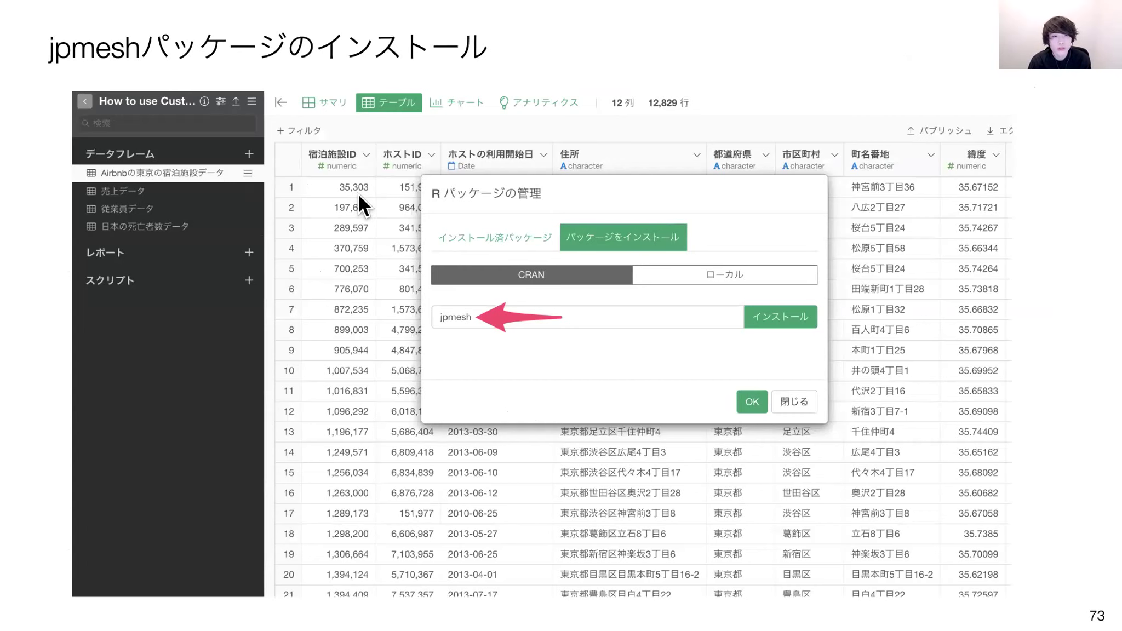
# Leave the slideshow, switch to Exploratory and open the Airbnbの東京の宿泊施設データ data frame
pyautogui.press('Right')
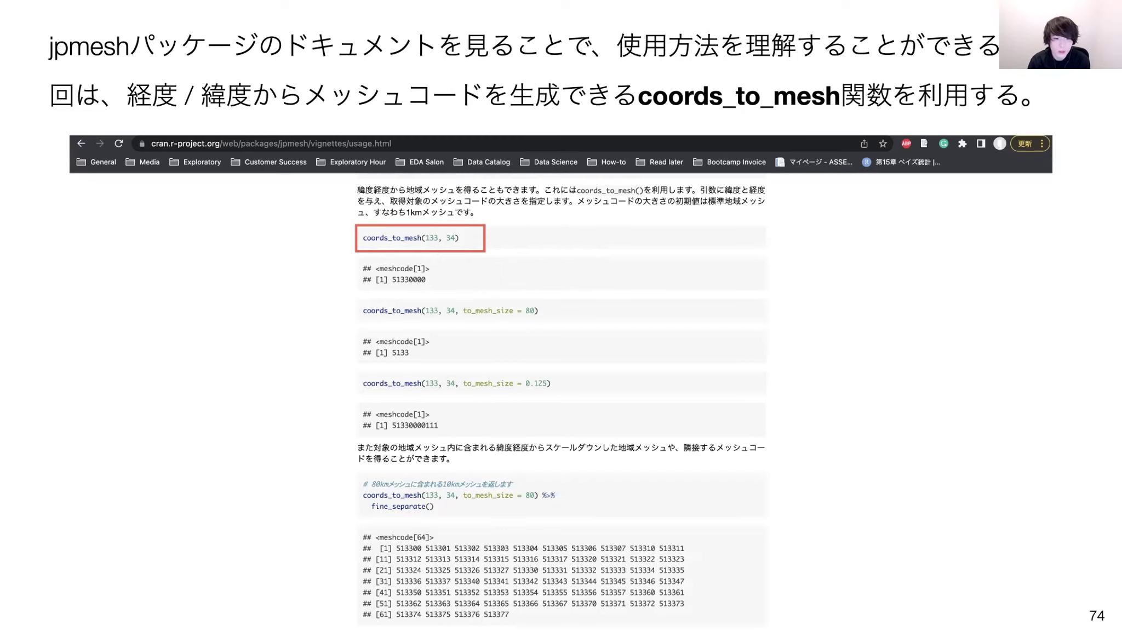
pyautogui.press('Right')
pyautogui.press('Escape')
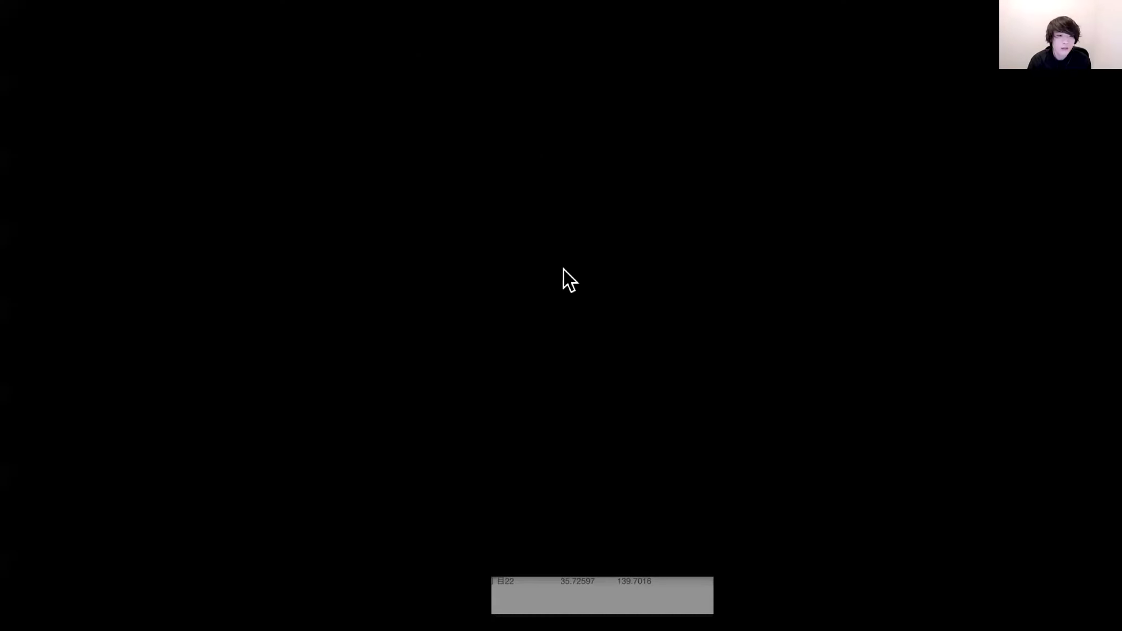
pyautogui.hotkey('ctrl', 'Left')
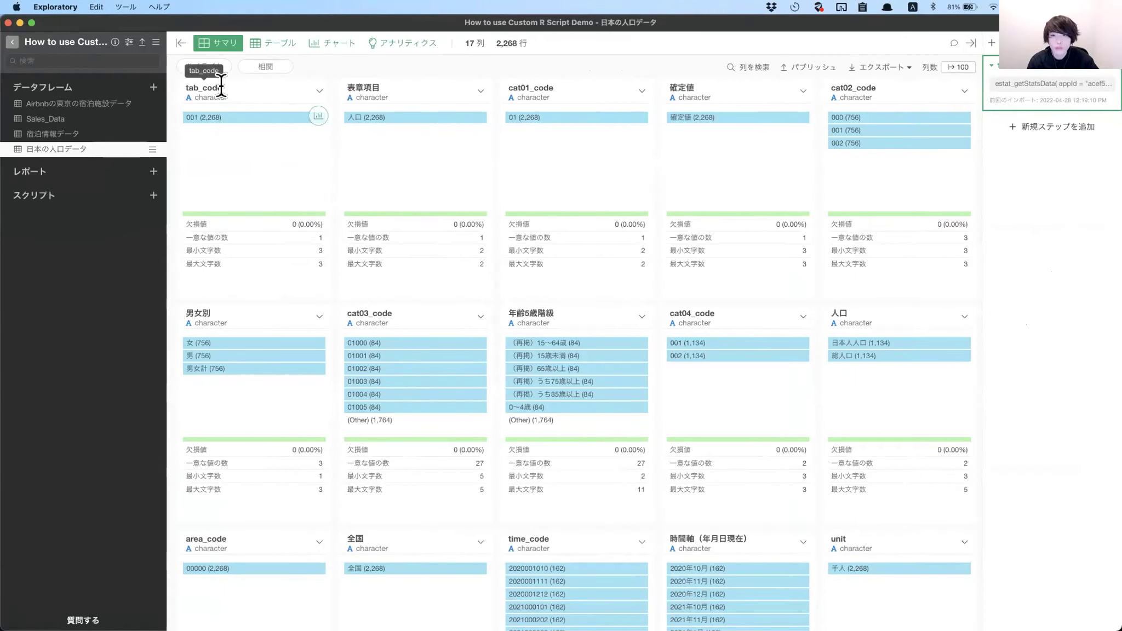
pyautogui.click(97, 109)
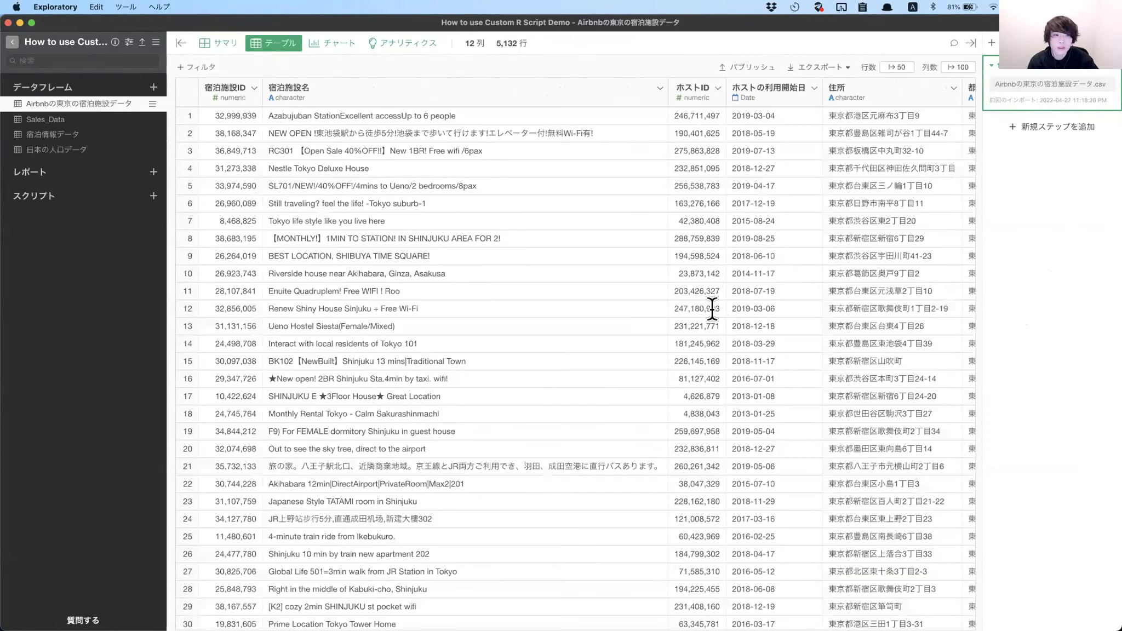
# Examine the 緯度 and 経度 columns in the table of Tokyo accommodations
pyautogui.hscroll(10, 705, 307)
pyautogui.hscroll(3, 704, 305)
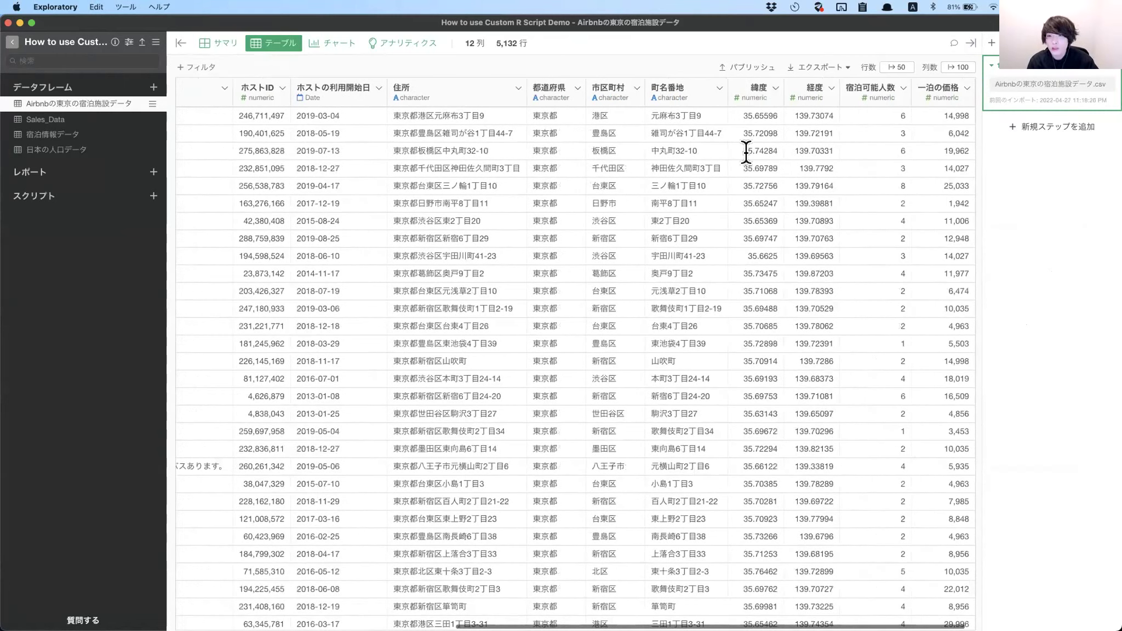
pyautogui.click(759, 95)
pyautogui.click(810, 96)
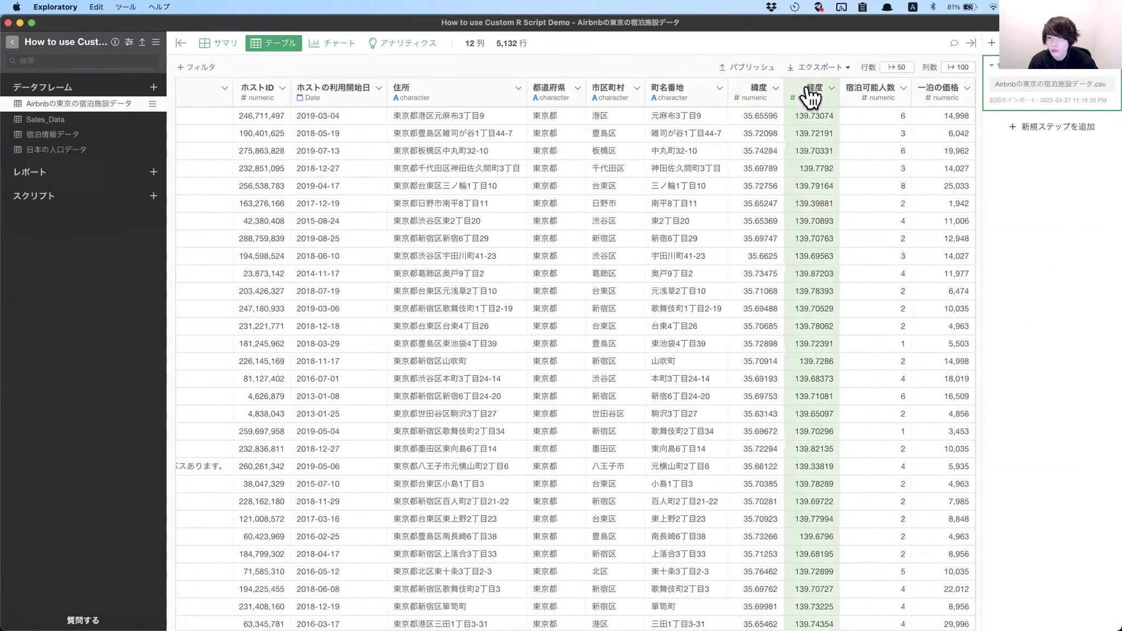
pyautogui.click(810, 96)
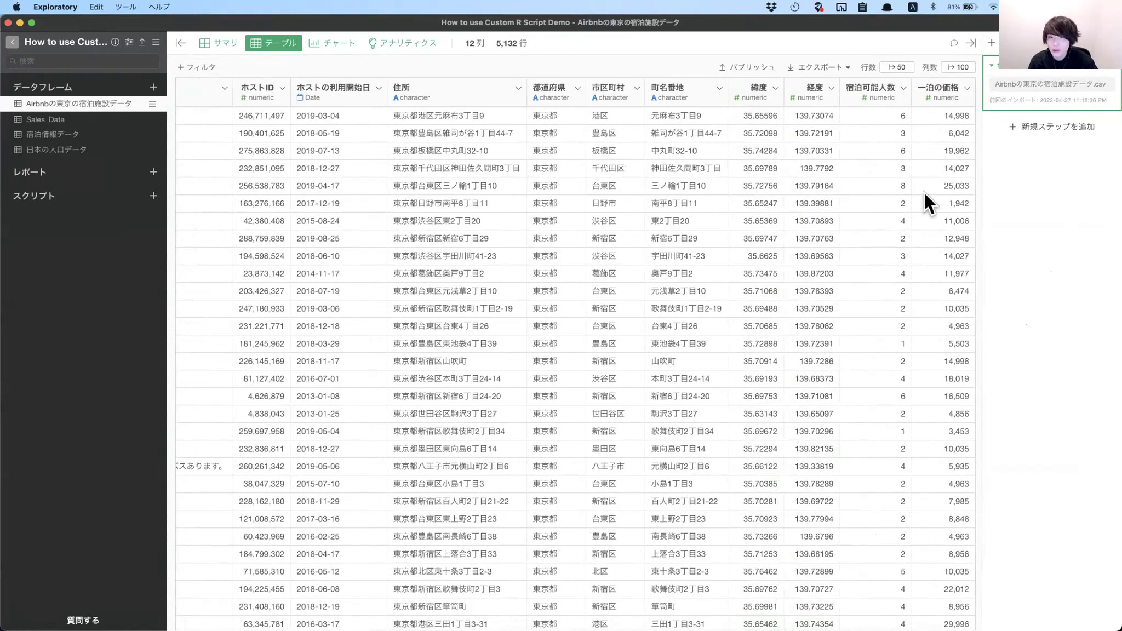
pyautogui.click(772, 98)
pyautogui.click(797, 98)
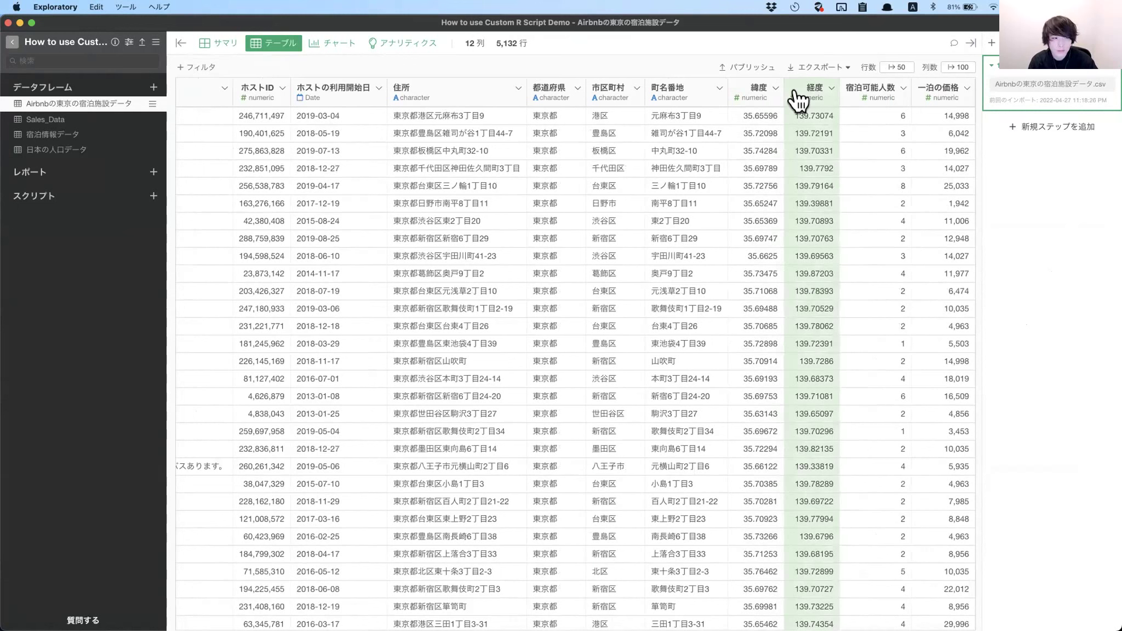
pyautogui.click(796, 102)
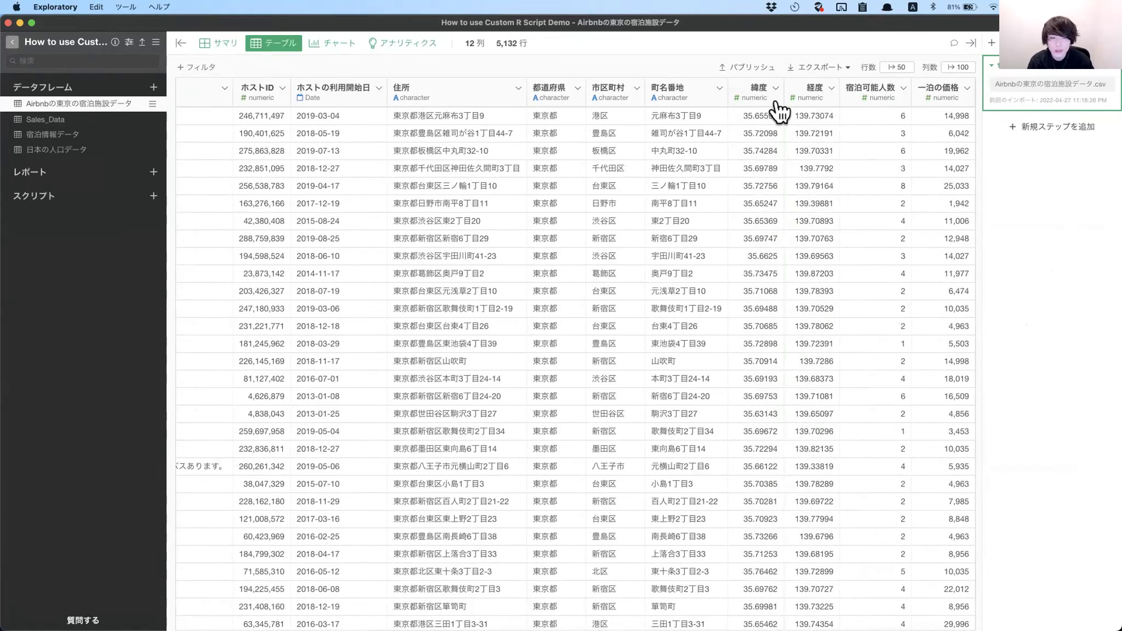
pyautogui.hscroll(-2, 773, 112)
pyautogui.hscroll(-10, 773, 112)
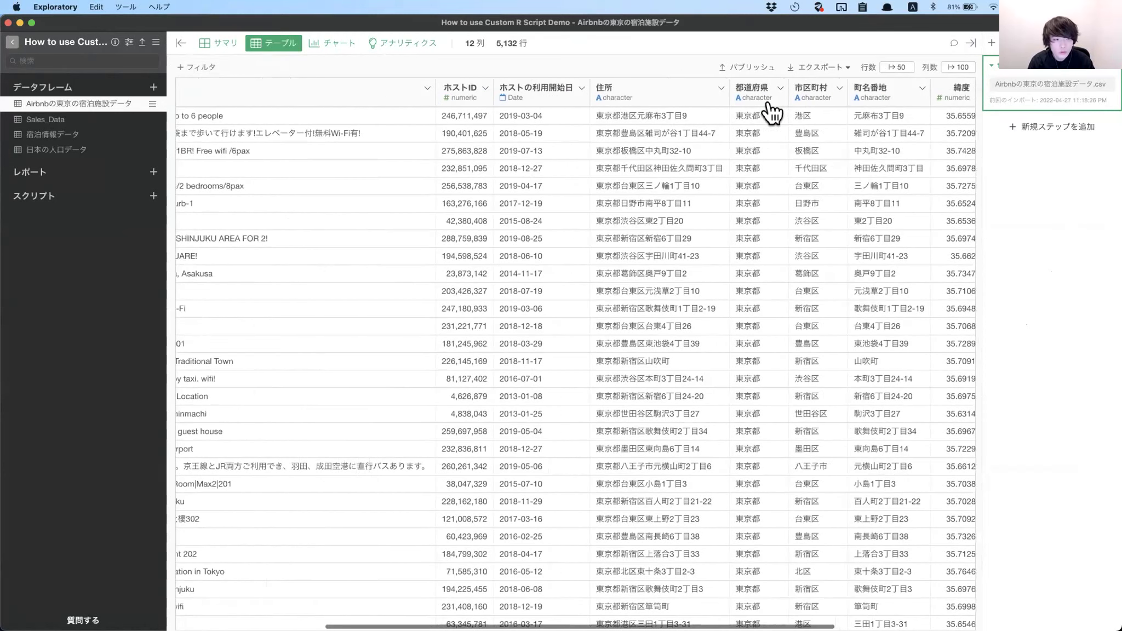
pyautogui.hscroll(-4, 764, 112)
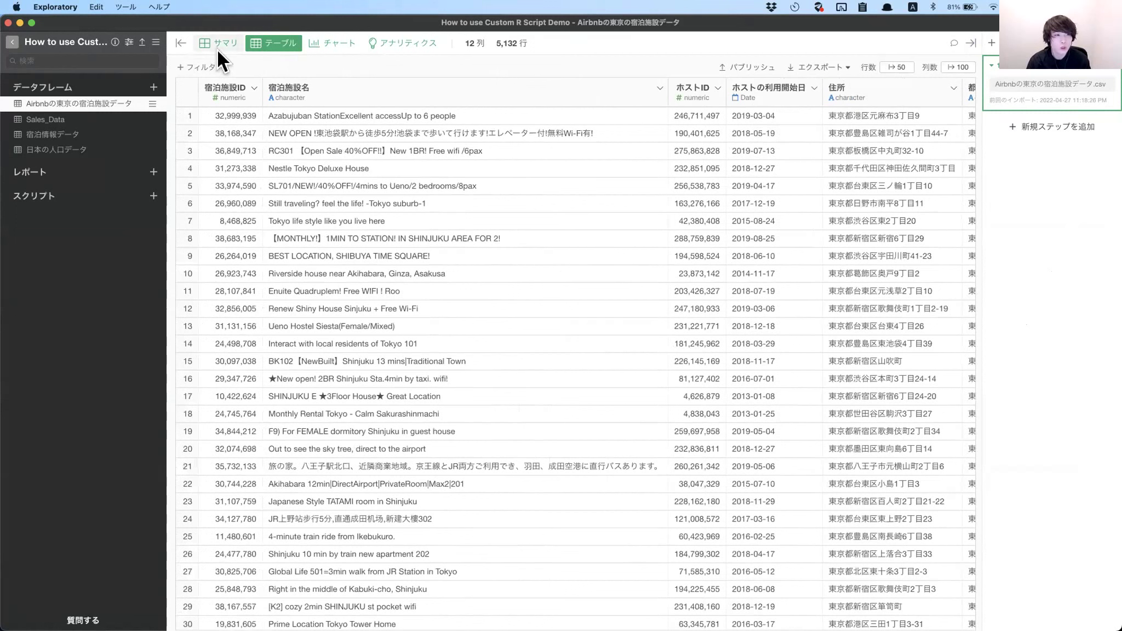
# Open the R package management and enter jpmesh as the CRAN package to install
pyautogui.click(156, 43)
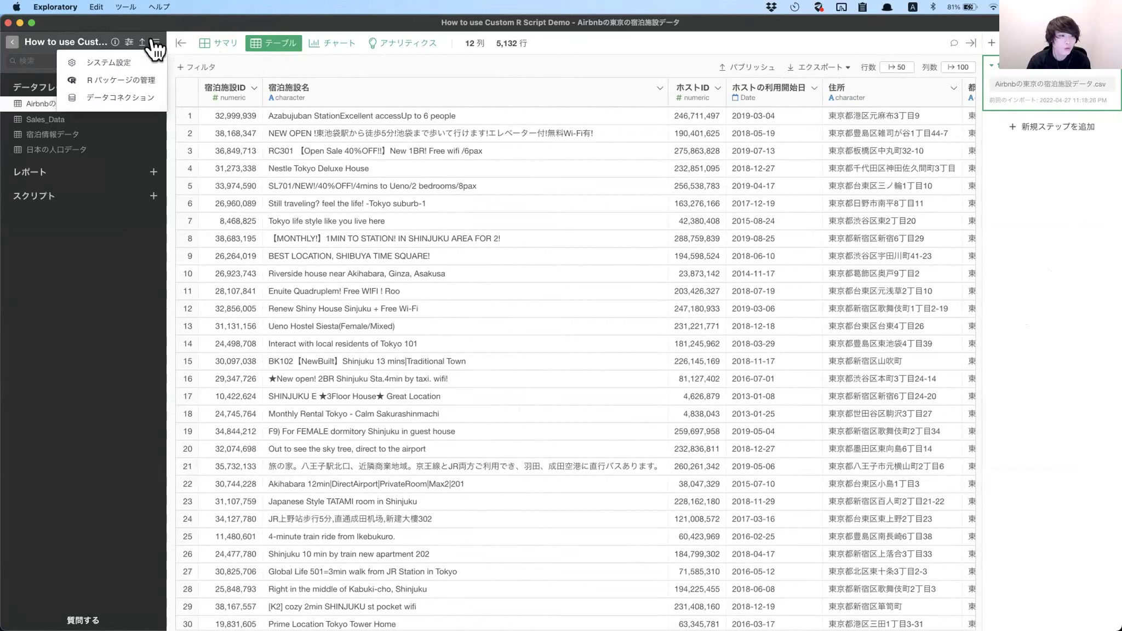
pyautogui.click(133, 79)
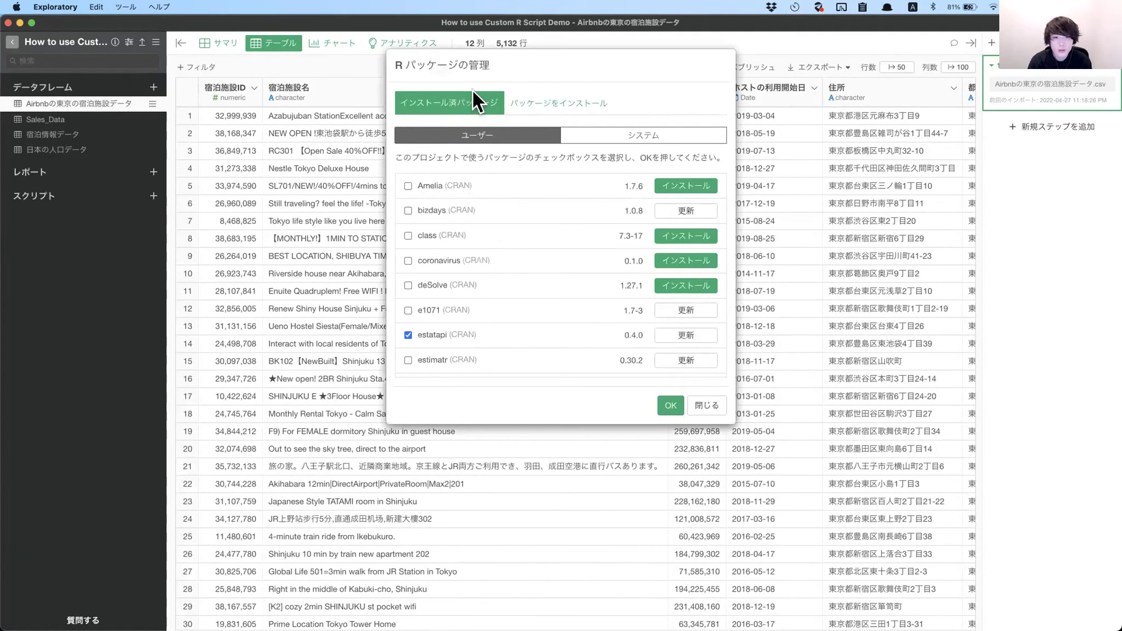
pyautogui.click(558, 123)
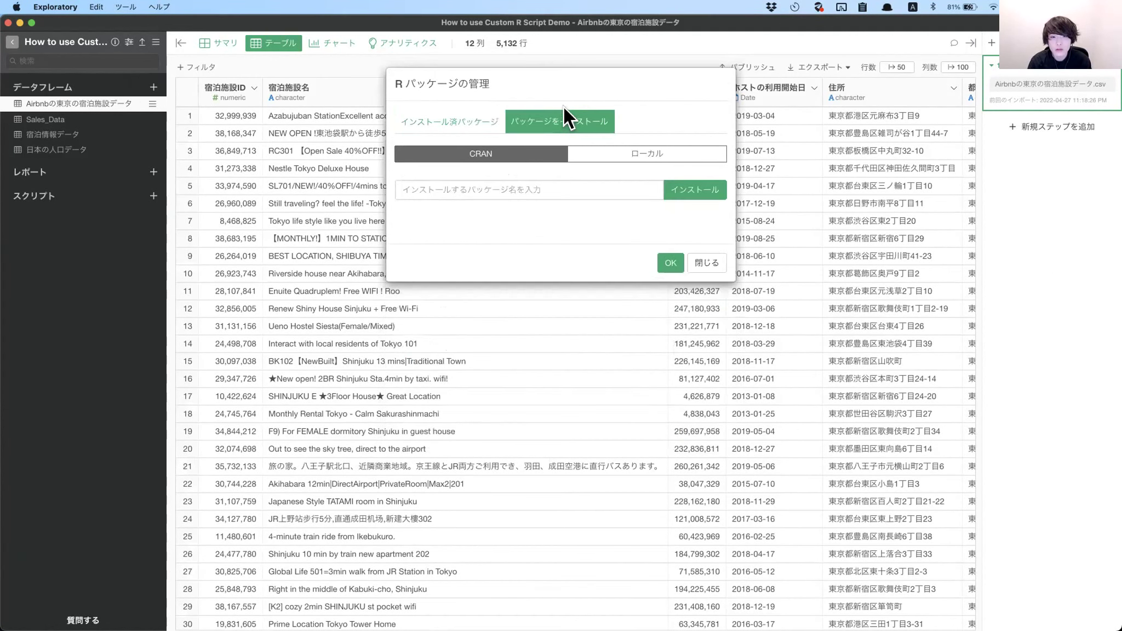
pyautogui.click(508, 189)
pyautogui.write('jpmesh')
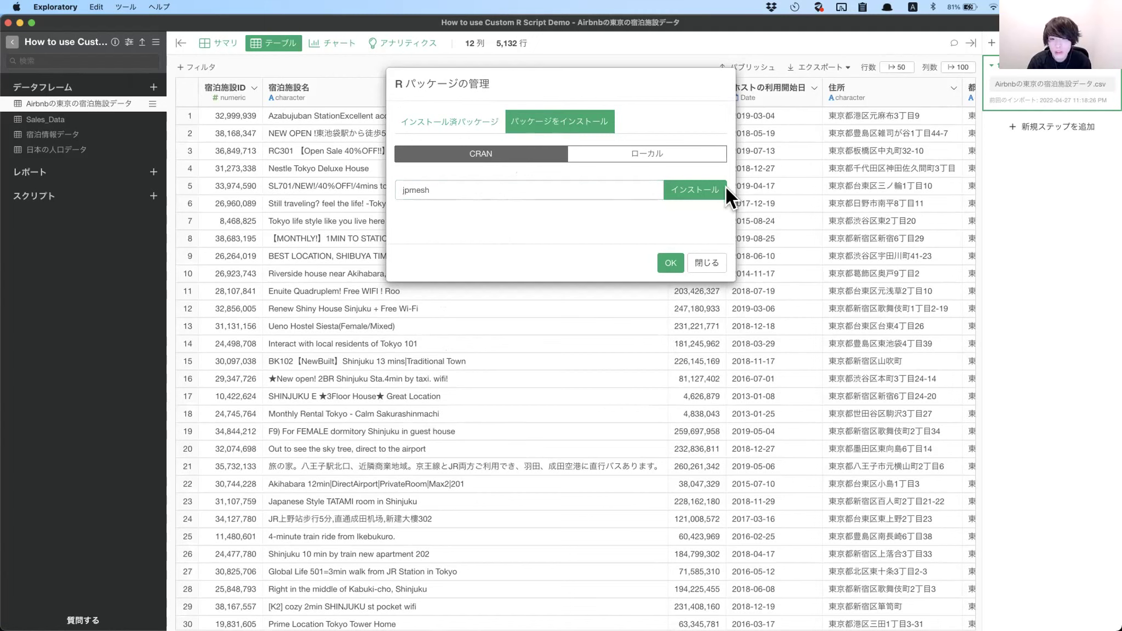
pyautogui.moveTo(570, 82); pyautogui.dragTo(568, 82)
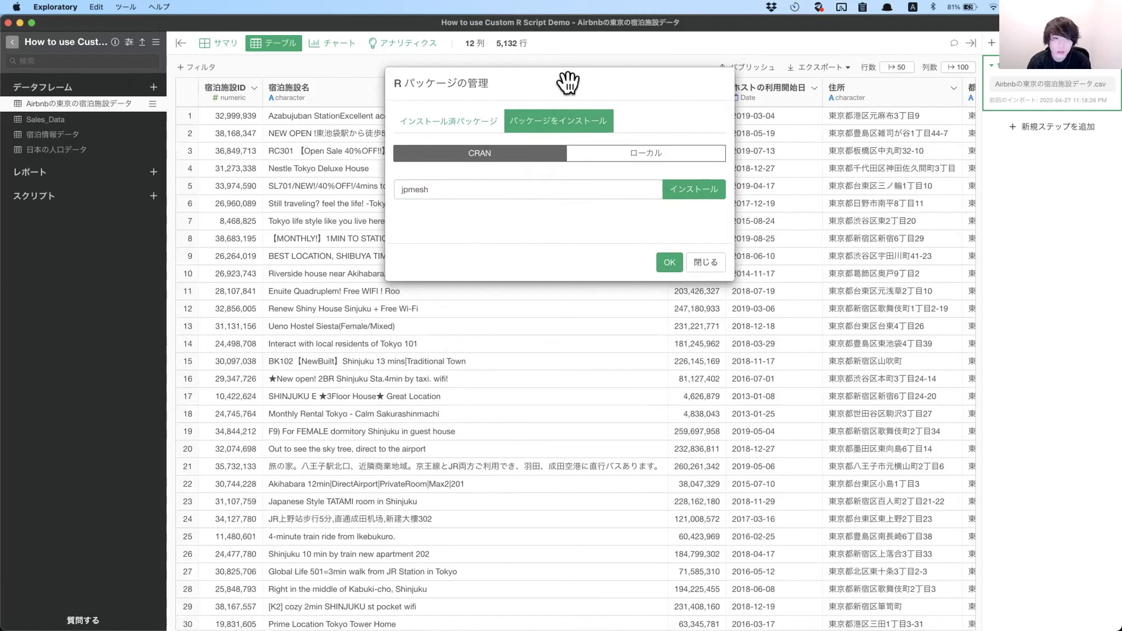
# Check jpmesh among the installed user packages and confirm the project's package selection
pyautogui.click(489, 126)
pyautogui.scroll(-6, 476, 262)
pyautogui.scroll(-1, 479, 295)
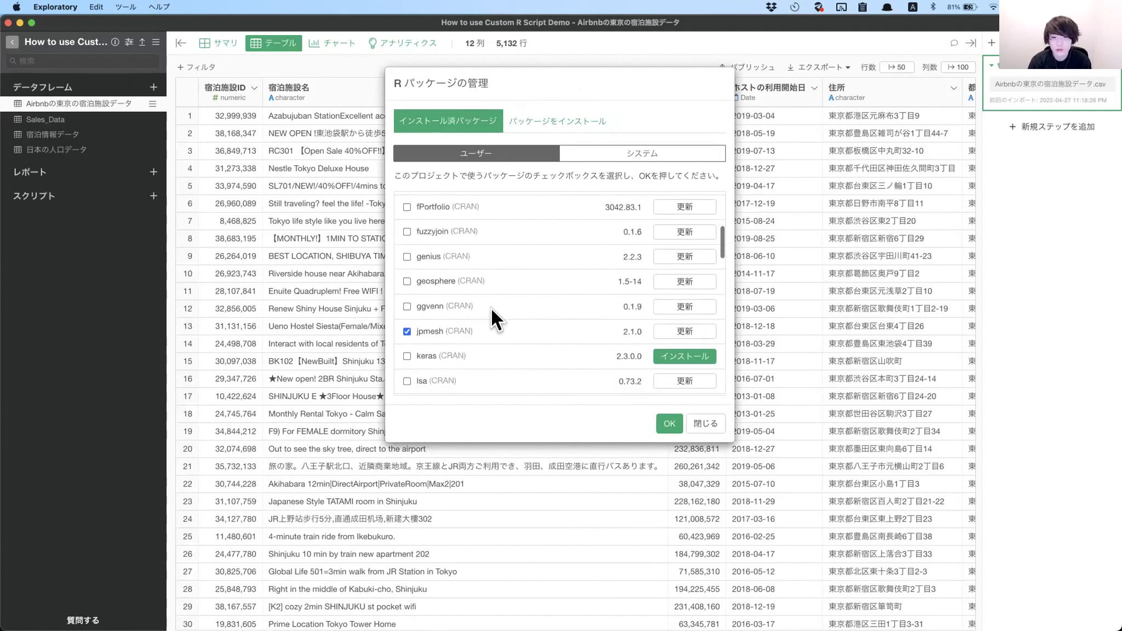
pyautogui.scroll(-1, 490, 308)
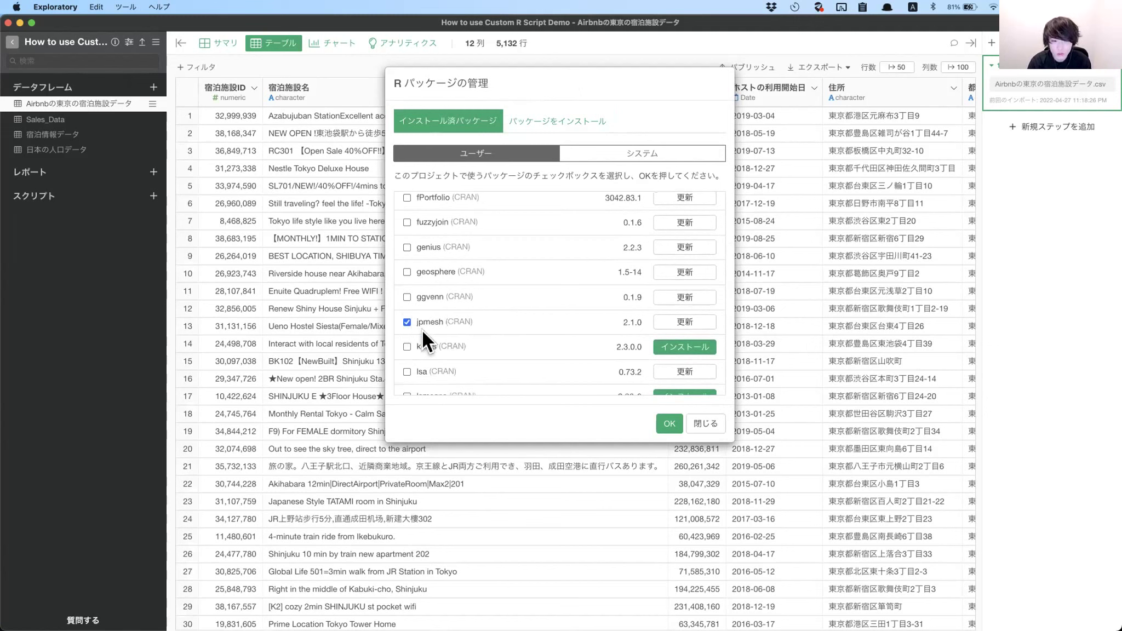
pyautogui.click(669, 425)
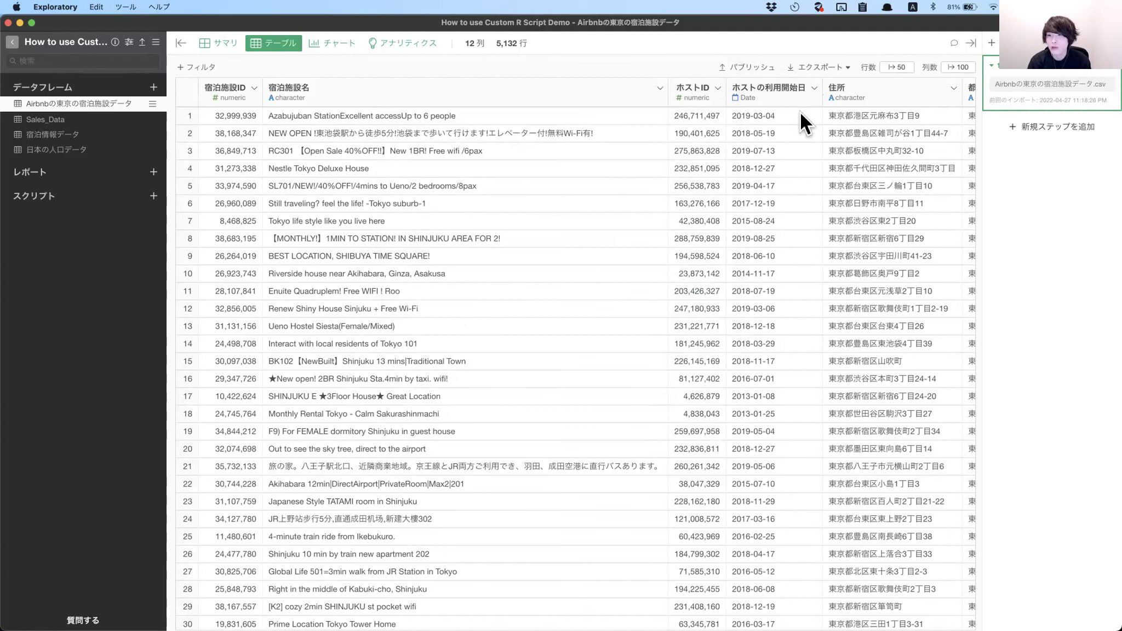
# Create a Mutate calculation from the 緯度 column and replace its expression with the function coords_to_mesh()
pyautogui.hscroll(10, 797, 115)
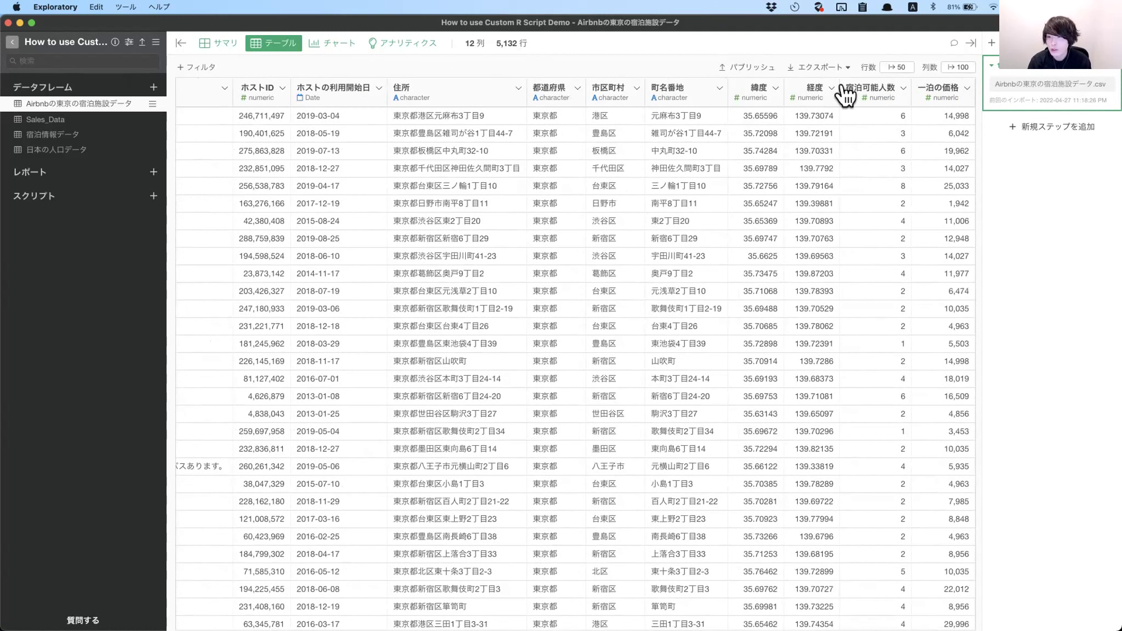
pyautogui.click(775, 89)
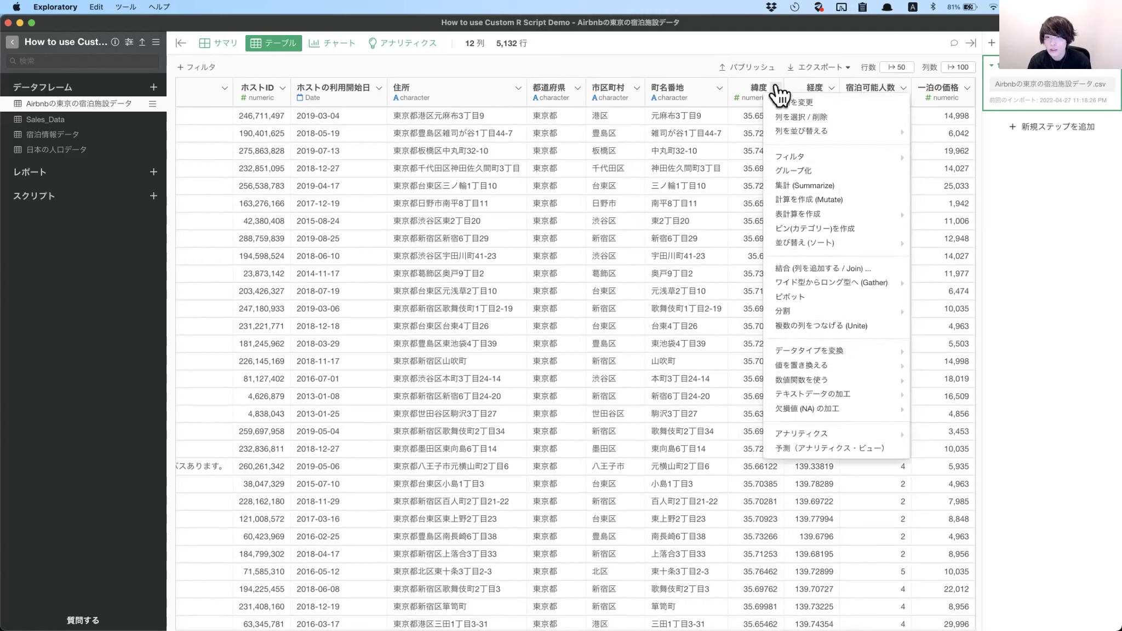
pyautogui.click(815, 199)
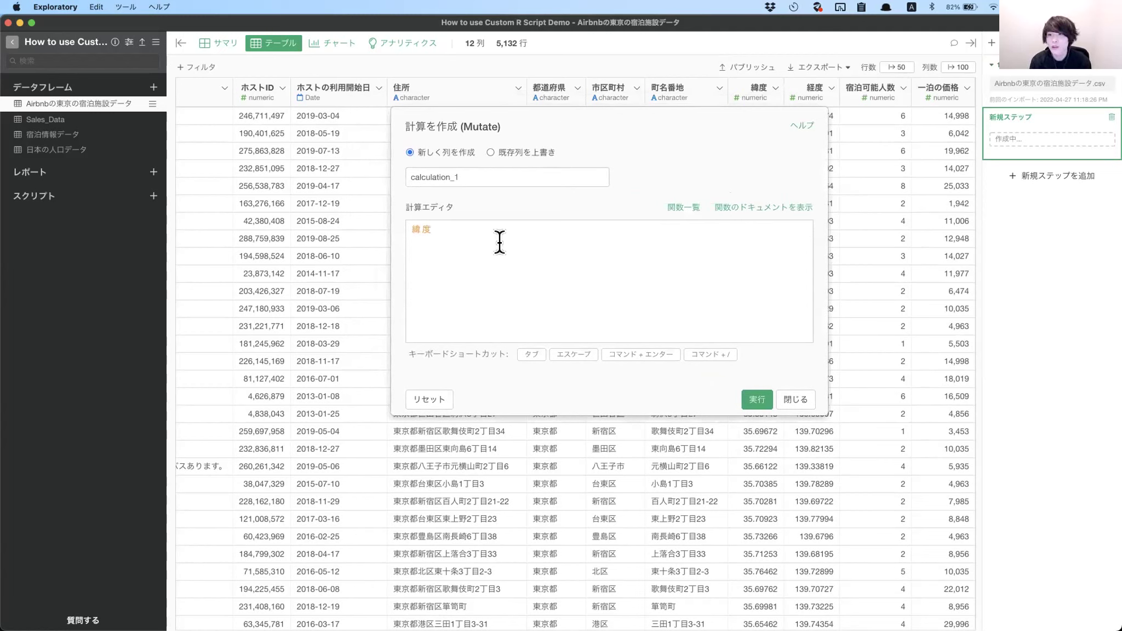
pyautogui.press('BackSpace')
pyautogui.press('BackSpace')
pyautogui.write('co')
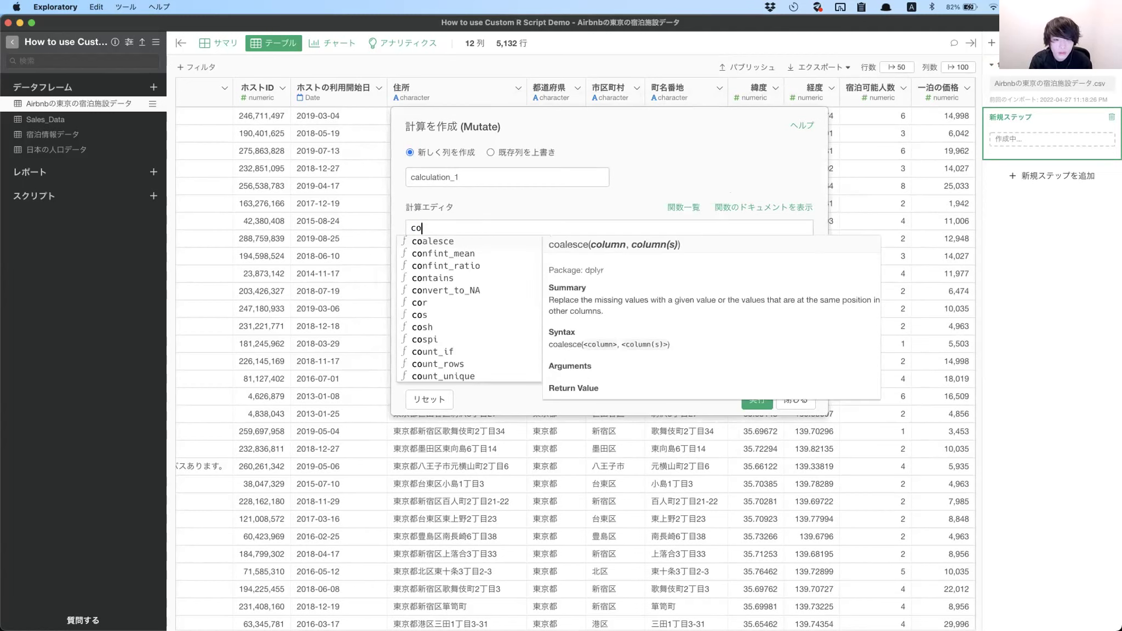
pyautogui.write('ords_t')
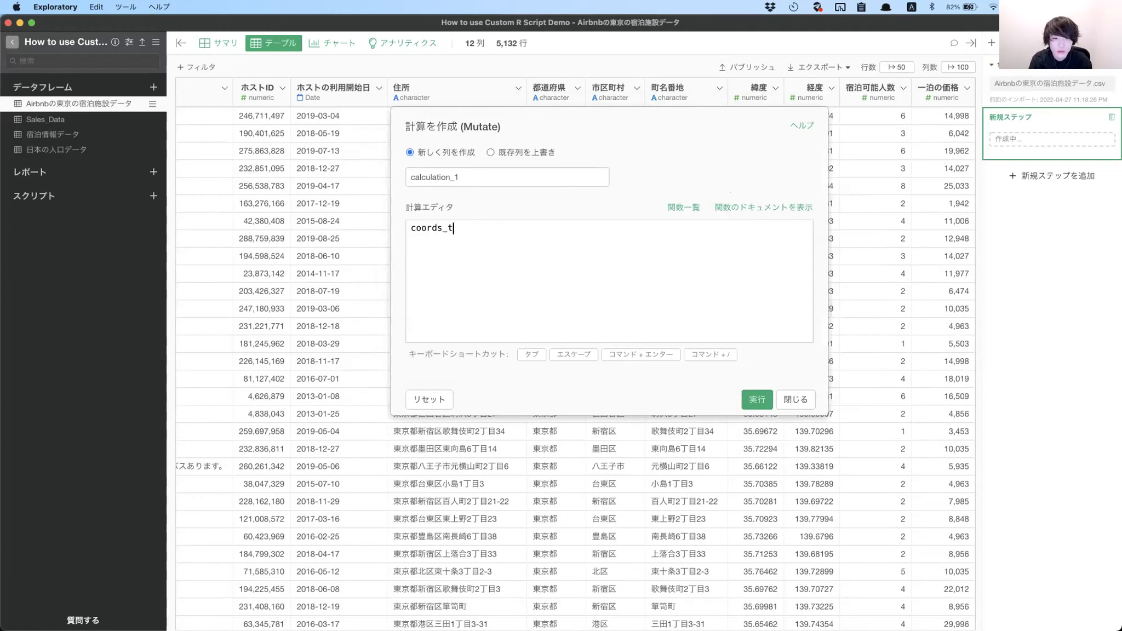
pyautogui.write('o_mesh')
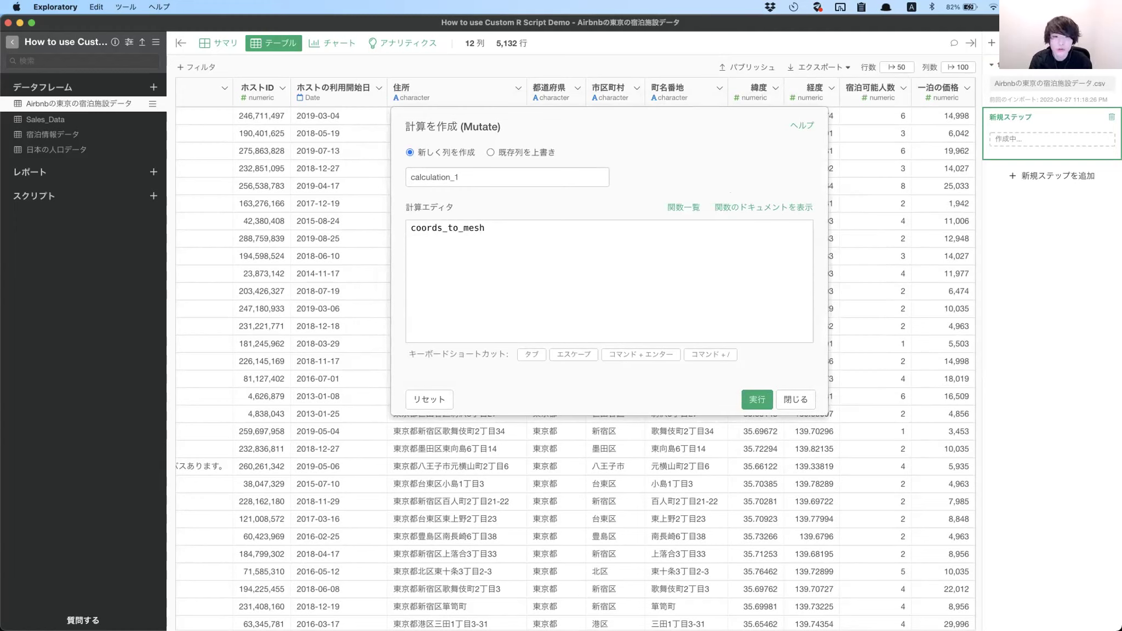
pyautogui.write('()')
# Give coords_to_mesh the 経度 column as its first argument and the 緯度 column as its second
pyautogui.press('Left')
pyautogui.press('Tab')
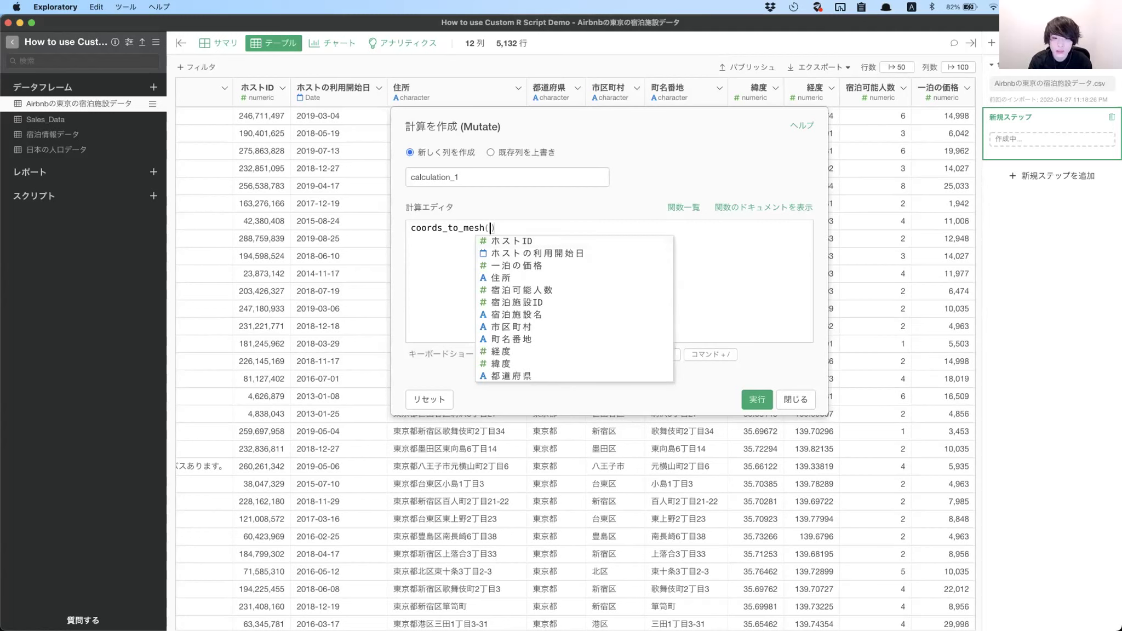
pyautogui.click(500, 351)
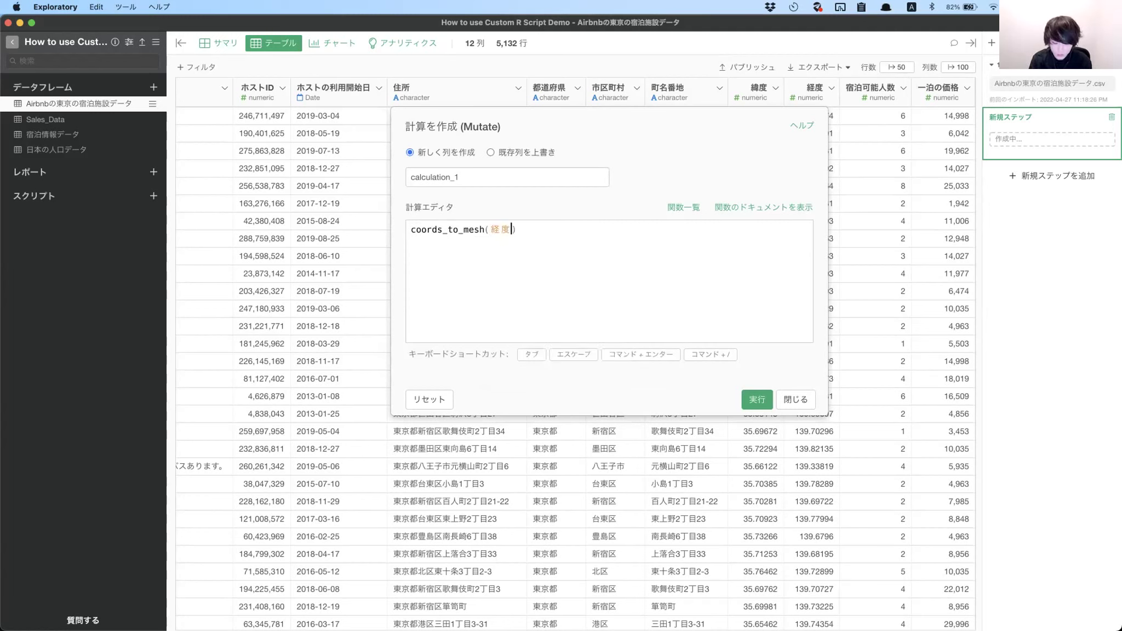
pyautogui.write(',')
pyautogui.press('Down')
pyautogui.press('Down')
pyautogui.press('Down')
pyautogui.press('Down')
pyautogui.press('Down')
pyautogui.press('Down')
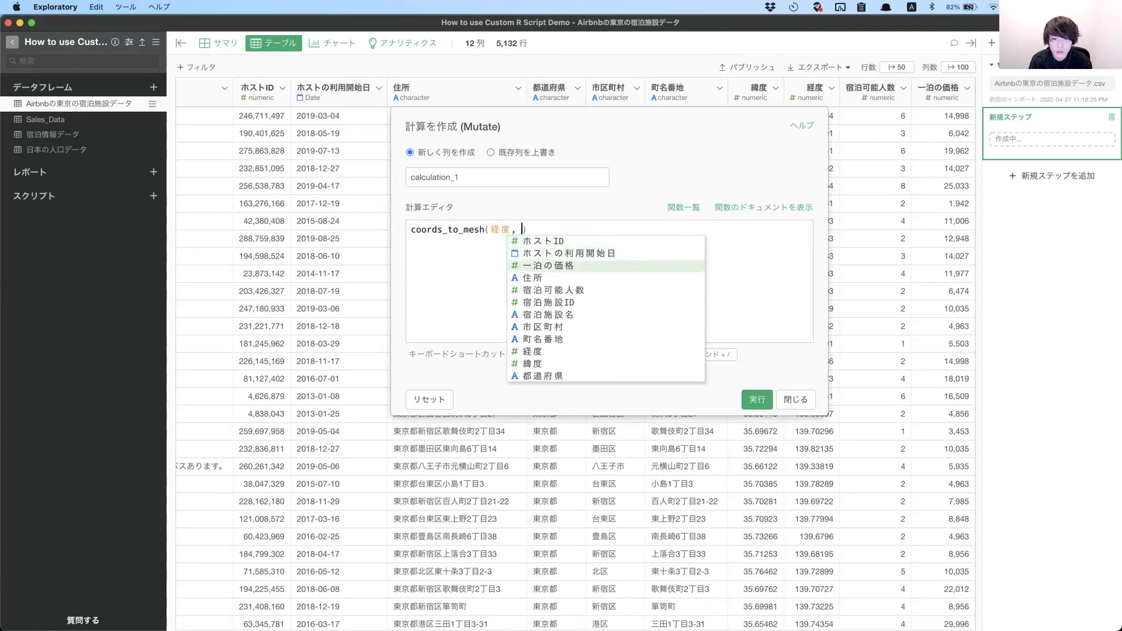
pyautogui.press('Down')
pyautogui.press('Down')
pyautogui.press('Down')
pyautogui.press('Down')
pyautogui.press('Return')
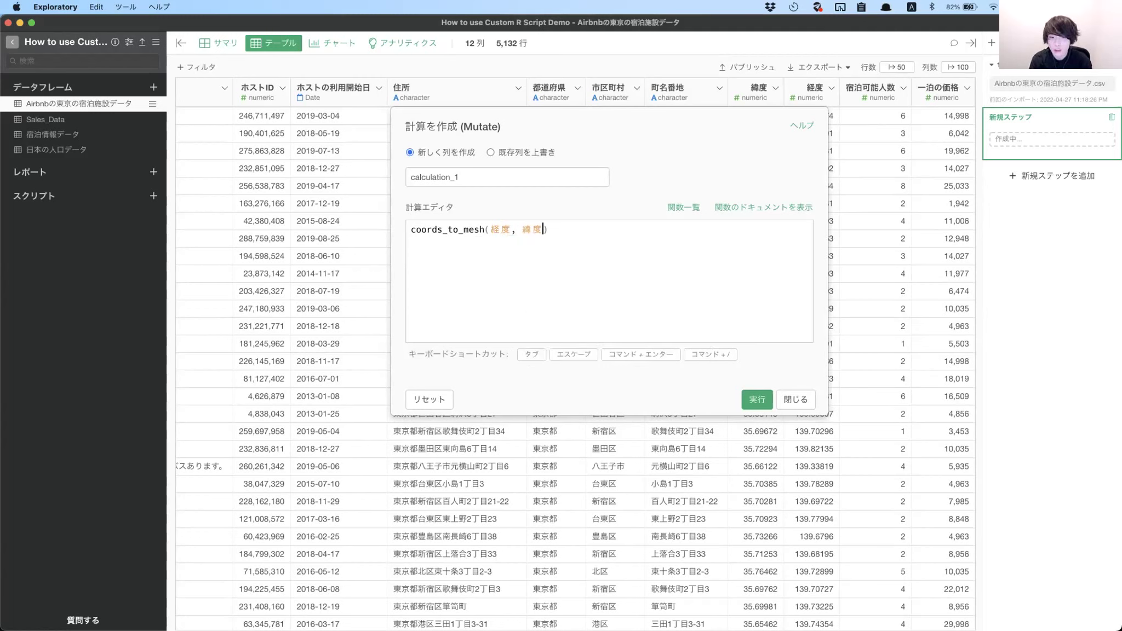
pyautogui.click(485, 230)
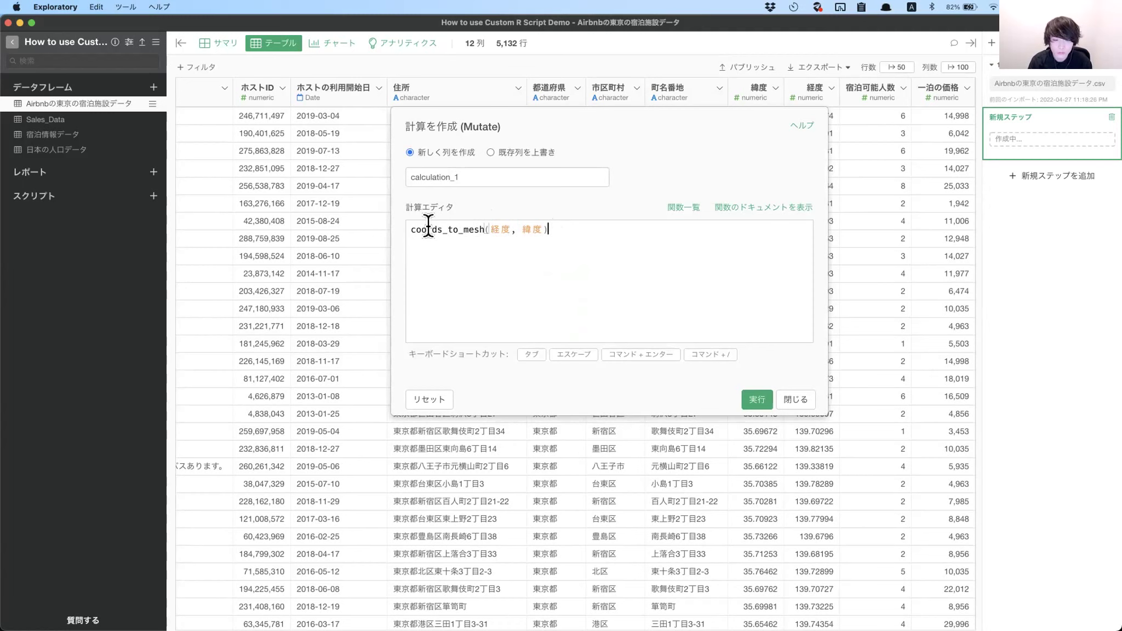
# Name the new column メッシュコード and run the calculation
pyautogui.click(473, 177)
pyautogui.hotkey('ctrl', 'space')
pyautogui.write('めっしゅ')
pyautogui.press('Tab')
pyautogui.press('Return')
pyautogui.hotkey('ctrl', 'space')
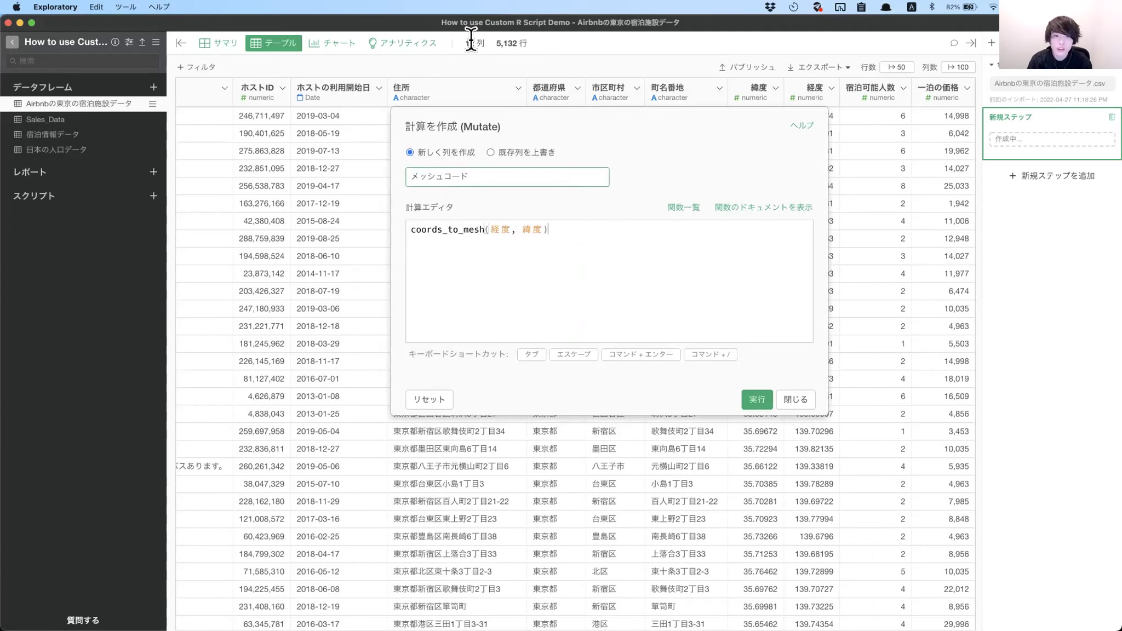
pyautogui.moveTo(596, 118); pyautogui.dragTo(562, 115)
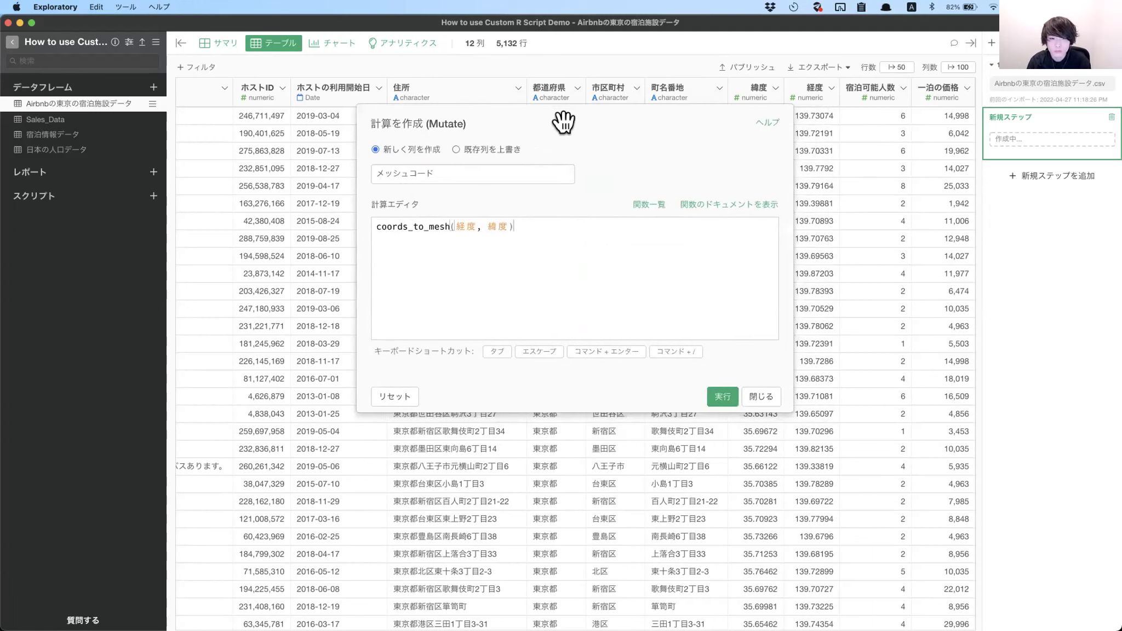
pyautogui.click(722, 396)
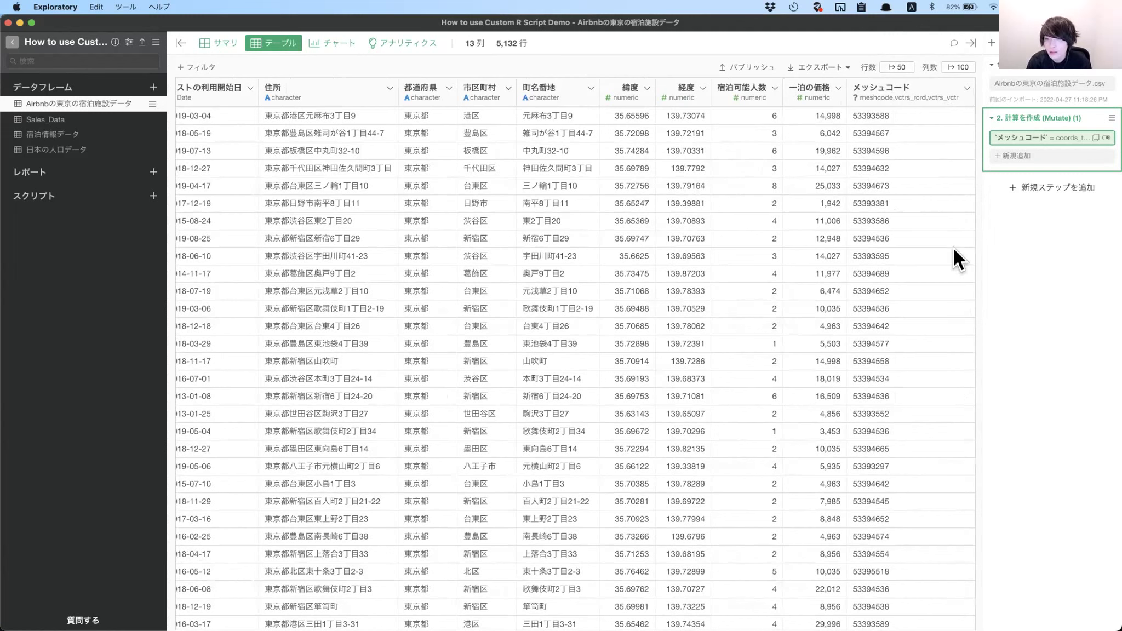
# Add a single-column Mutate step with the expression as.character(メッシュコード)
pyautogui.click(989, 41)
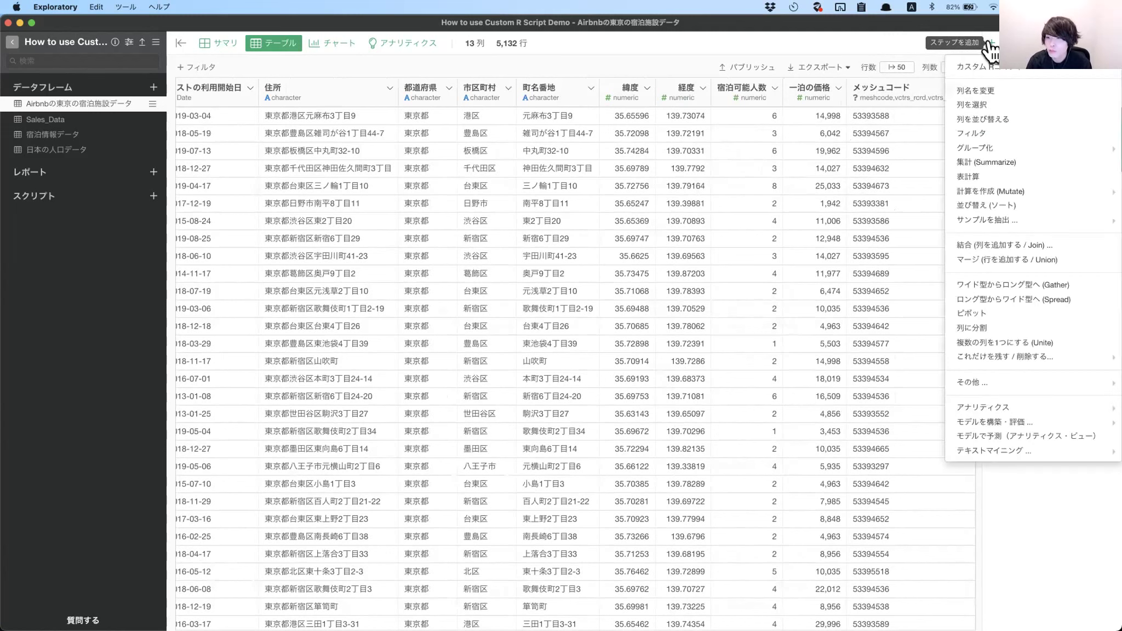
pyautogui.moveTo(998, 195)
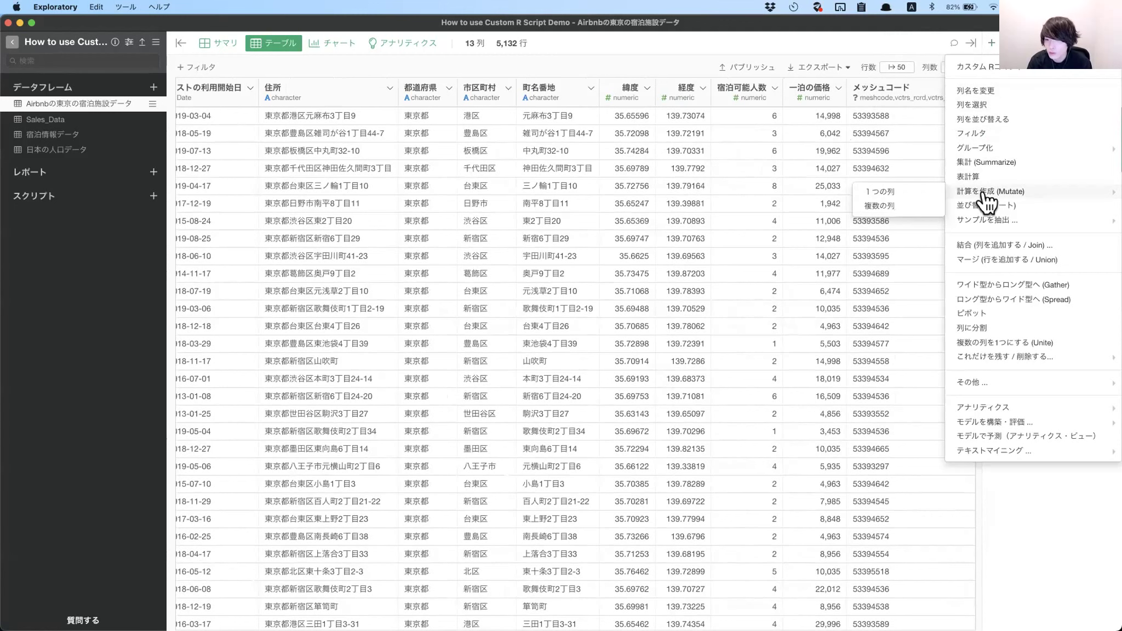
pyautogui.click(905, 192)
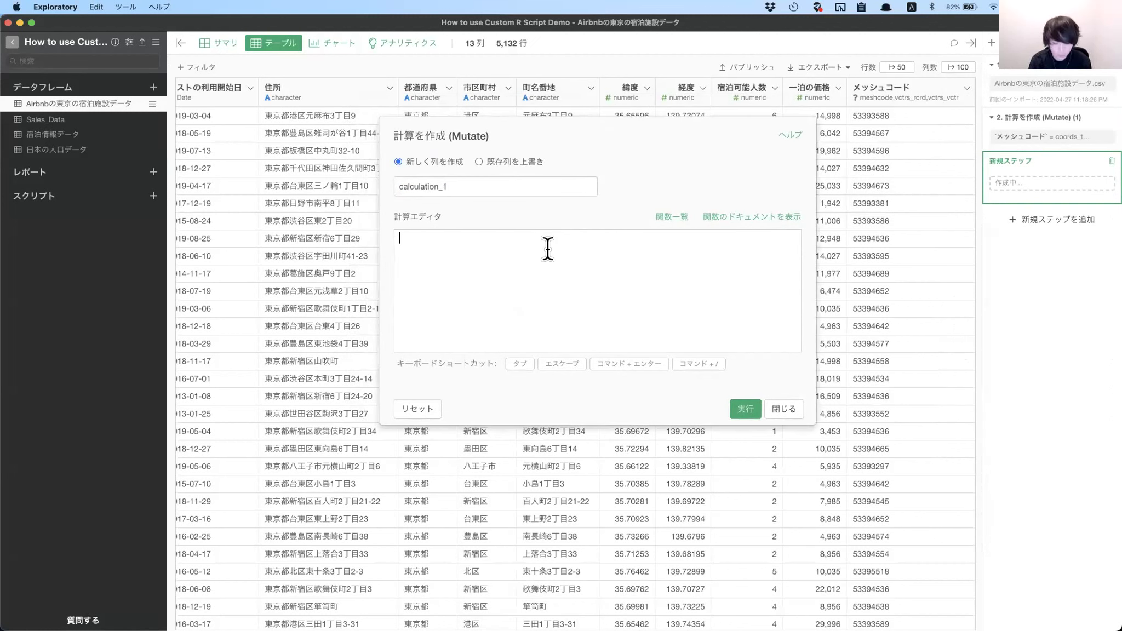
pyautogui.write('as.c')
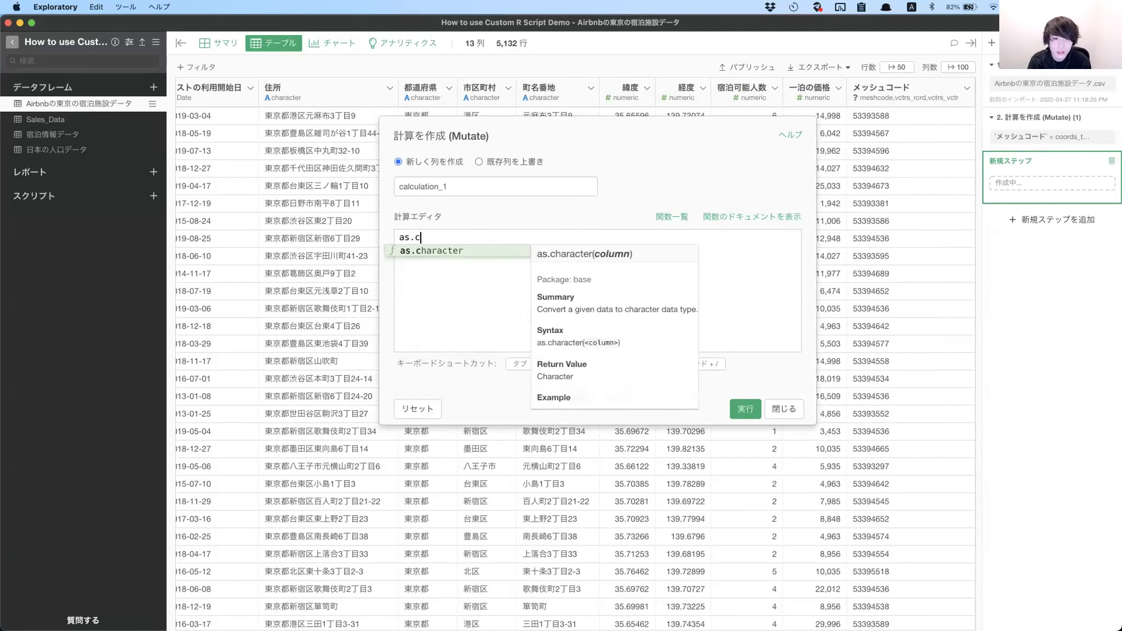
pyautogui.press('Tab')
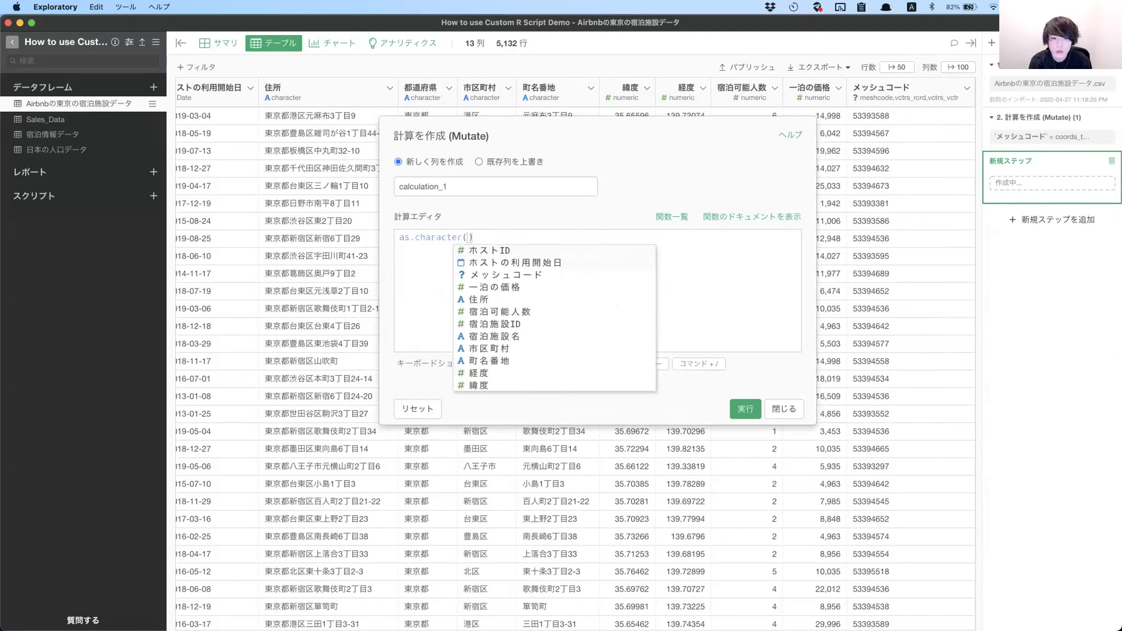
pyautogui.press('Tab')
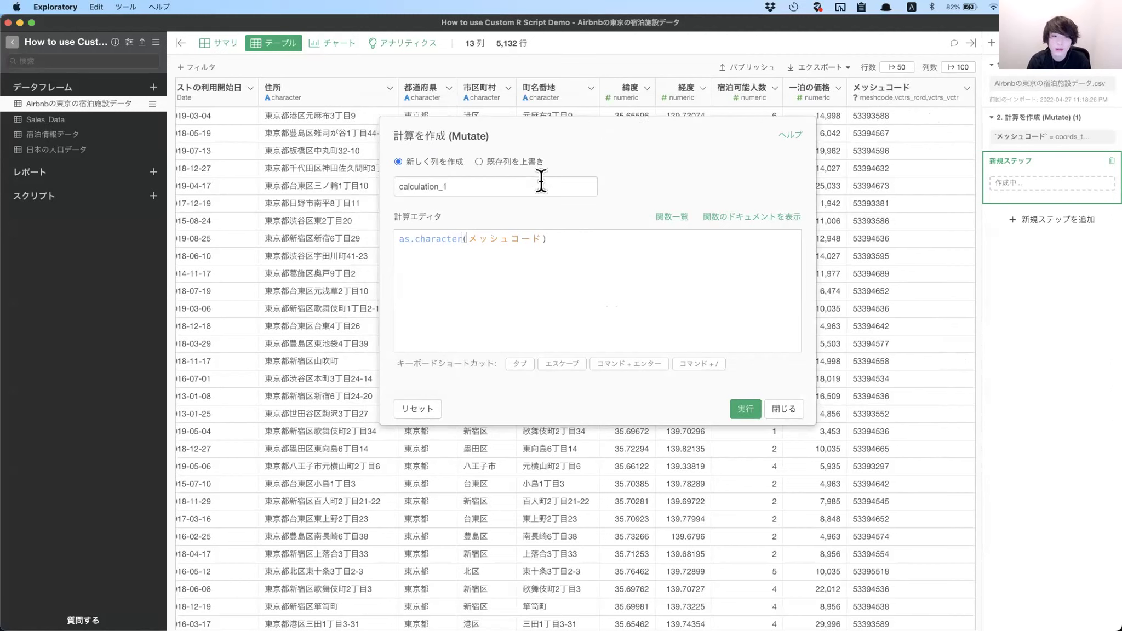
# Set the calculation to overwrite the existing メッシュコード column and run it
pyautogui.click(510, 164)
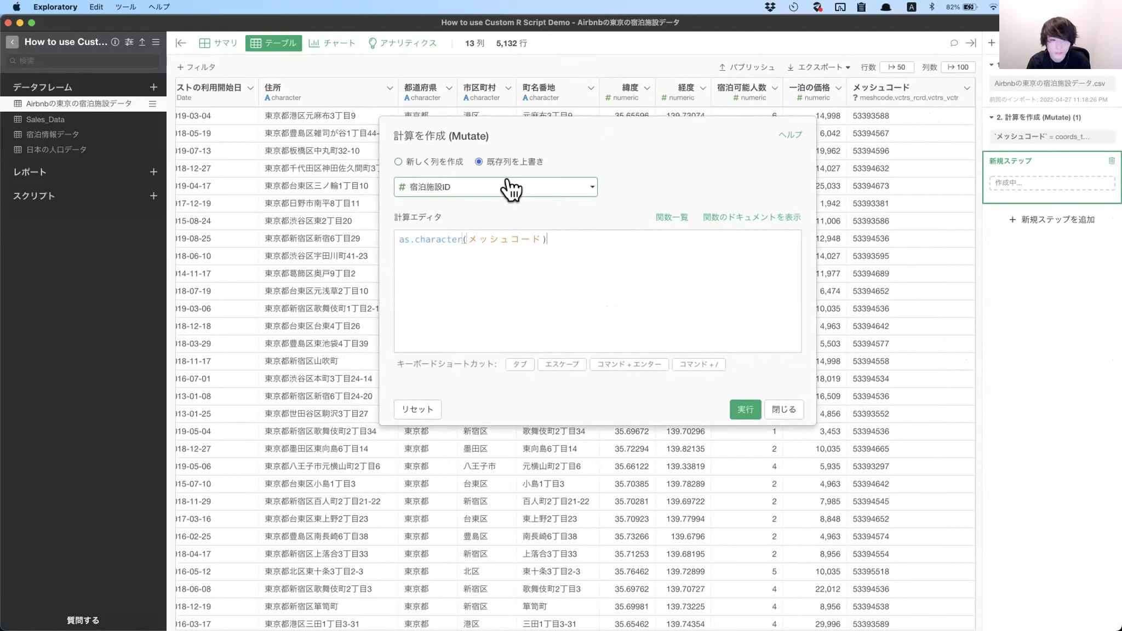
pyautogui.click(508, 188)
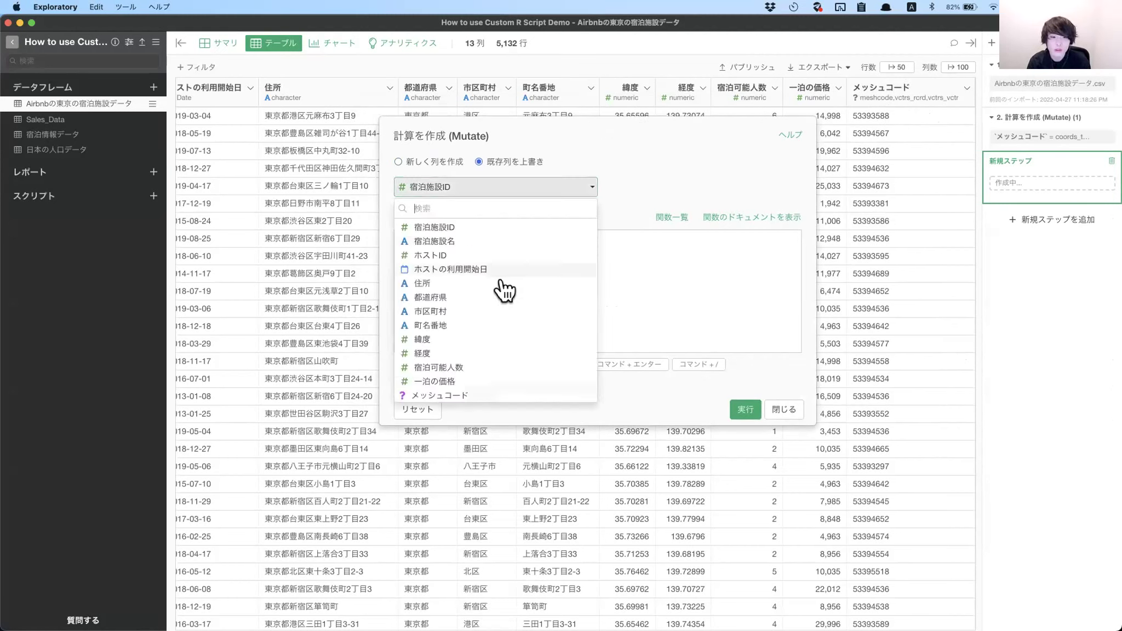
pyautogui.click(481, 392)
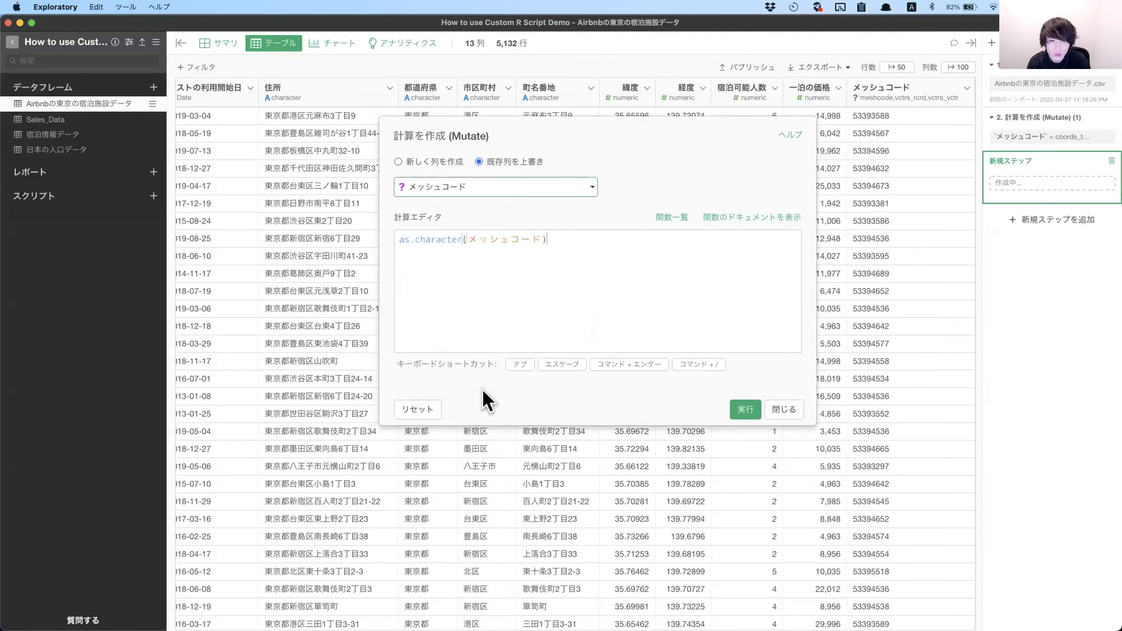
pyautogui.click(743, 410)
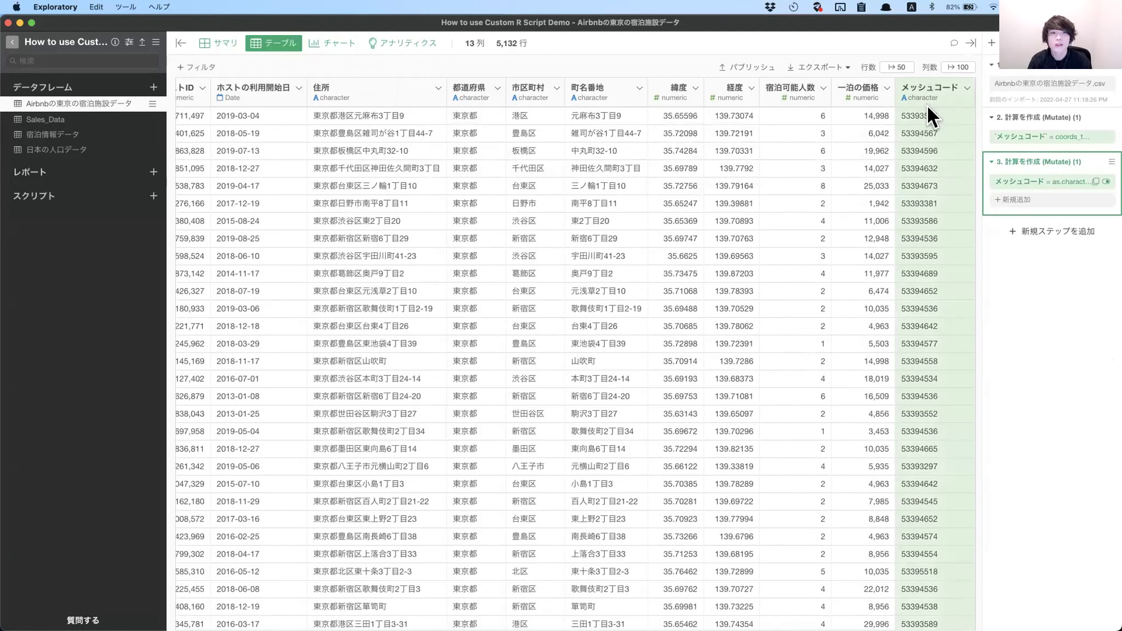
# Set Chart 1 to the 地図 - 拡張 type with 13tokyo1km as its area type
pyautogui.click(327, 48)
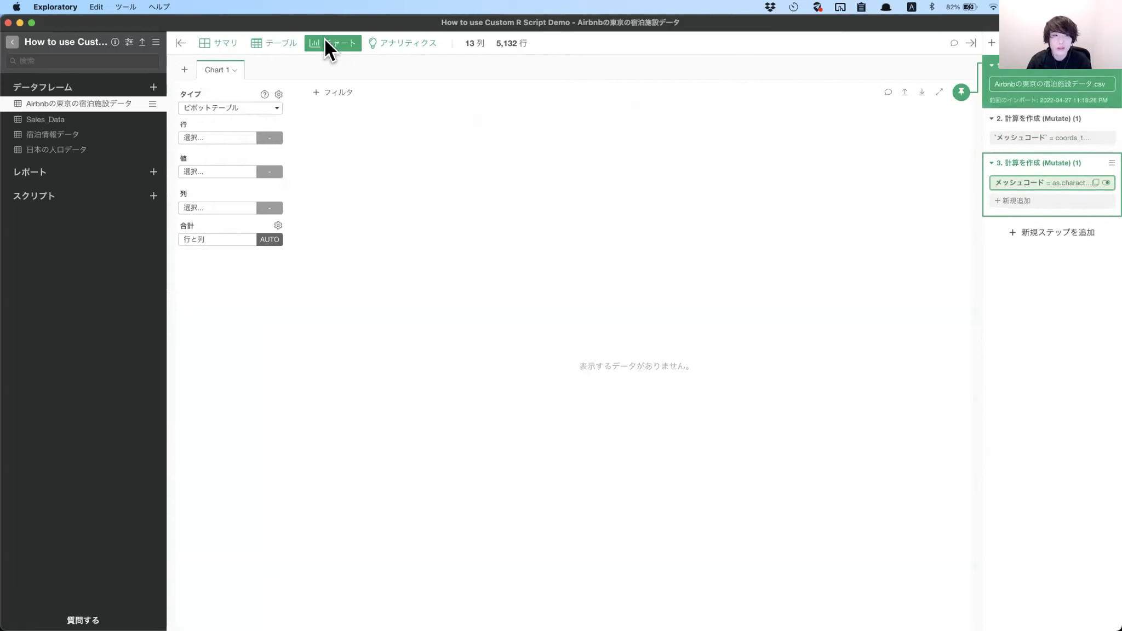
pyautogui.click(232, 109)
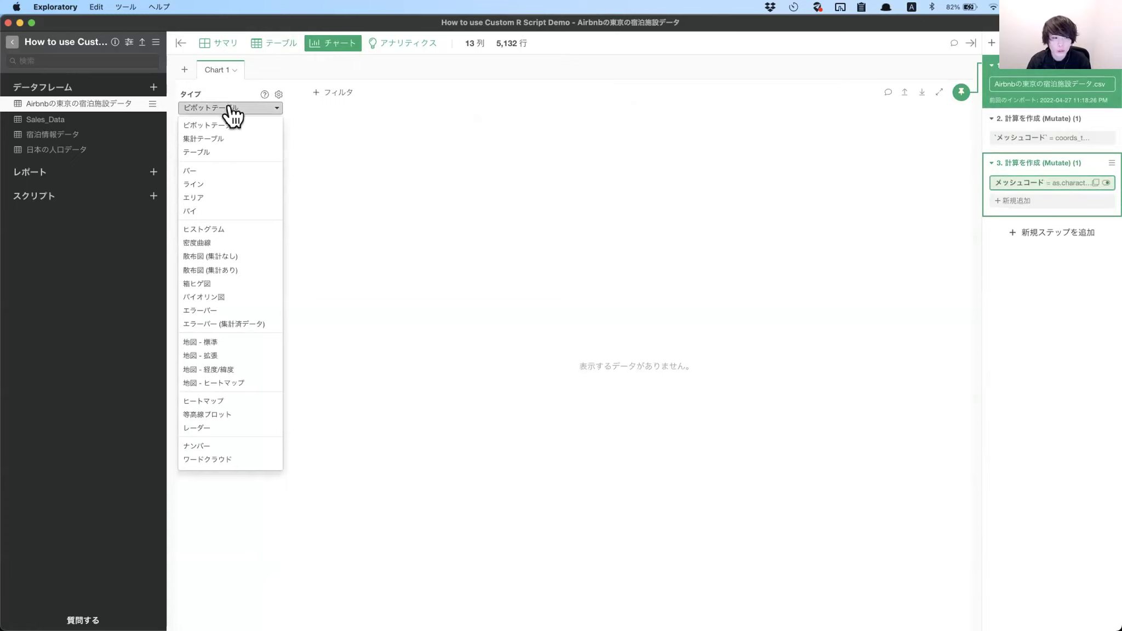
pyautogui.click(232, 356)
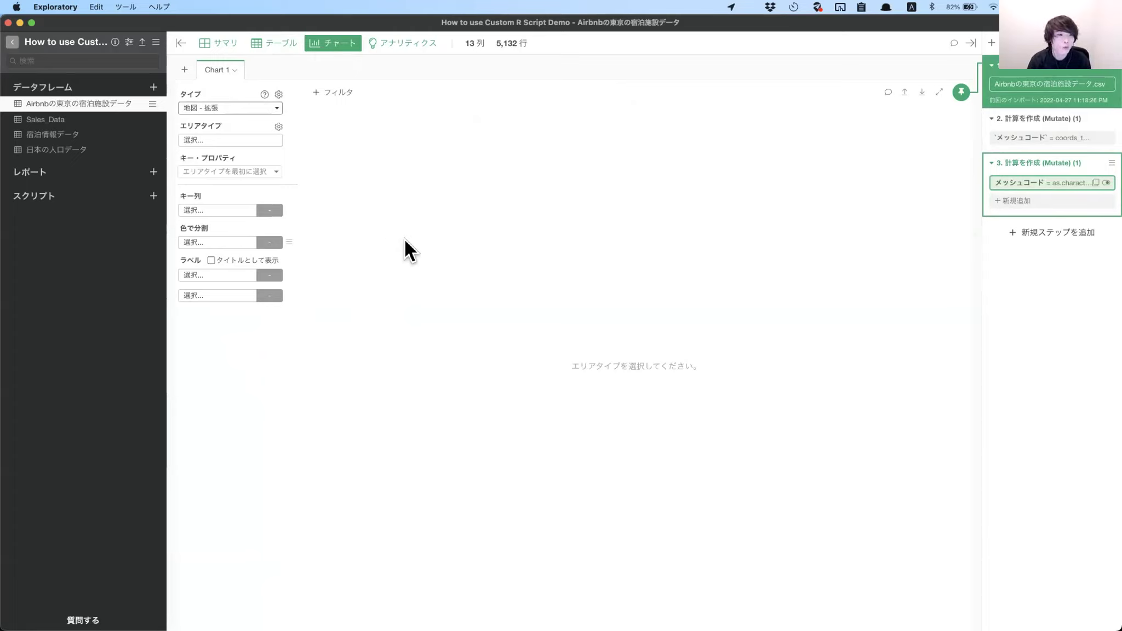
pyautogui.click(244, 140)
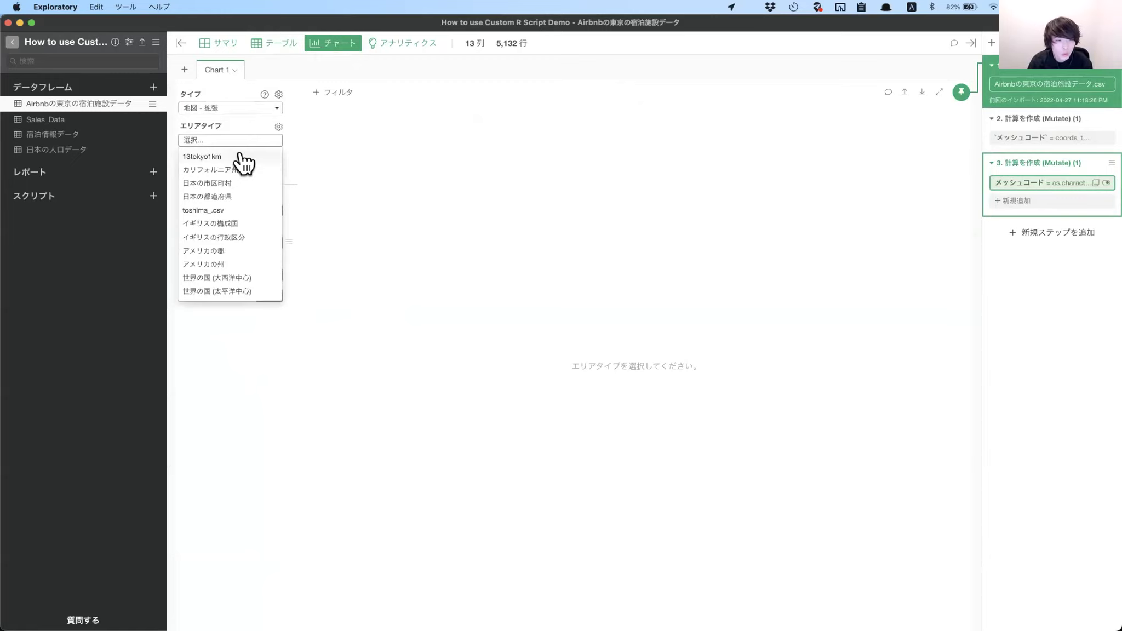
pyautogui.click(241, 154)
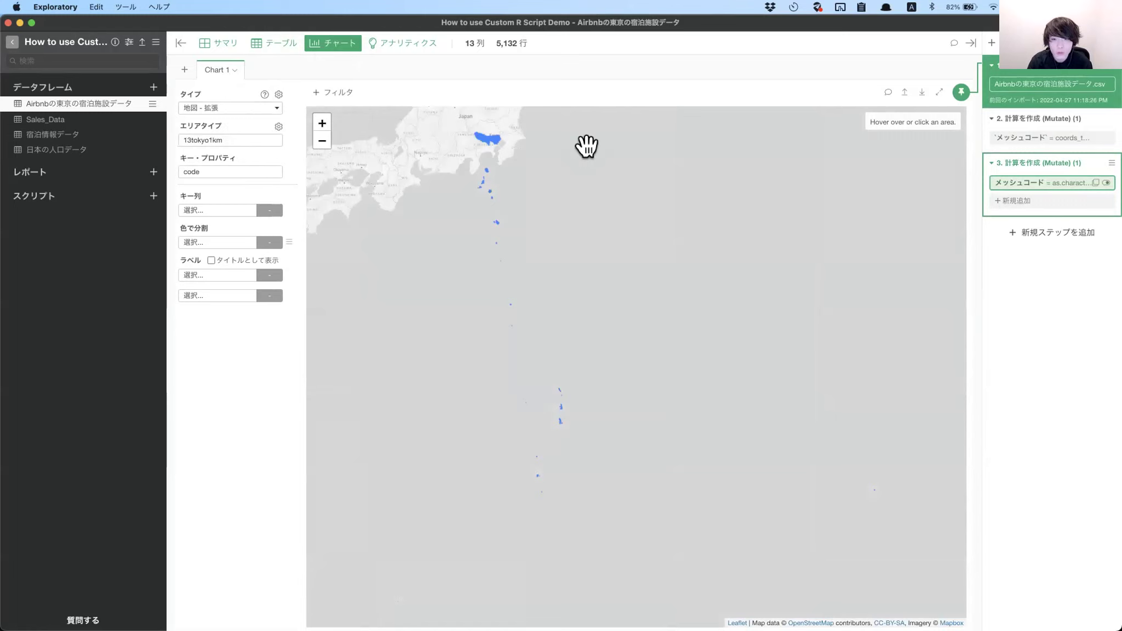
# Review the mesh map source slide in Keynote and check the available area types in Exploratory's map chart
pyautogui.hotkey('ctrl', 'Right')
pyautogui.scroll(-1, 49, 455)
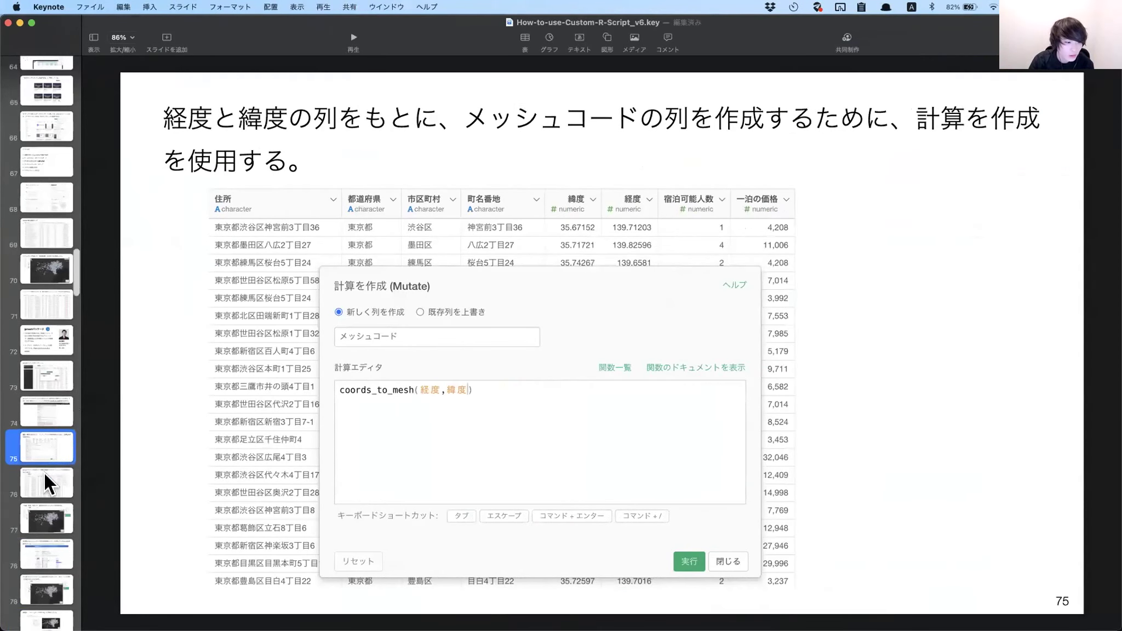
pyautogui.click(41, 513)
pyautogui.press('Down')
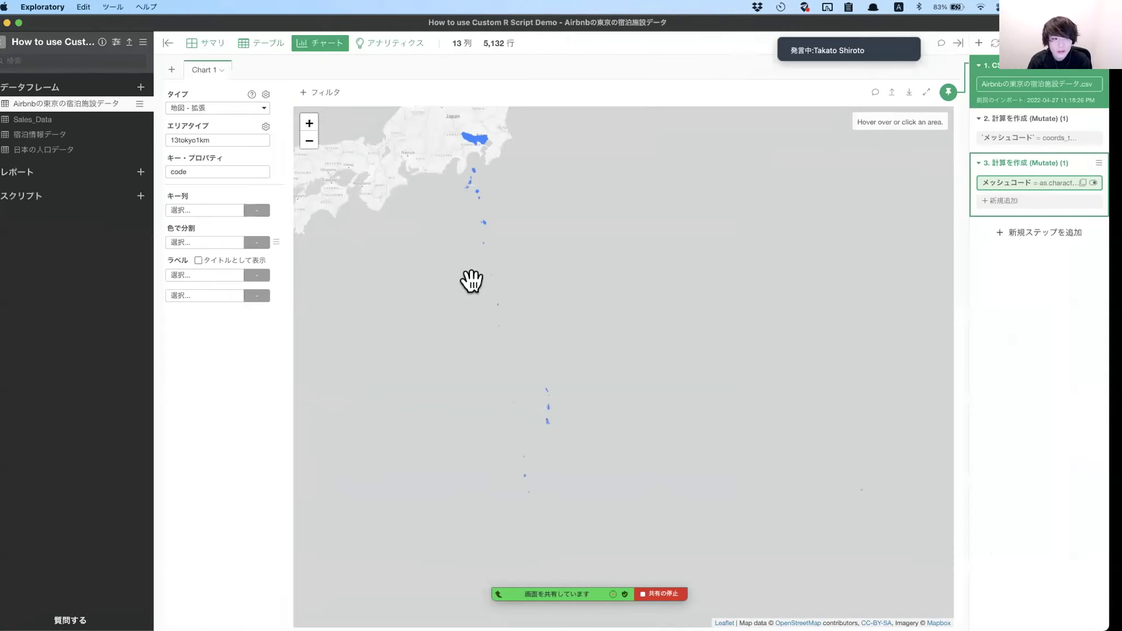
pyautogui.click(247, 144)
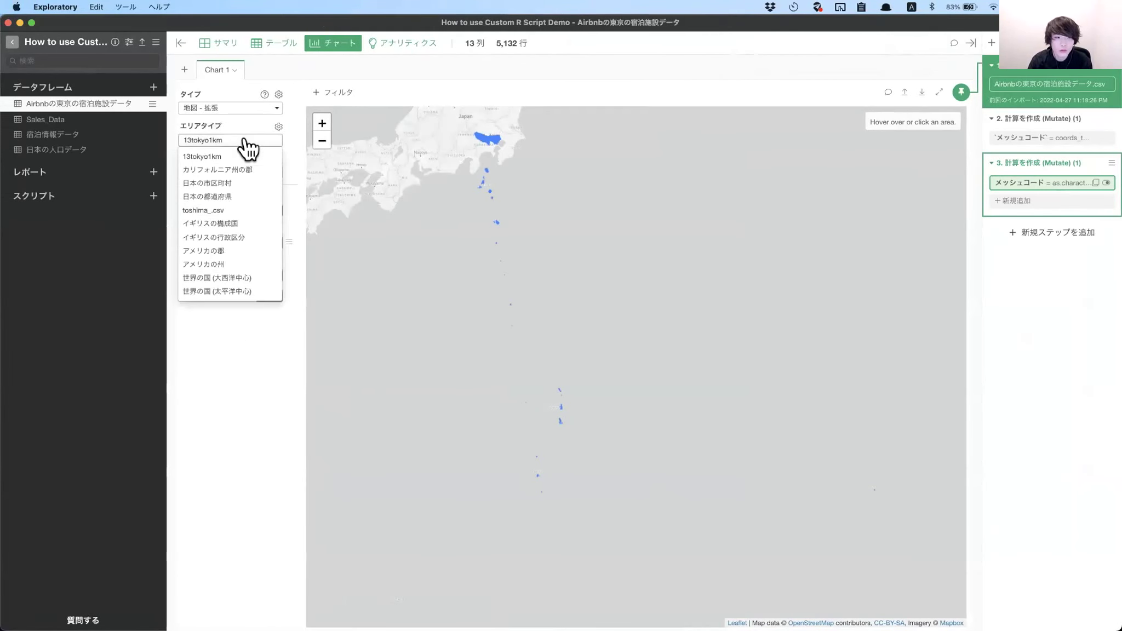
pyautogui.click(292, 146)
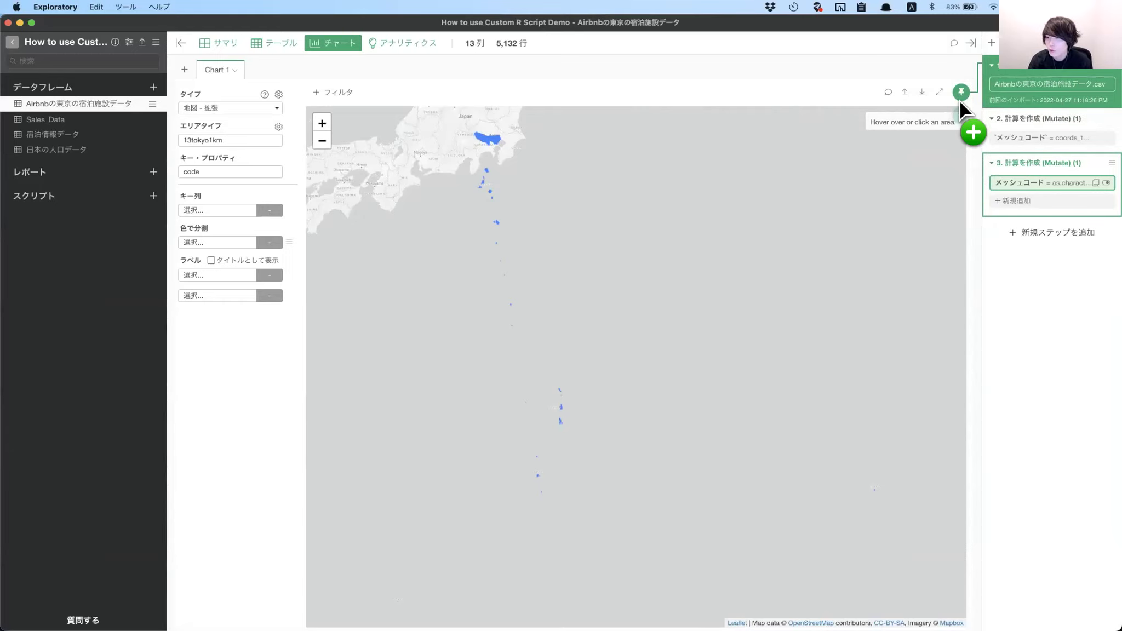
# Pin the chart to the third data wrangling step and assign メッシュコード as its key column
pyautogui.click(1000, 176)
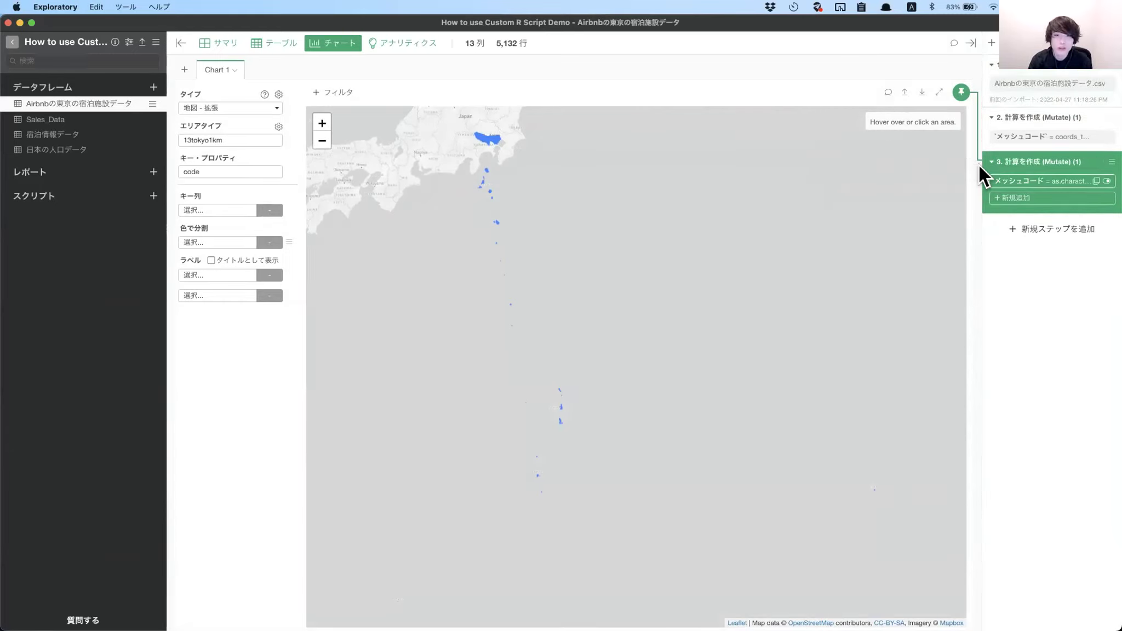
pyautogui.click(229, 210)
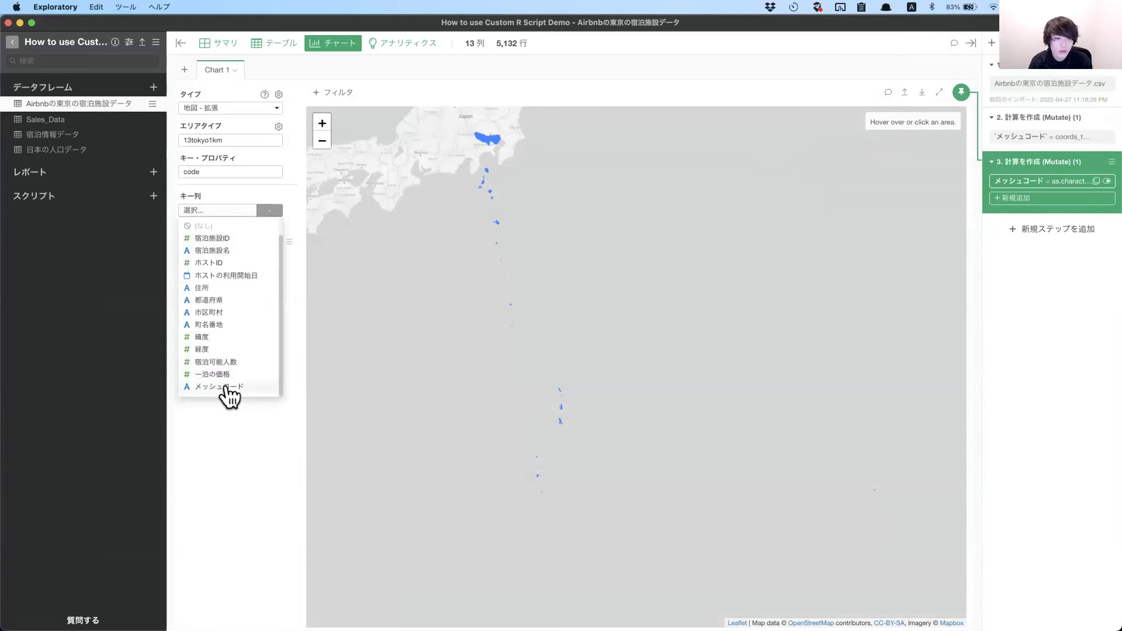
pyautogui.click(229, 386)
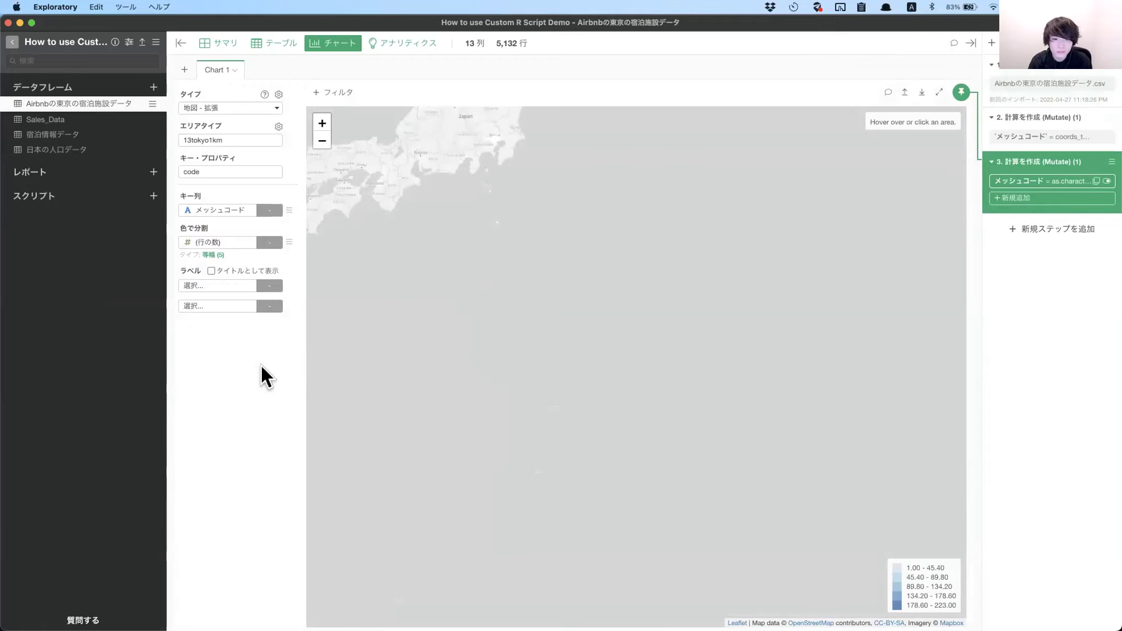
# Examine the mesh map around central Tokyo, comparing the cells' colours and row counts
pyautogui.moveTo(488, 203); pyautogui.dragTo(574, 363)
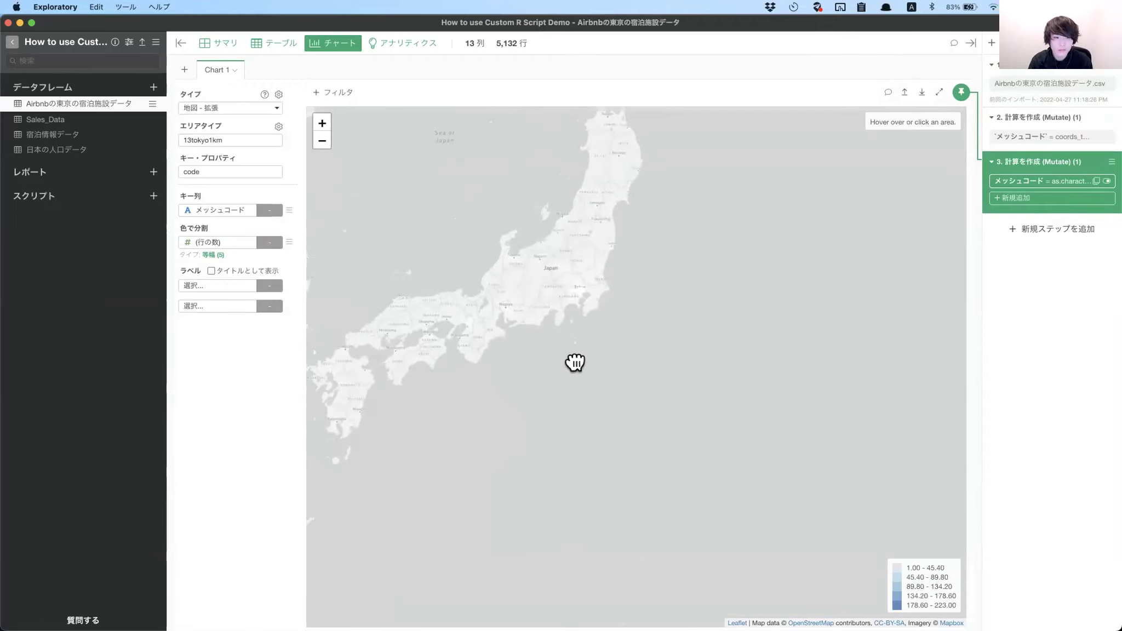
pyautogui.scroll(5, 573, 316)
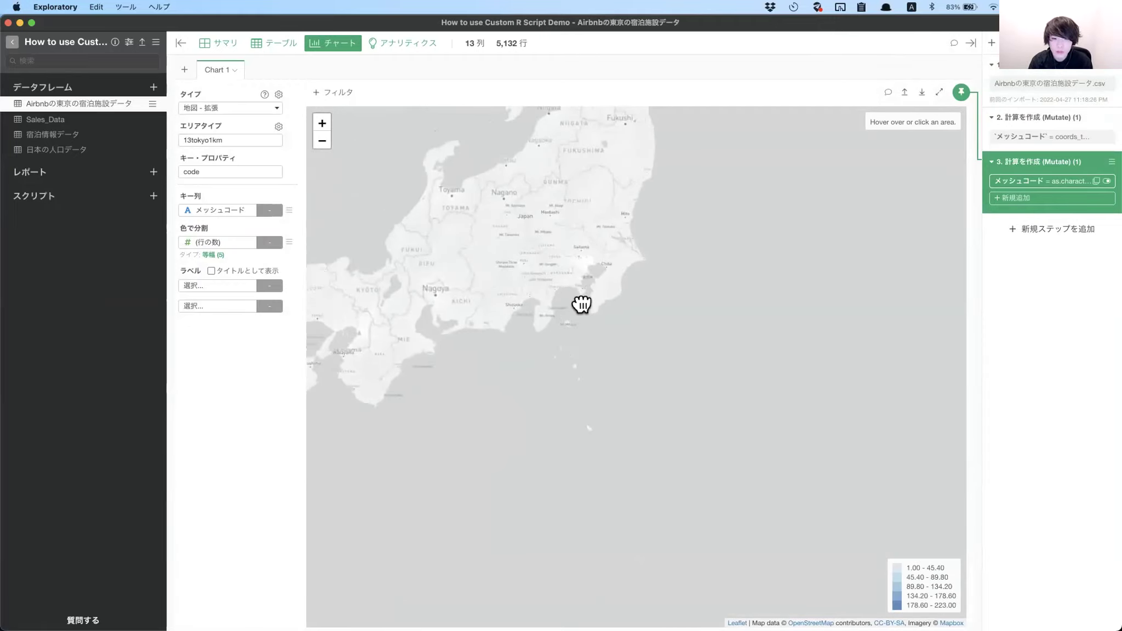
pyautogui.moveTo(580, 303); pyautogui.dragTo(584, 318)
pyautogui.scroll(5, 584, 306)
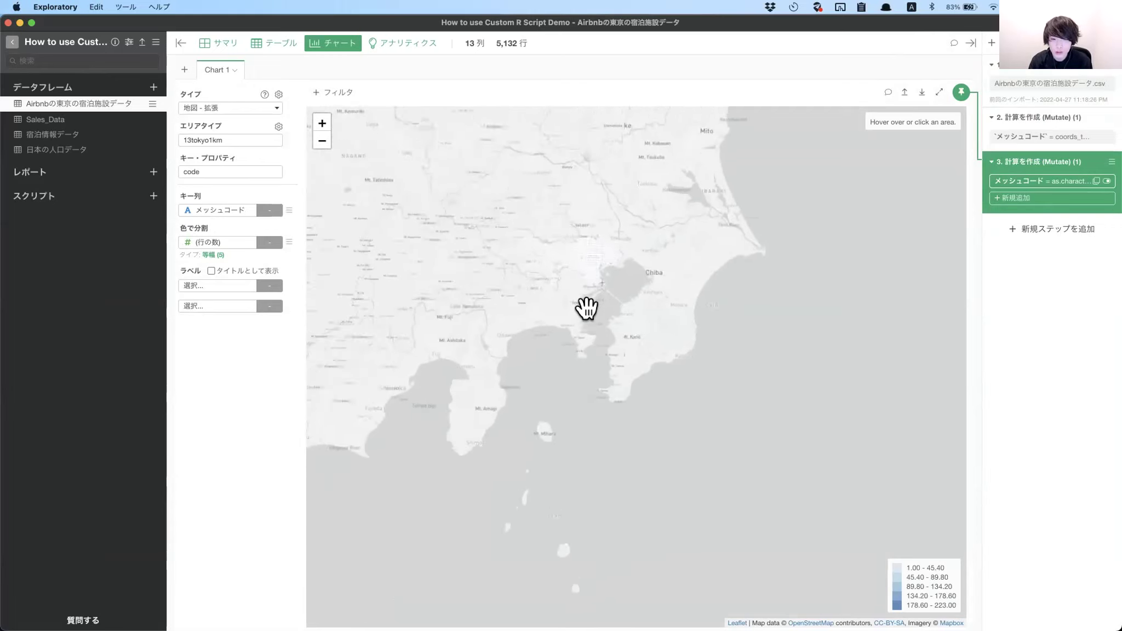
pyautogui.moveTo(592, 277); pyautogui.dragTo(591, 325)
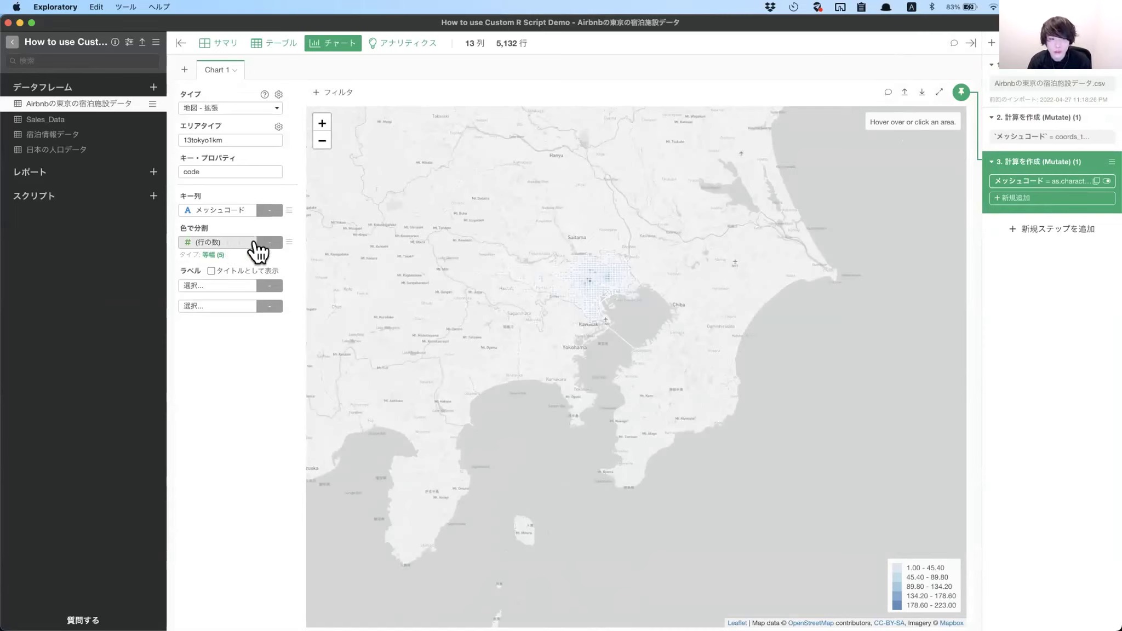
pyautogui.scroll(1, 597, 301)
pyautogui.moveTo(598, 300); pyautogui.dragTo(669, 327)
pyautogui.scroll(1, 634, 333)
pyautogui.scroll(1, 634, 323)
pyautogui.scroll(1, 668, 327)
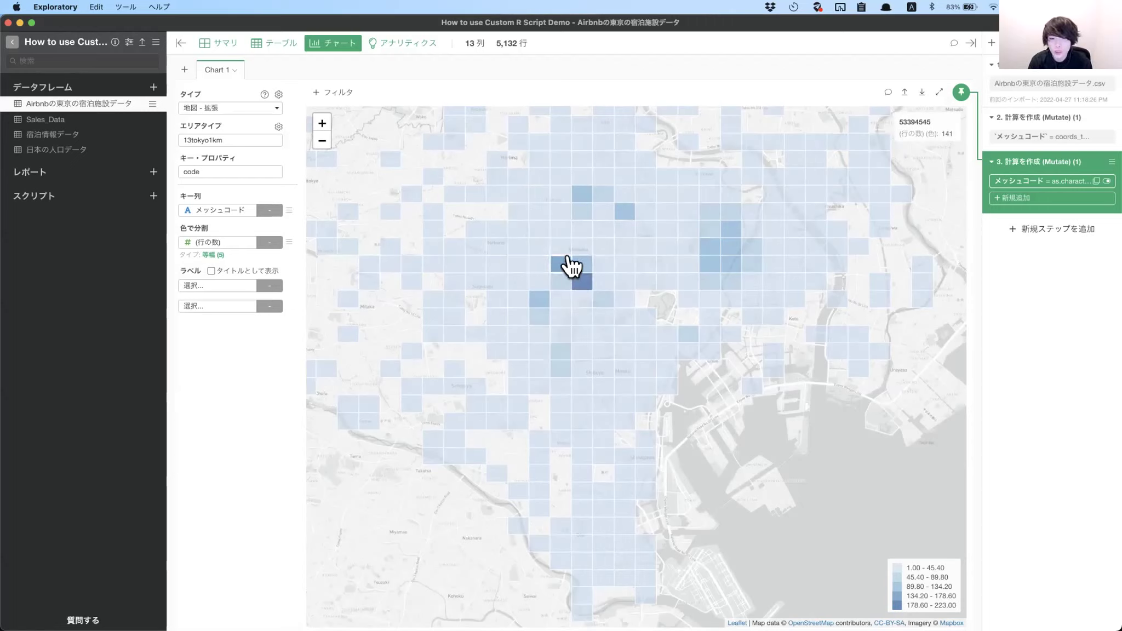
# Inspect the 緯度 and 経度 columns alongside メッシュコード in the data table
pyautogui.click(293, 50)
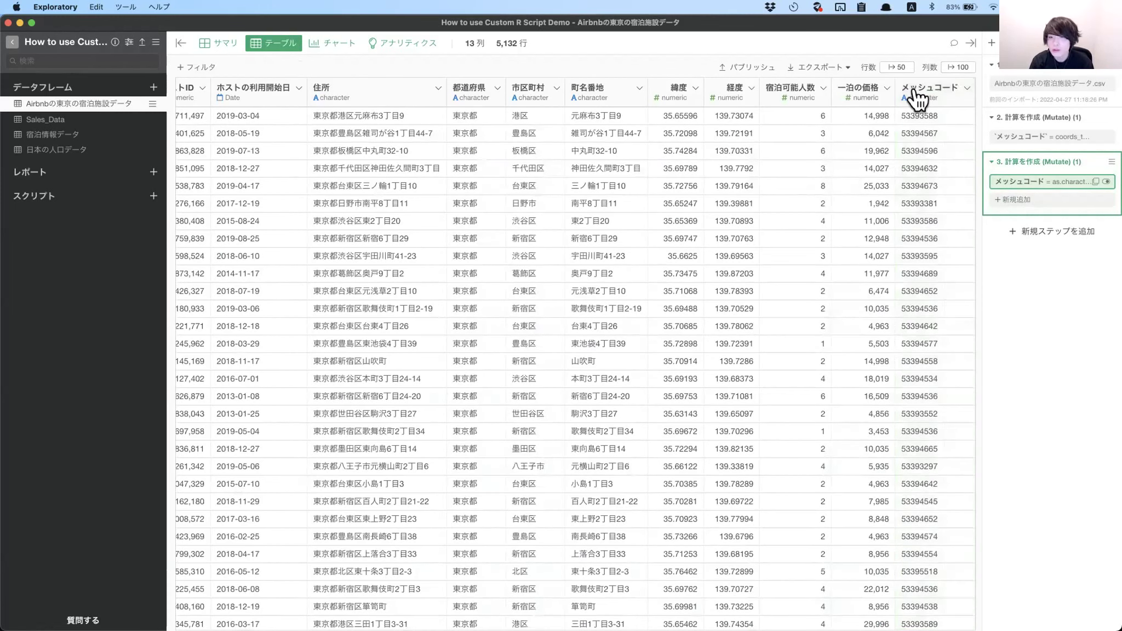
pyautogui.click(689, 99)
pyautogui.click(731, 94)
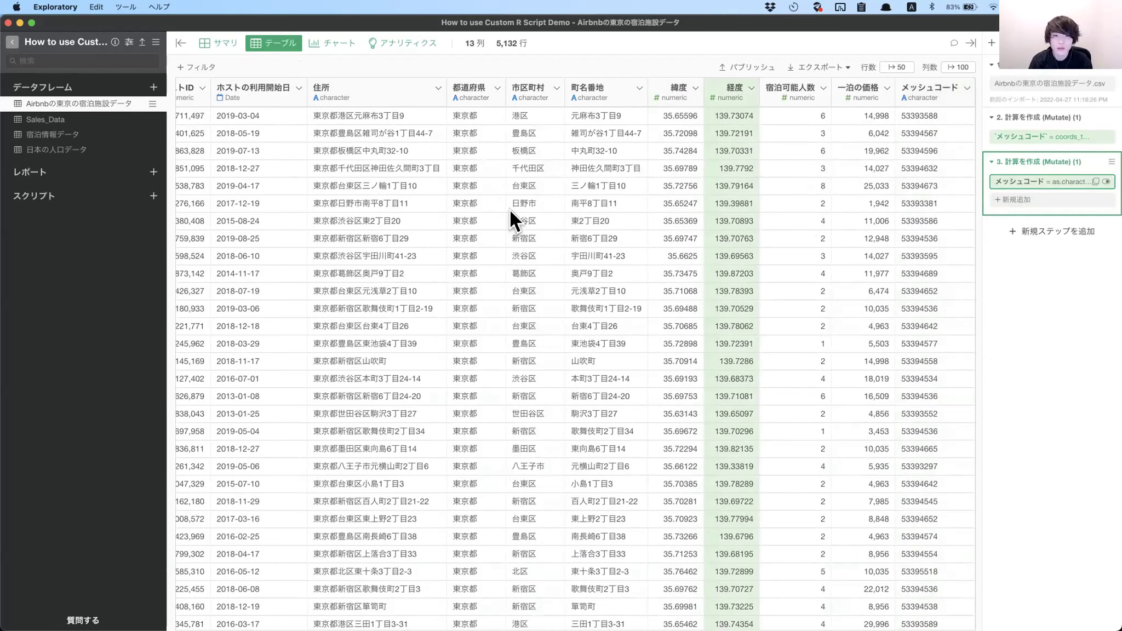
# Switch to Keynote and start the slideshow from slide 80 about メッシュマップの作り方
pyautogui.hotkey('ctrl', 'Right')
pyautogui.scroll(-4, 37, 348)
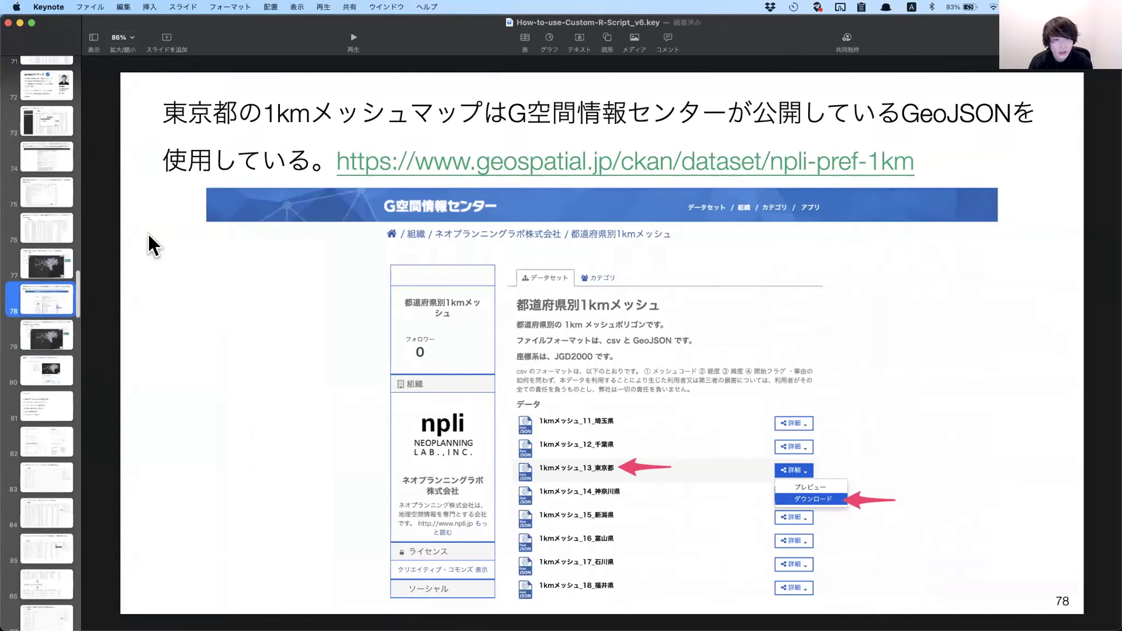
pyautogui.press('Down')
pyautogui.press('Down')
pyautogui.click(352, 37)
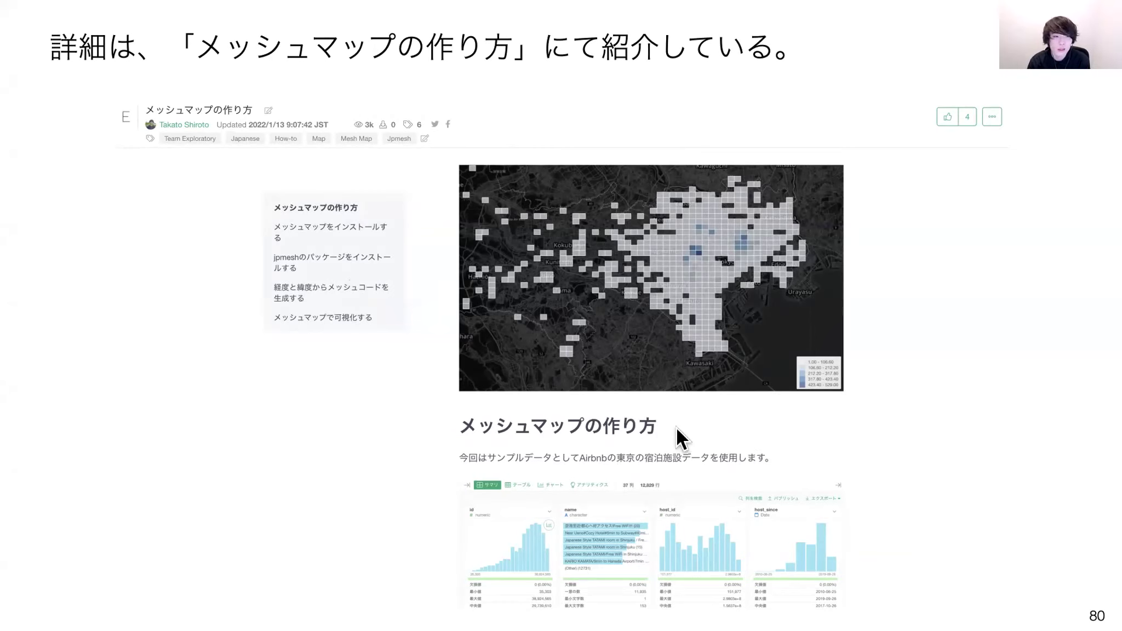
# Advance the slideshow through the data wrangling step section to slide 84 on filtering マーケット to アジア
pyautogui.press('Right')
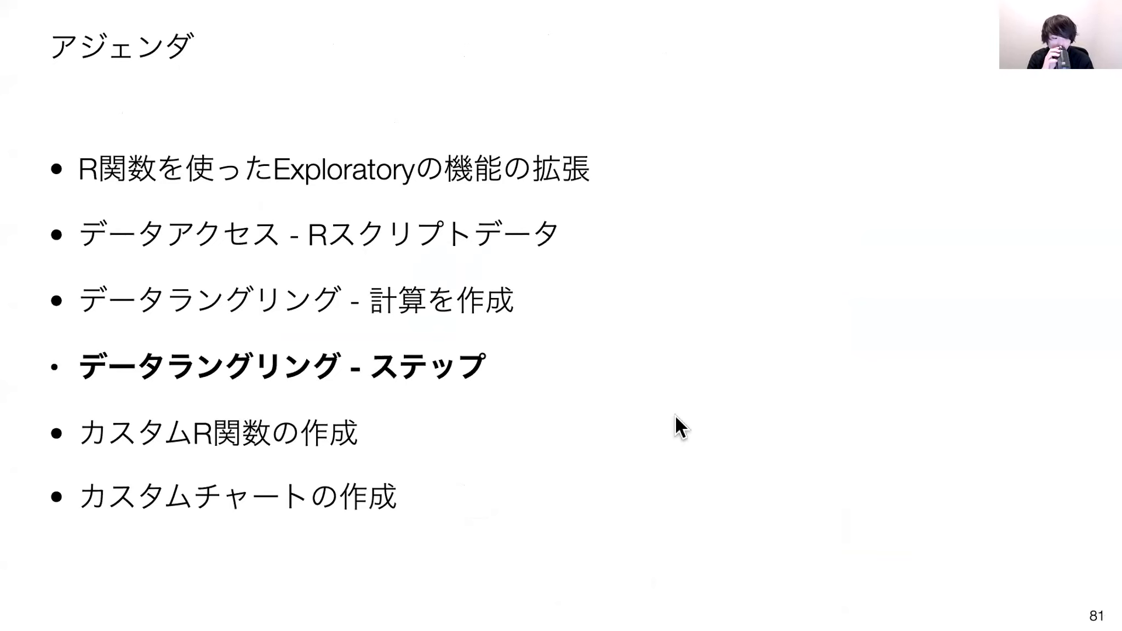
pyautogui.press('Right')
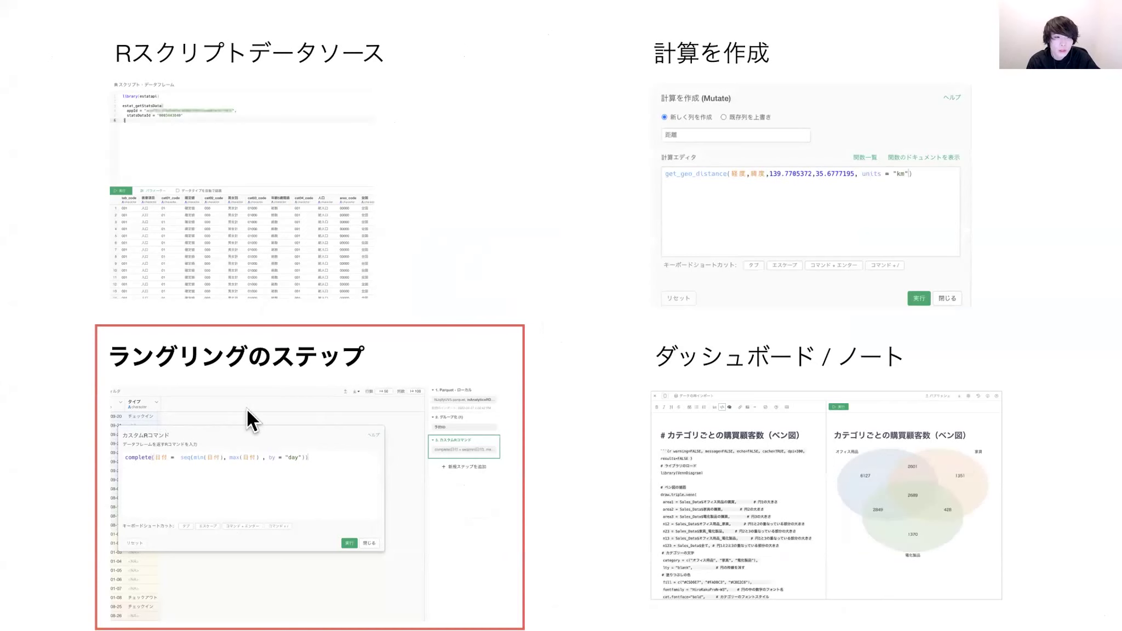
pyautogui.press('Right')
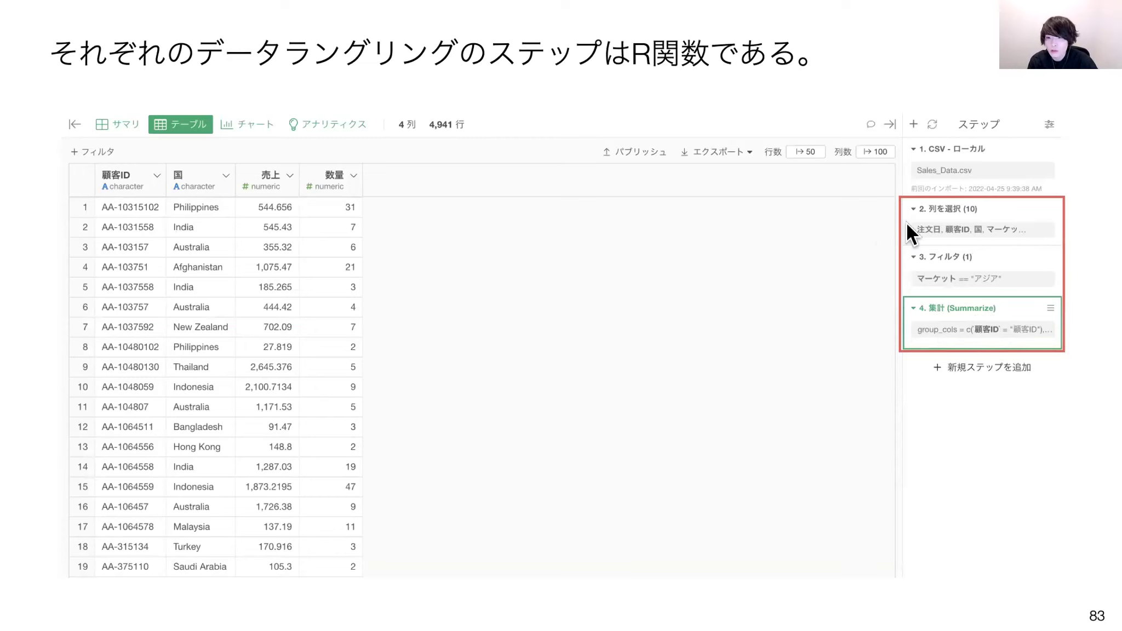
pyautogui.press('Right')
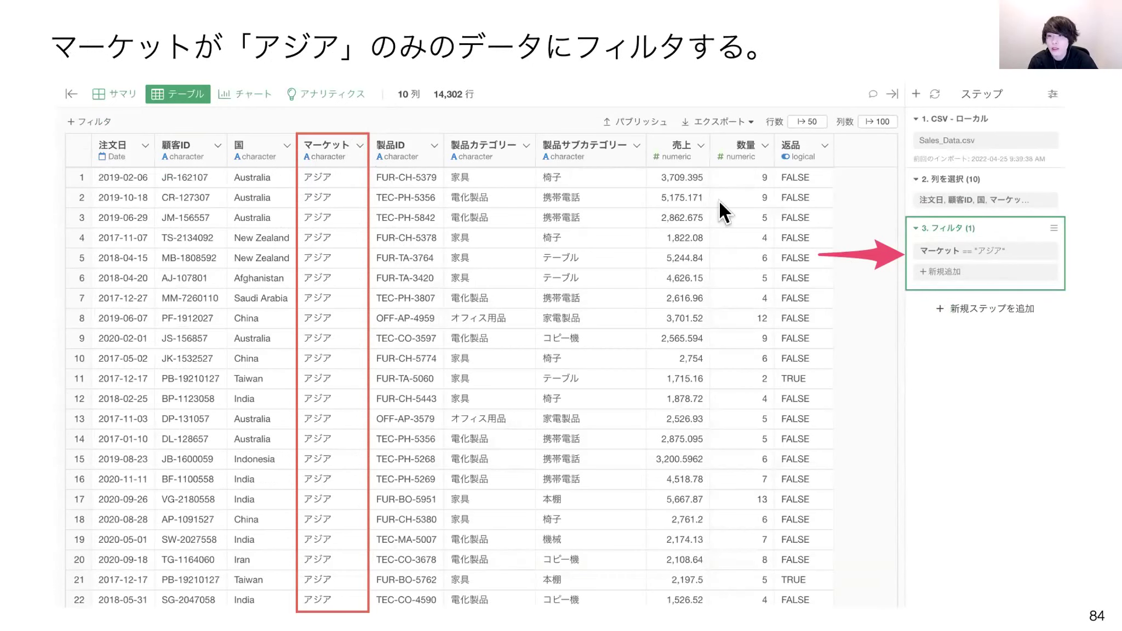
# Advance the slideshow through the filter and summarize_group function slides to slide 91 on the summarising function inside カスタムRコマンド
pyautogui.press('Right')
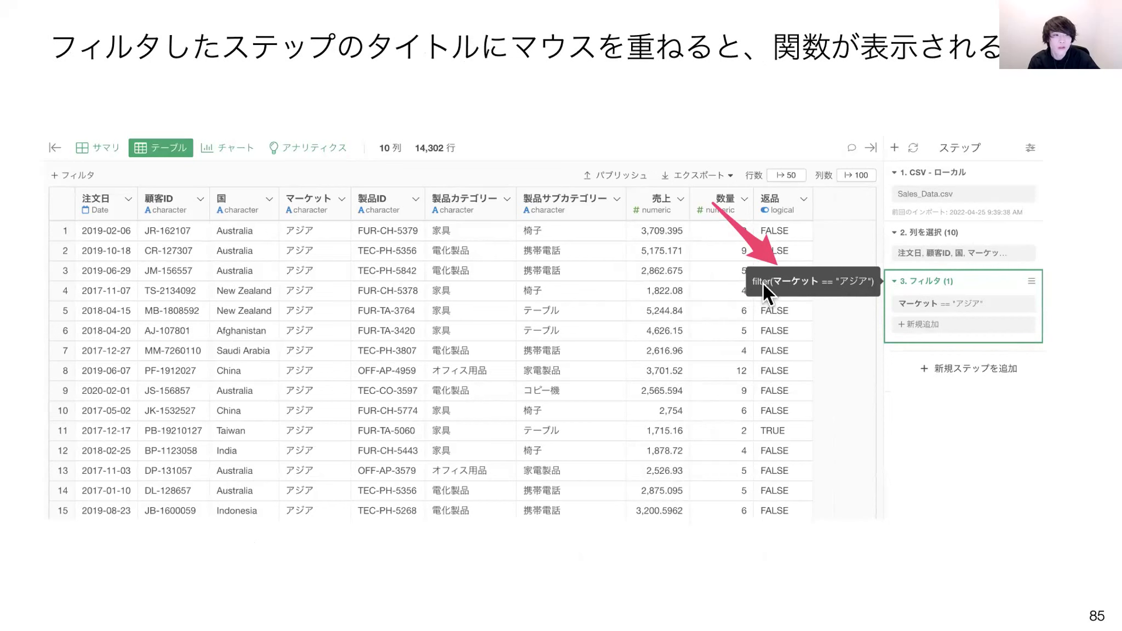
pyautogui.press('Right')
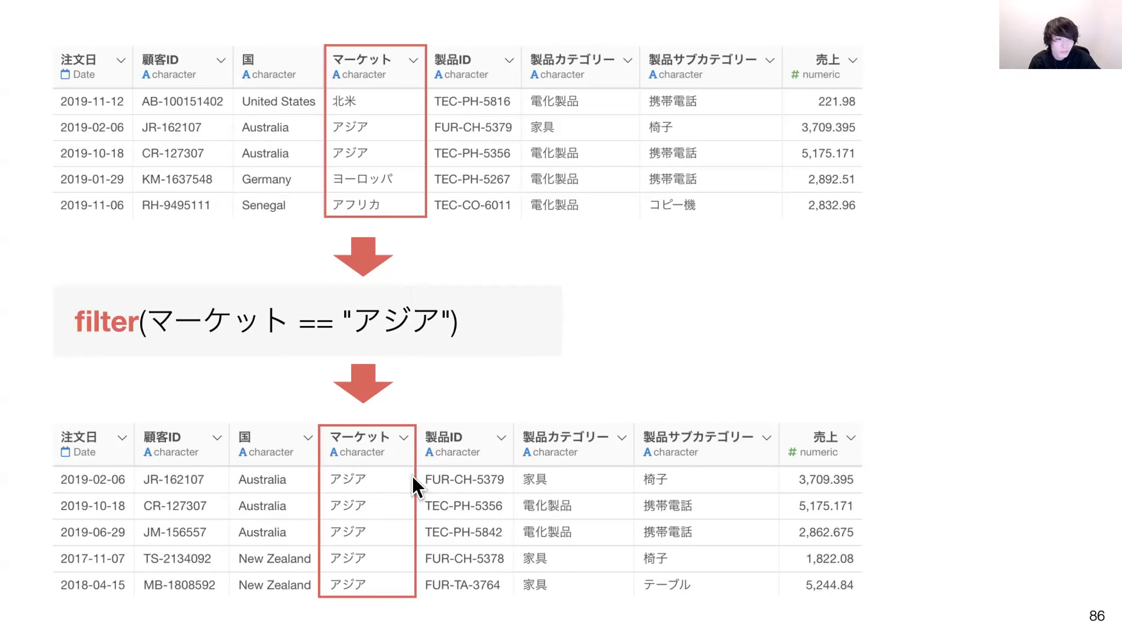
pyautogui.press('Right')
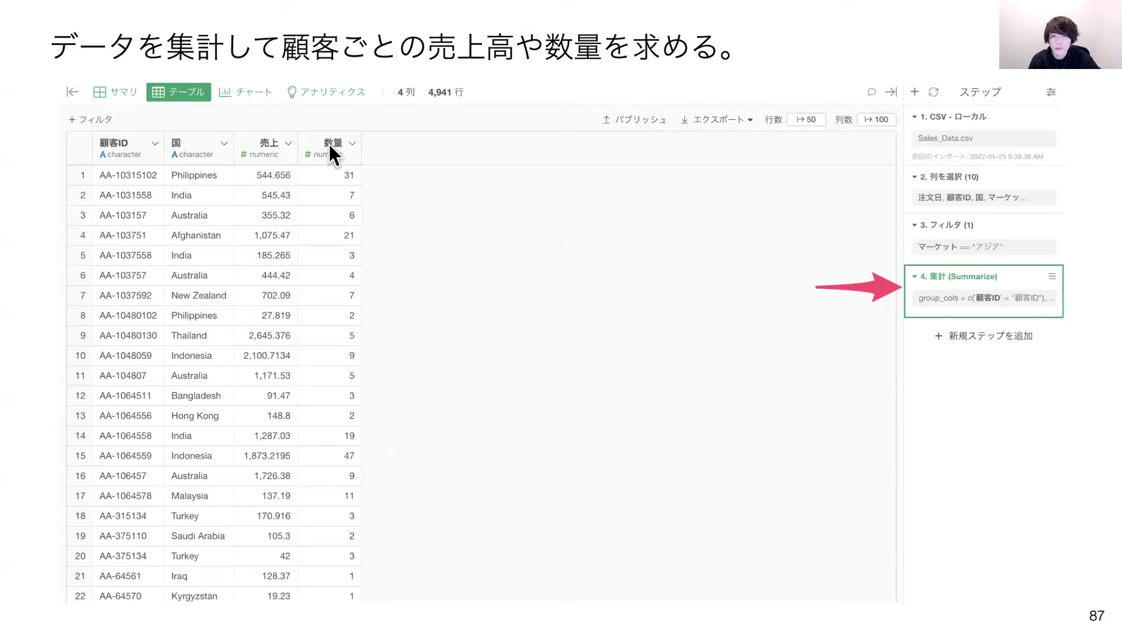
pyautogui.press('Right')
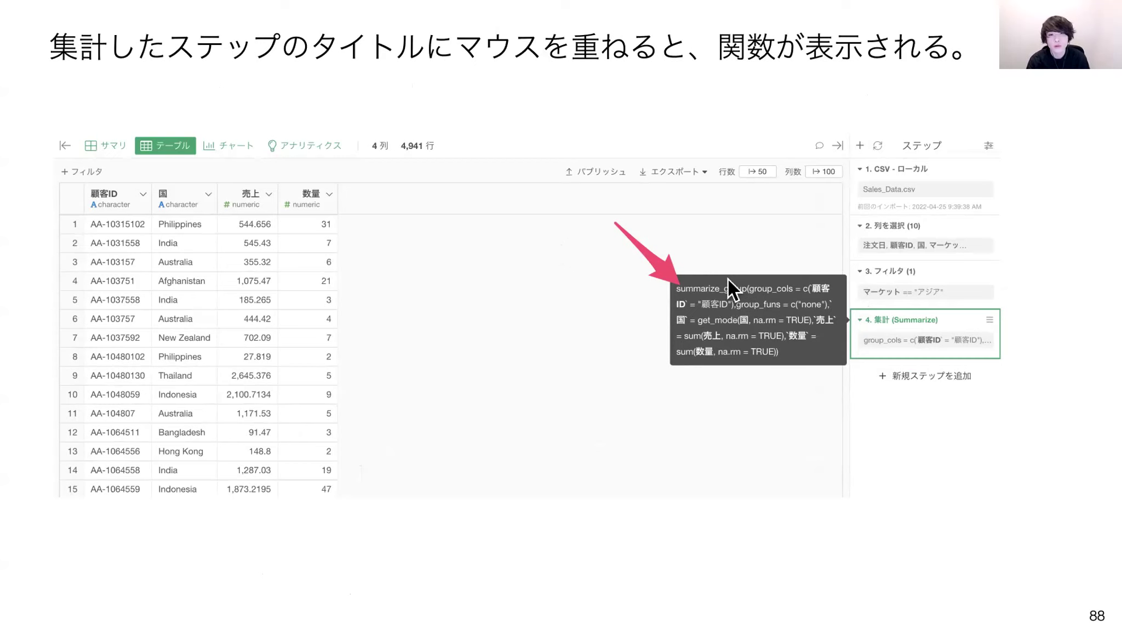
pyautogui.press('Right')
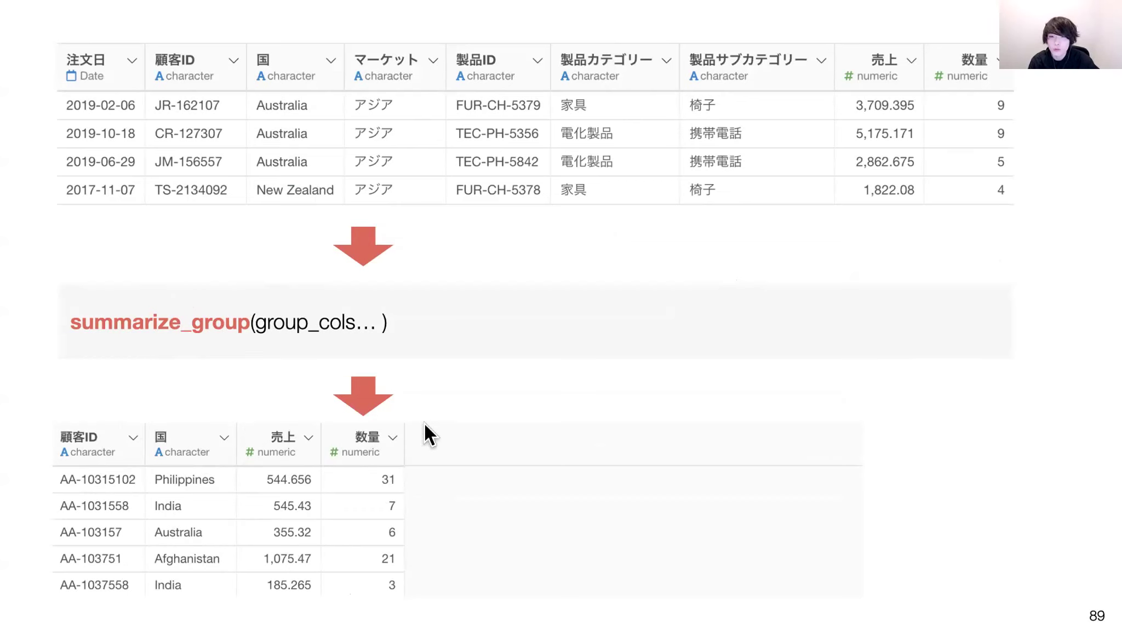
pyautogui.press('Right')
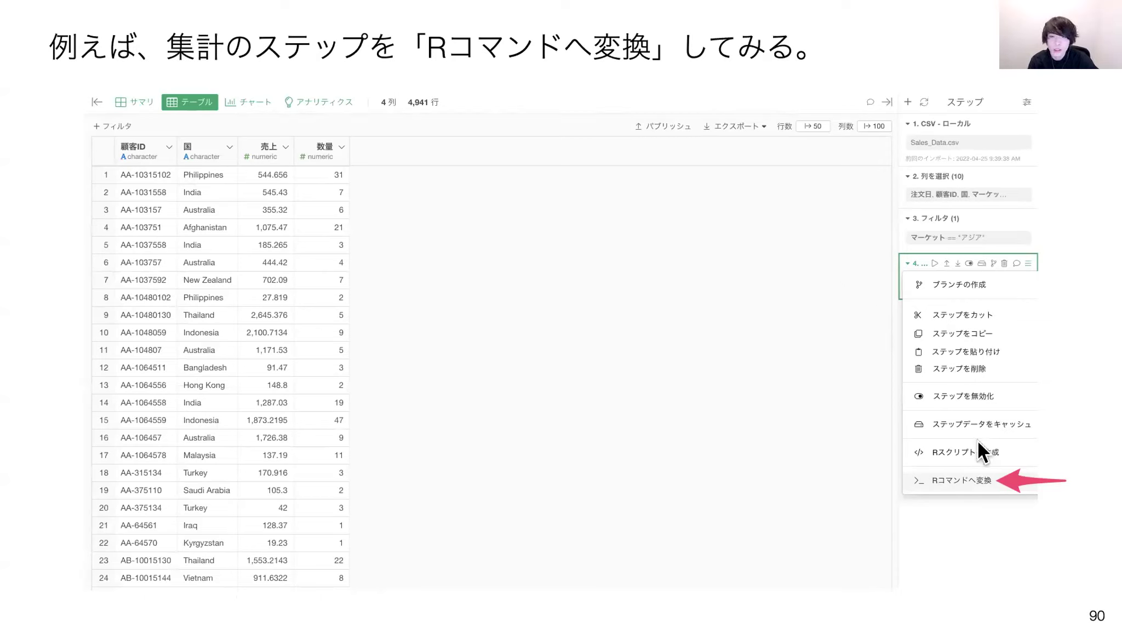
pyautogui.press('Right')
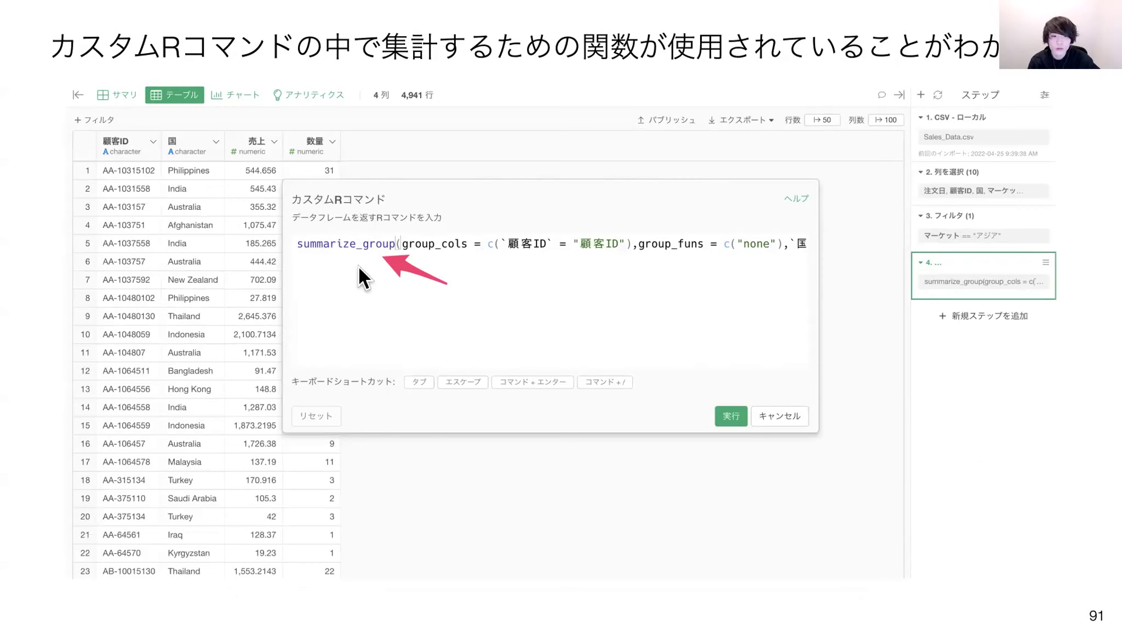
# Advance through the comparison of 計算を作成 and wrangling step functions to slide 95 on using カスタムRコマンド
pyautogui.press('Right')
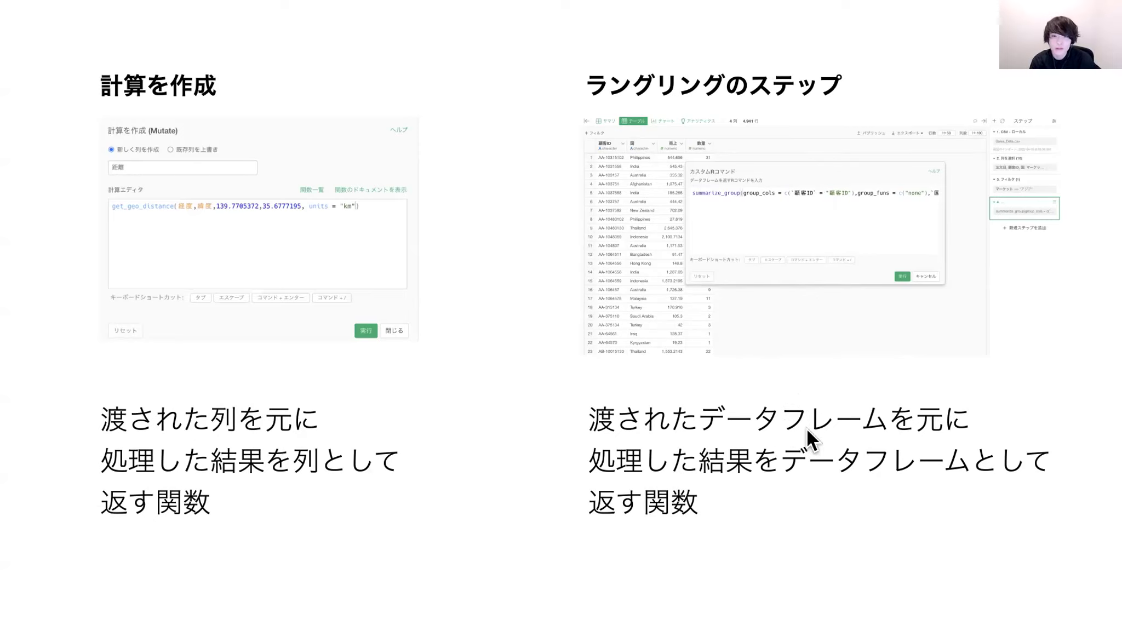
pyautogui.press('Right')
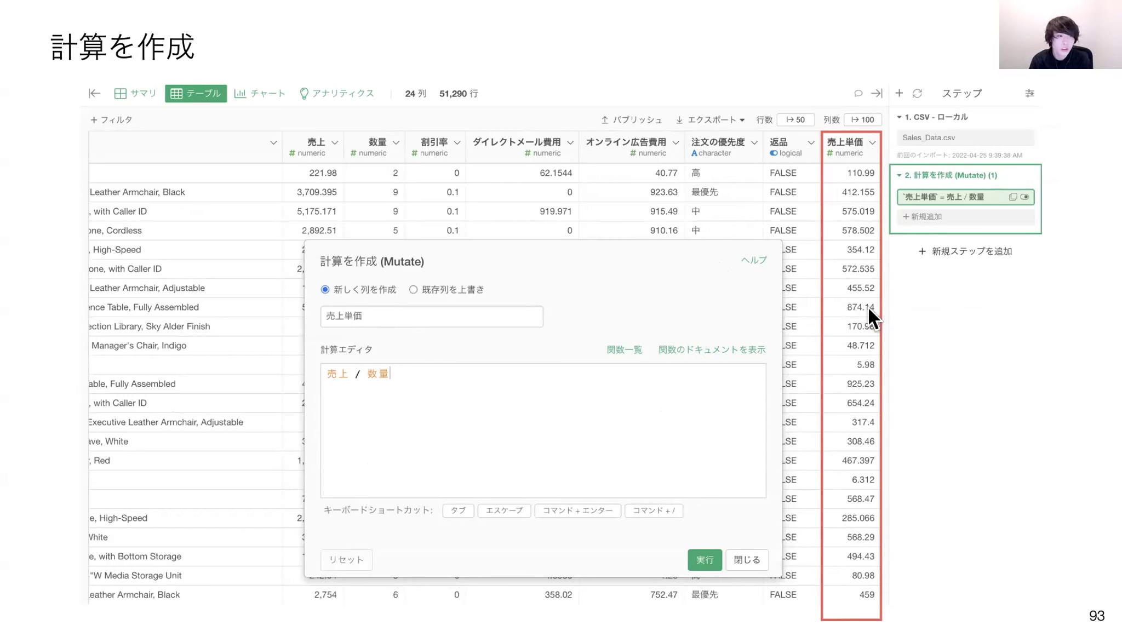
pyautogui.press('Right')
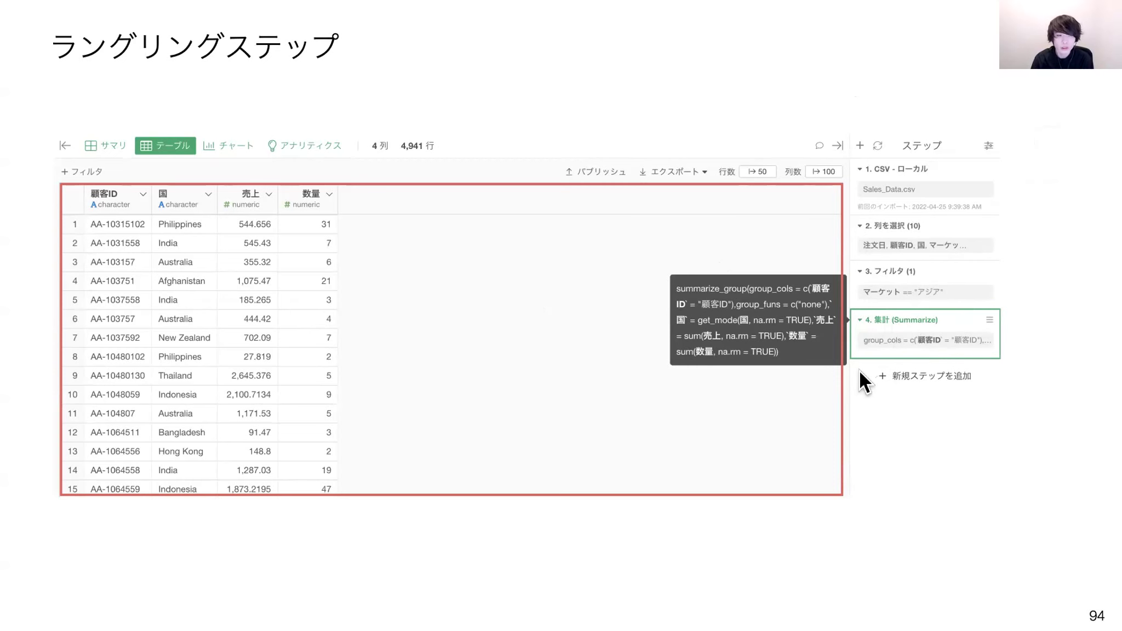
pyautogui.press('Right')
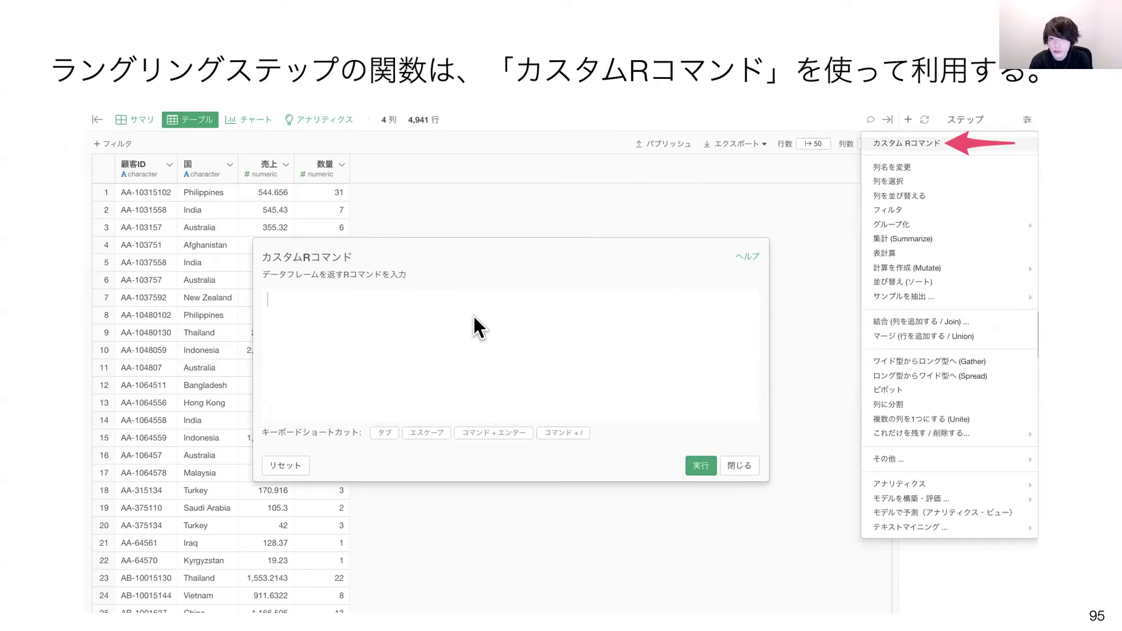
# Advance through the 宿泊情報データ slides to slide 100 on the uncounted days between チェックイン and チェックアウト
pyautogui.press('Right')
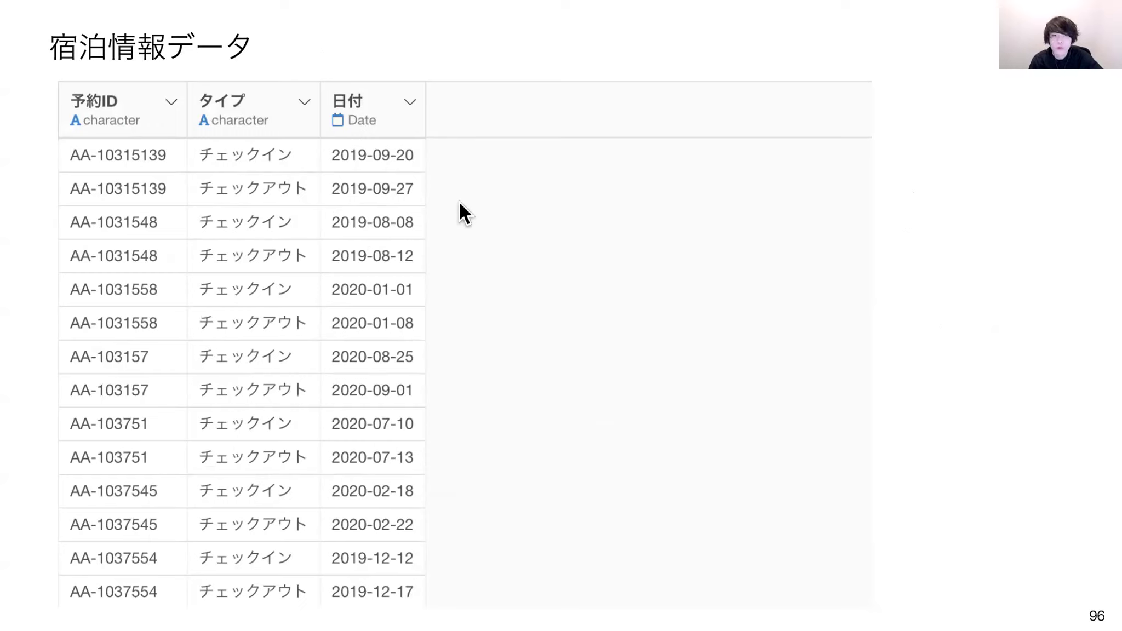
pyautogui.press('Right')
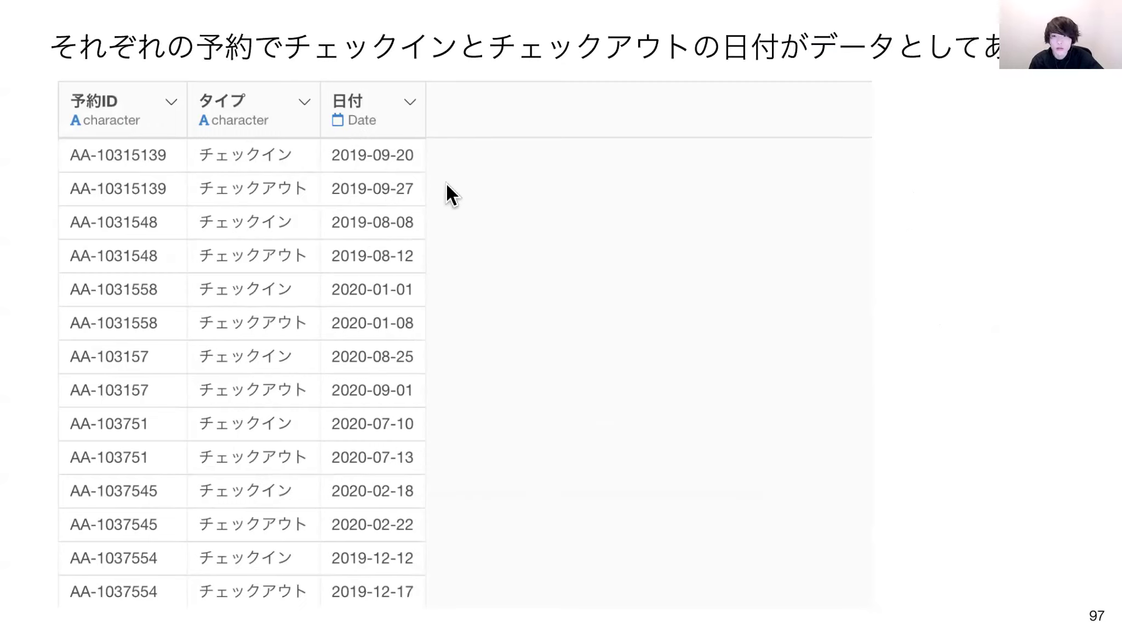
pyautogui.press('Right')
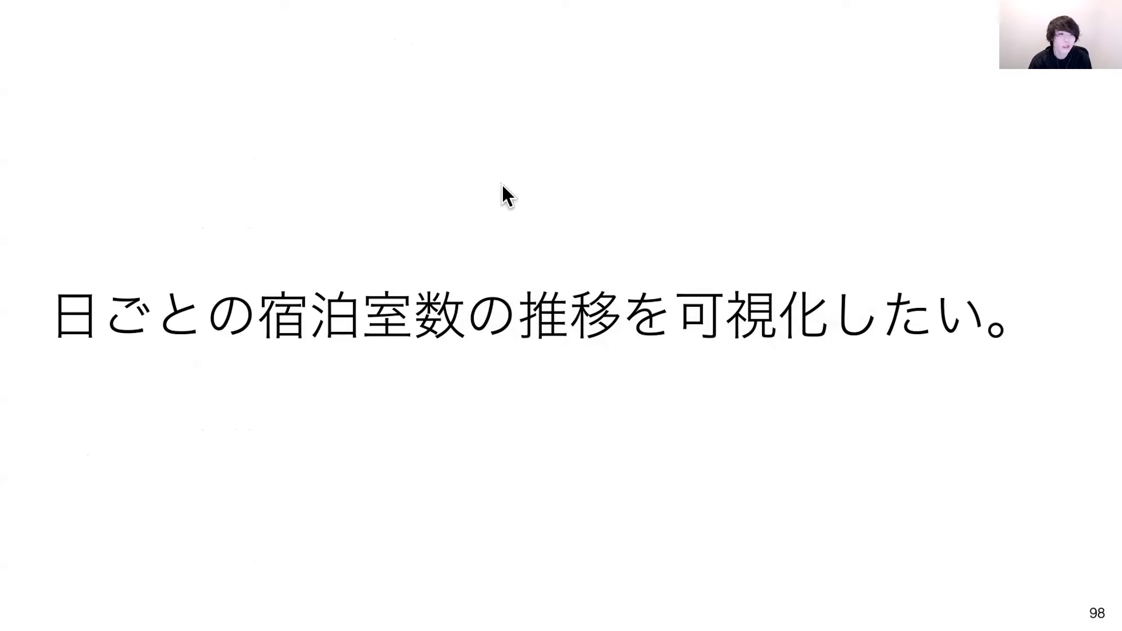
pyautogui.press('Right')
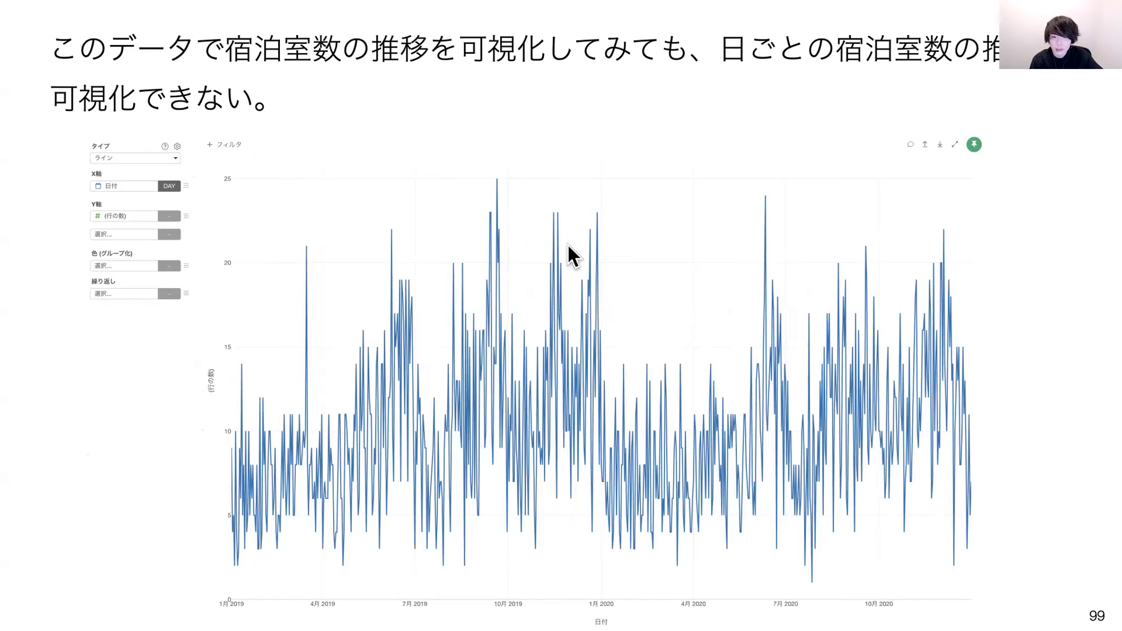
pyautogui.press('Right')
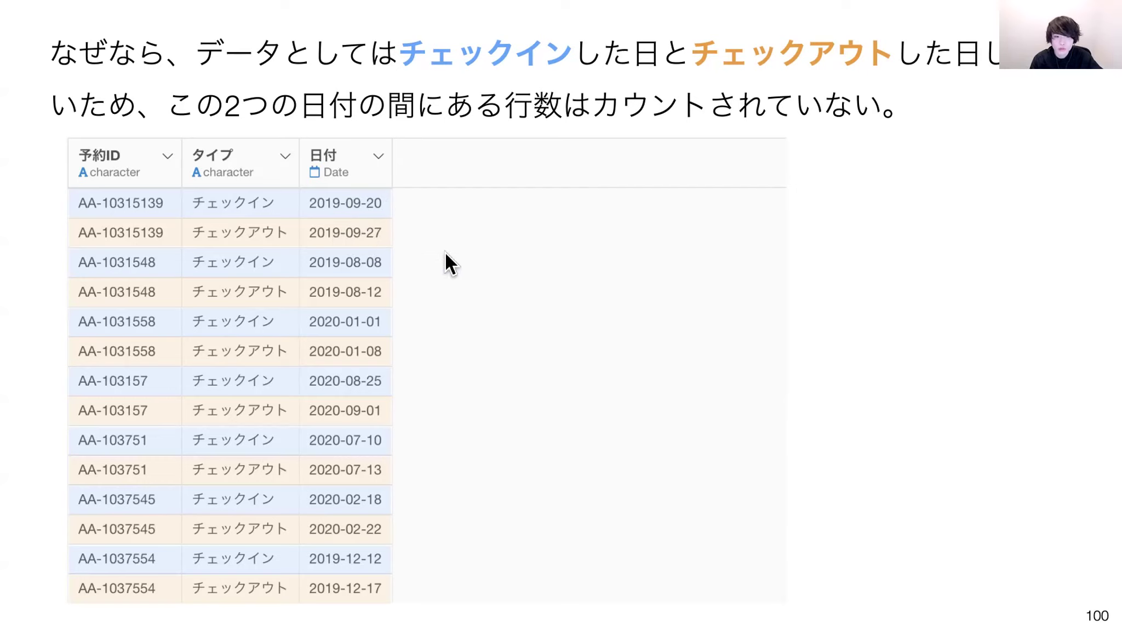
# Revisit the daily line chart on slide 99, and advance to slide 102 on generating one row per day for each 予約ID
pyautogui.press('Left')
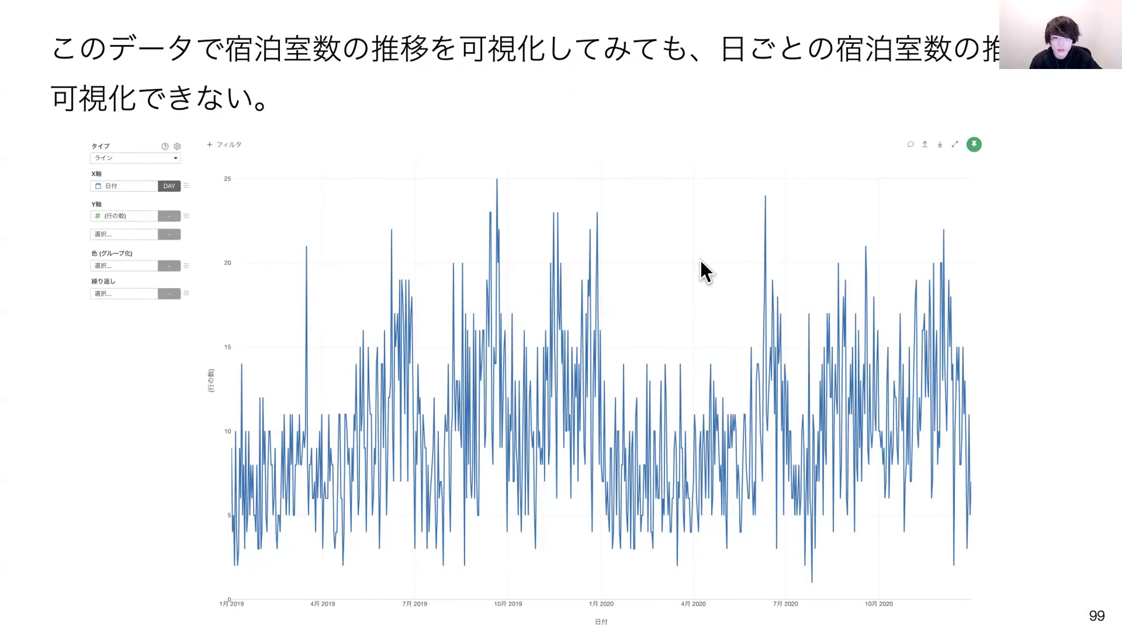
pyautogui.press('Right')
pyautogui.press('Right')
pyautogui.press('Left')
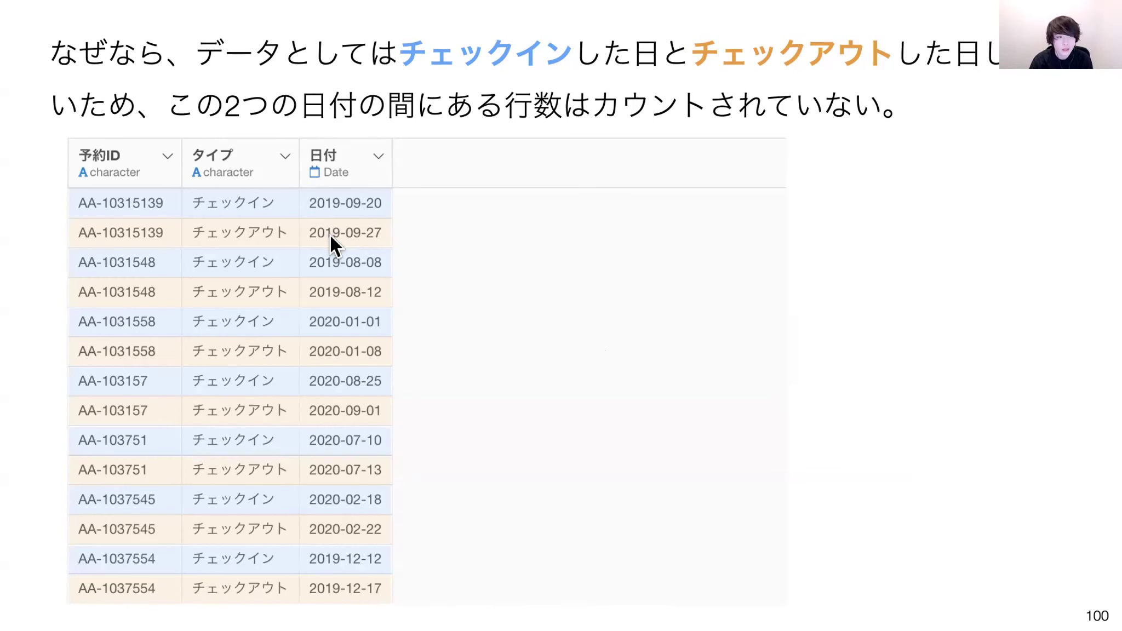
pyautogui.press('Right')
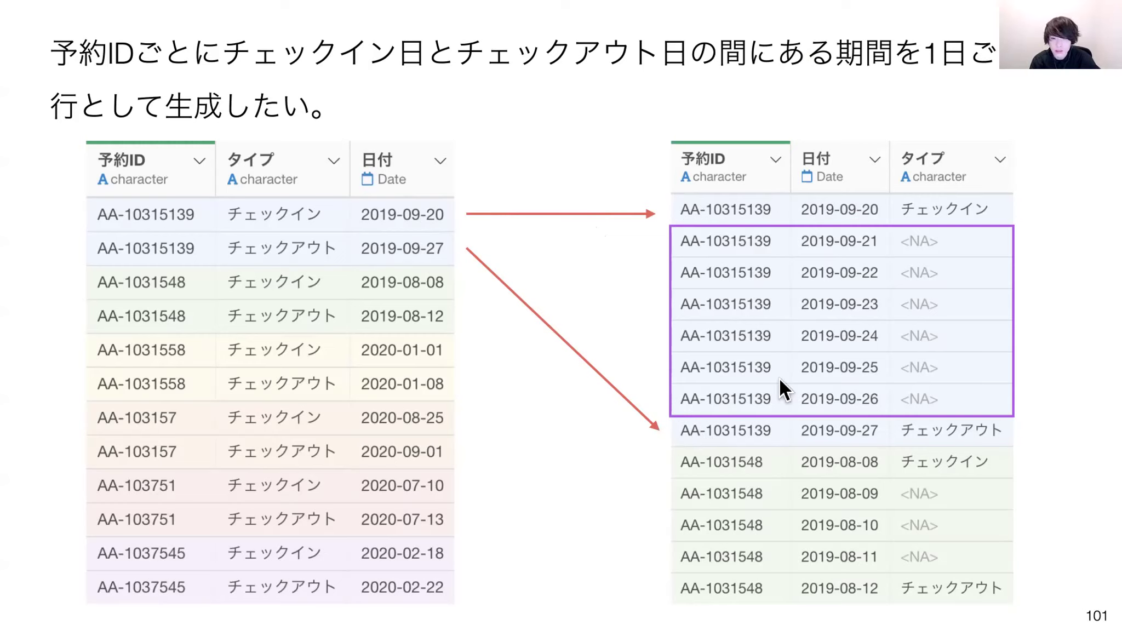
pyautogui.press('Right')
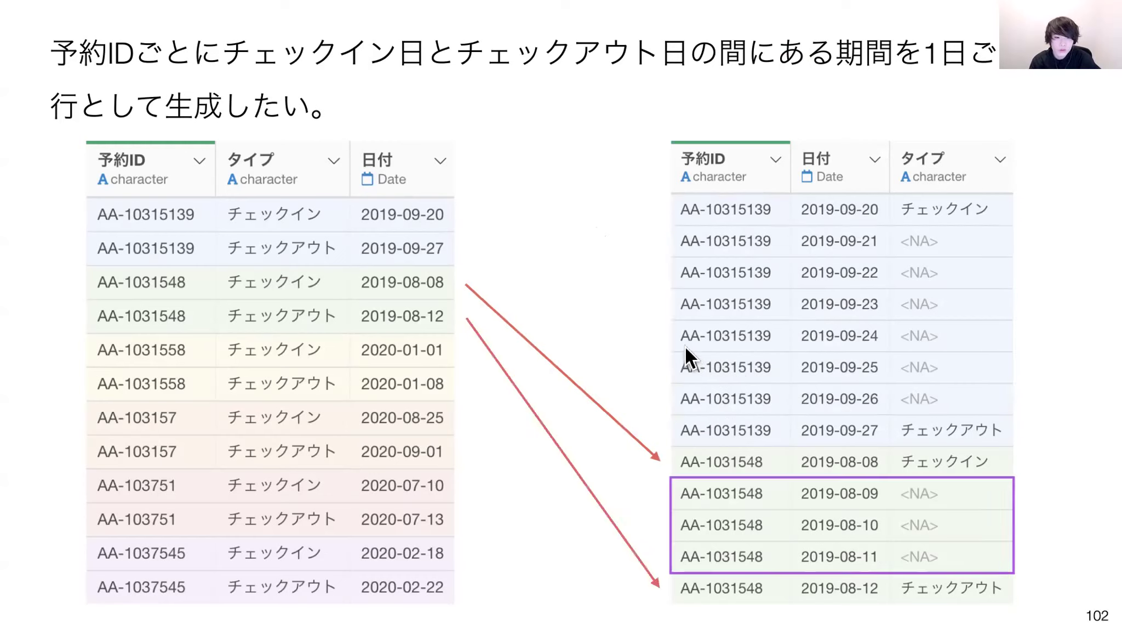
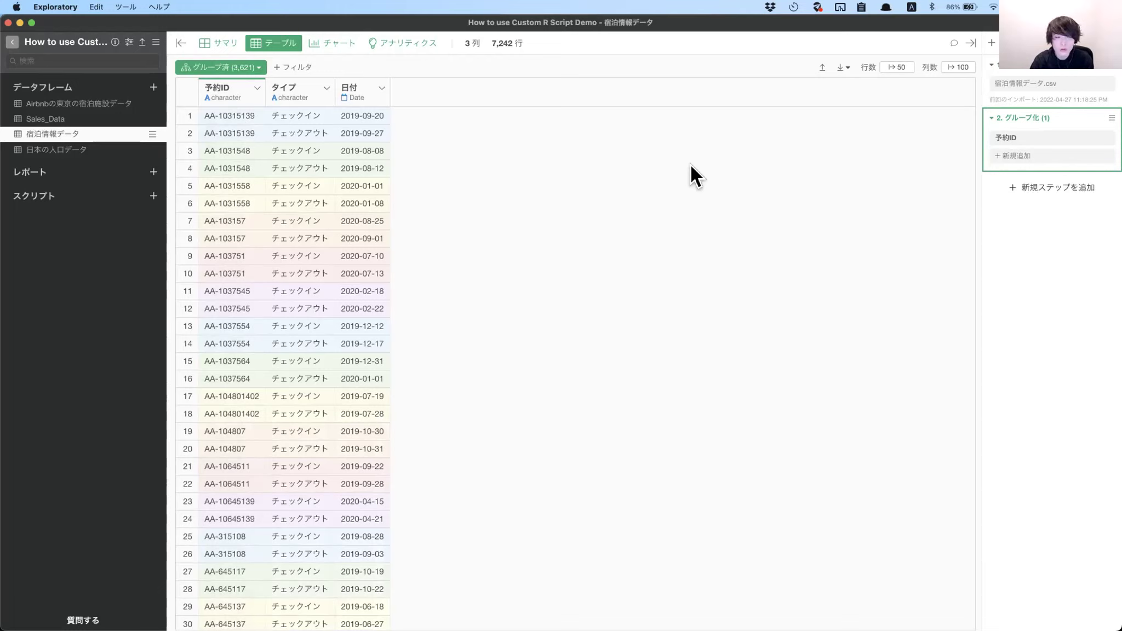
# Start a カスタムRコマンド step on the grouped 宿泊情報データ in Exploratory and copy the complete() line from the TextEdit notes
pyautogui.click(990, 45)
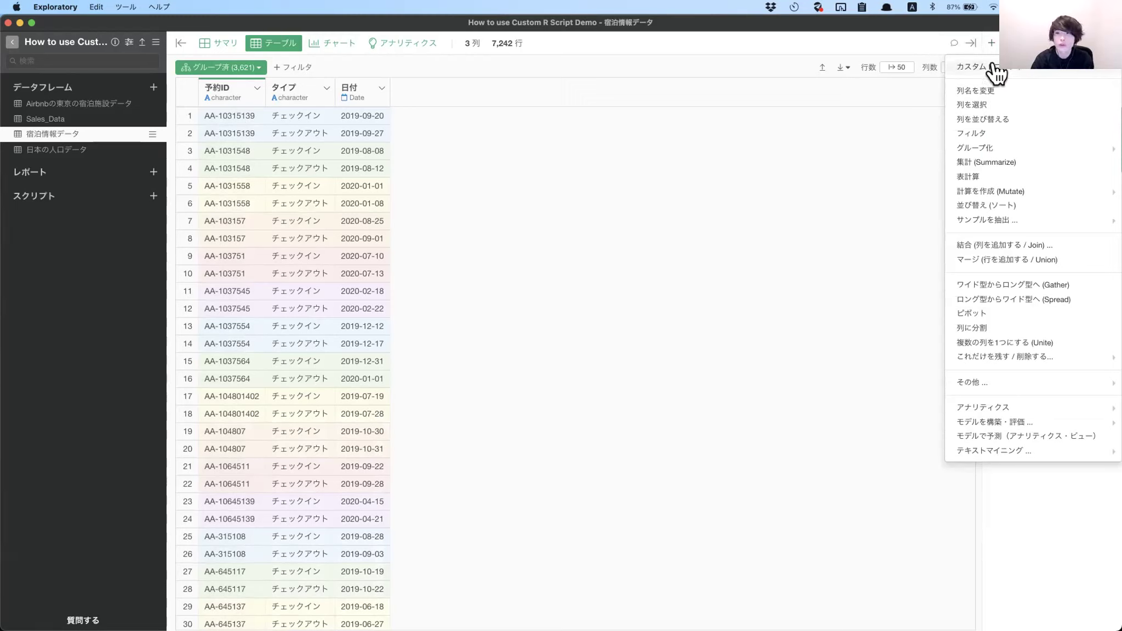
pyautogui.click(993, 67)
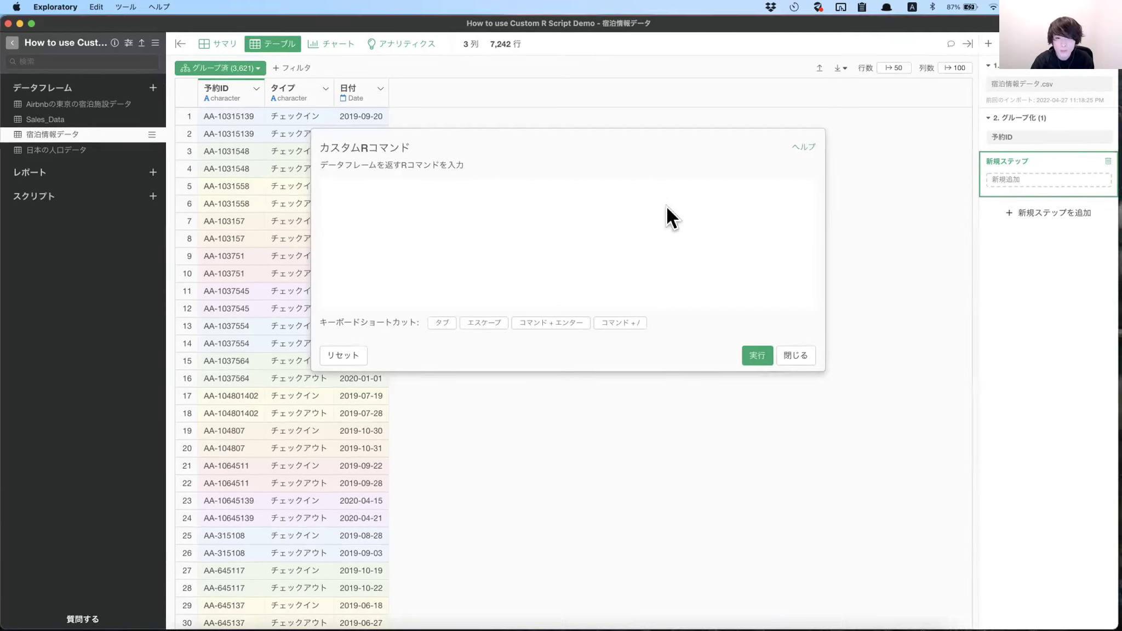
pyautogui.hotkey('ctrl', 'Up')
pyautogui.click(731, 356)
pyautogui.moveTo(777, 321); pyautogui.dragTo(591, 321)
pyautogui.press('super+c')
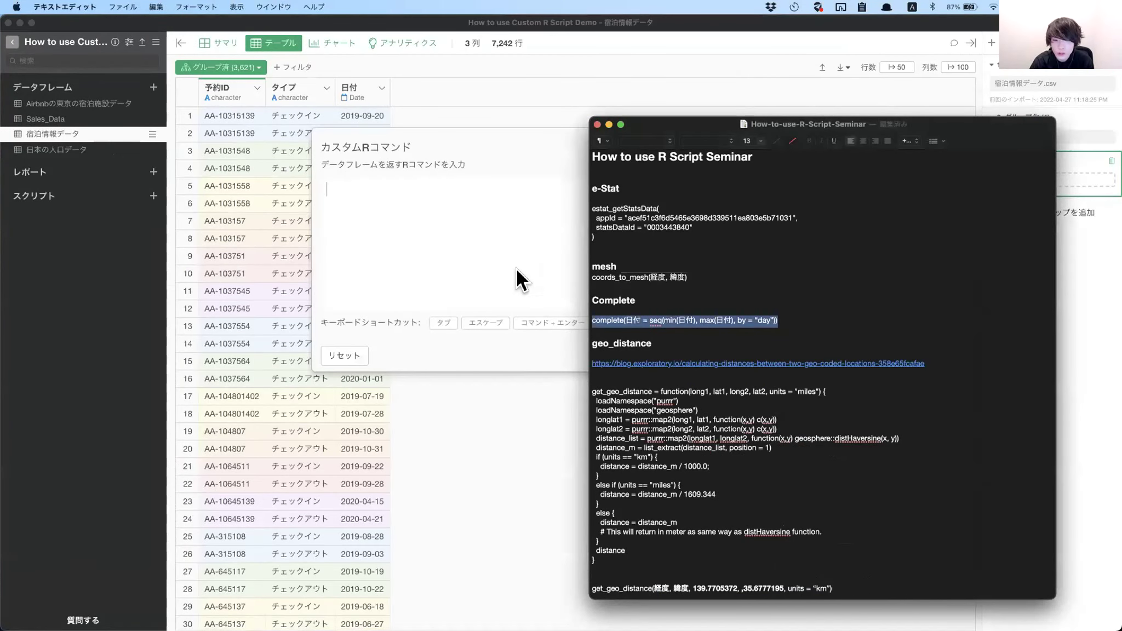
# Paste complete(日付 = seq(min(日付), max(日付), by = “day”)) into the custom R command and run it
pyautogui.click(455, 208)
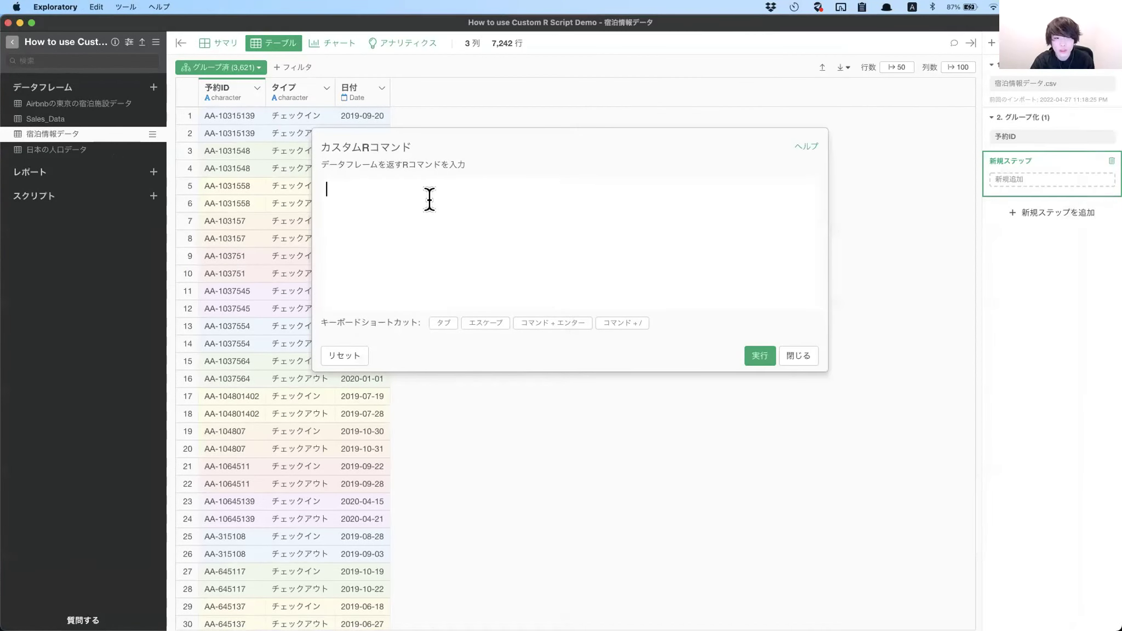
pyautogui.press('super+v')
pyautogui.moveTo(444, 132); pyautogui.dragTo(502, 126)
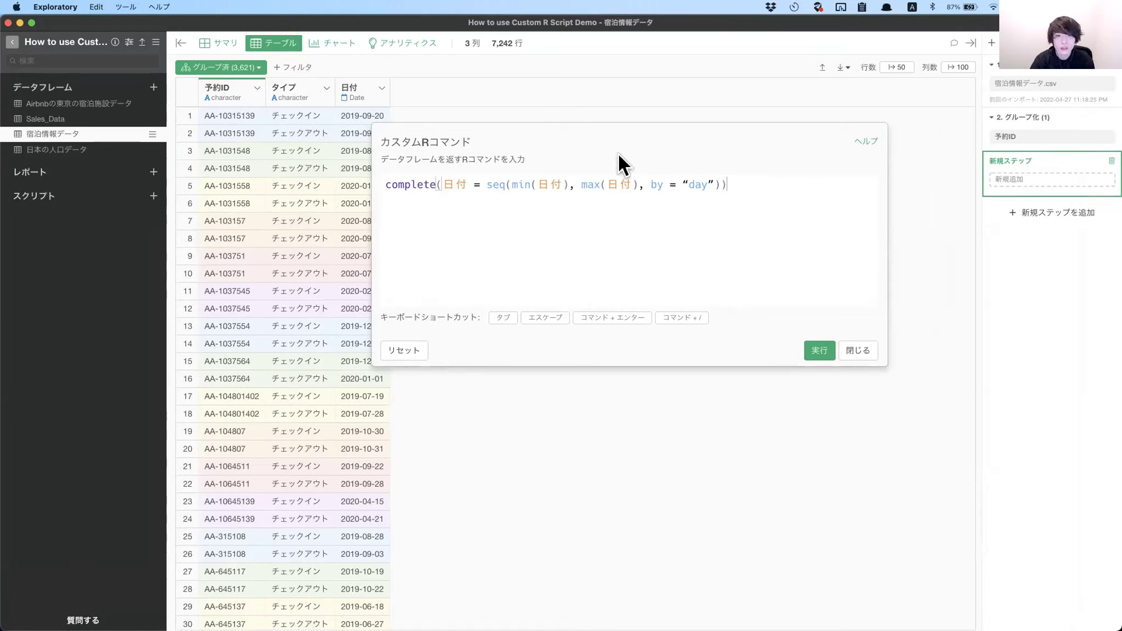
pyautogui.moveTo(438, 140); pyautogui.dragTo(482, 128)
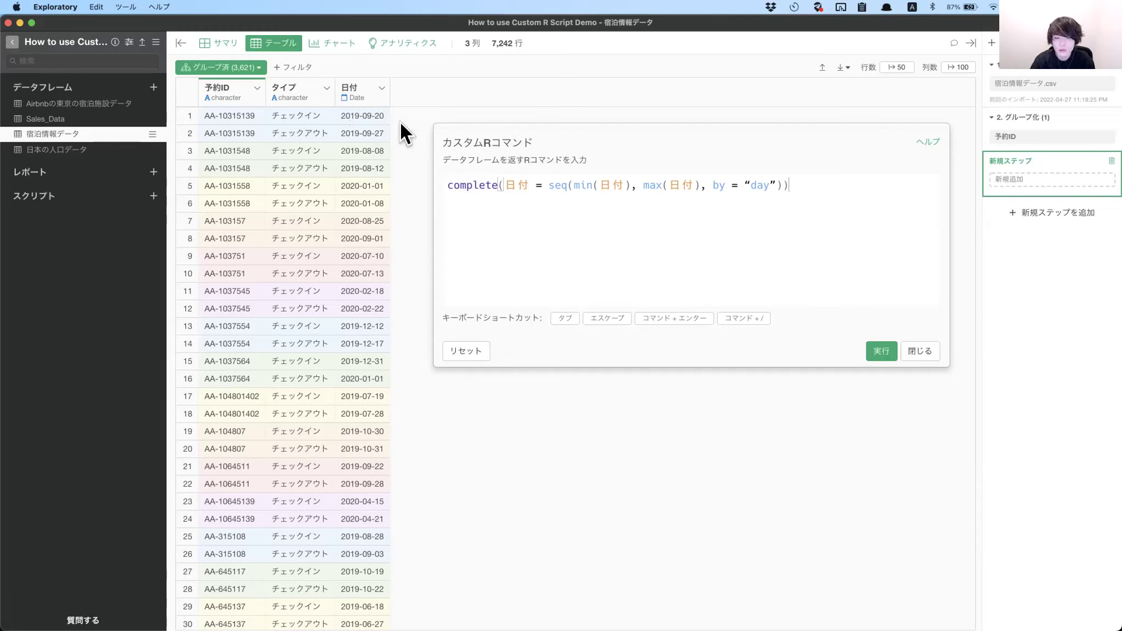
pyautogui.click(882, 354)
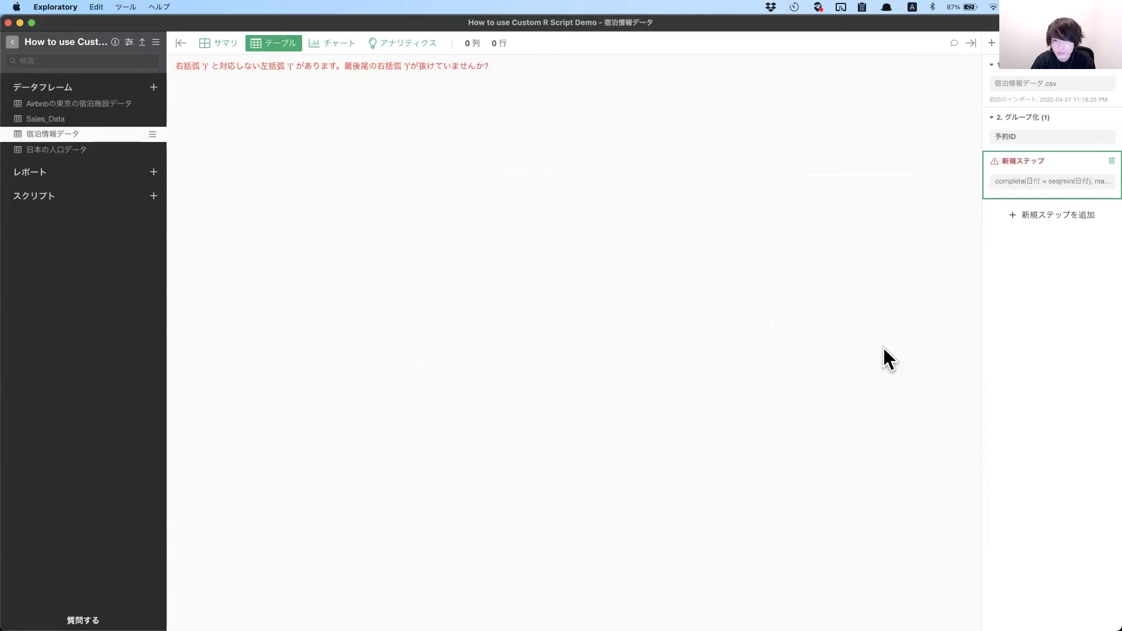
# Replace the curly quotes around day with straight quotes in the custom R command and rerun it
pyautogui.click(998, 183)
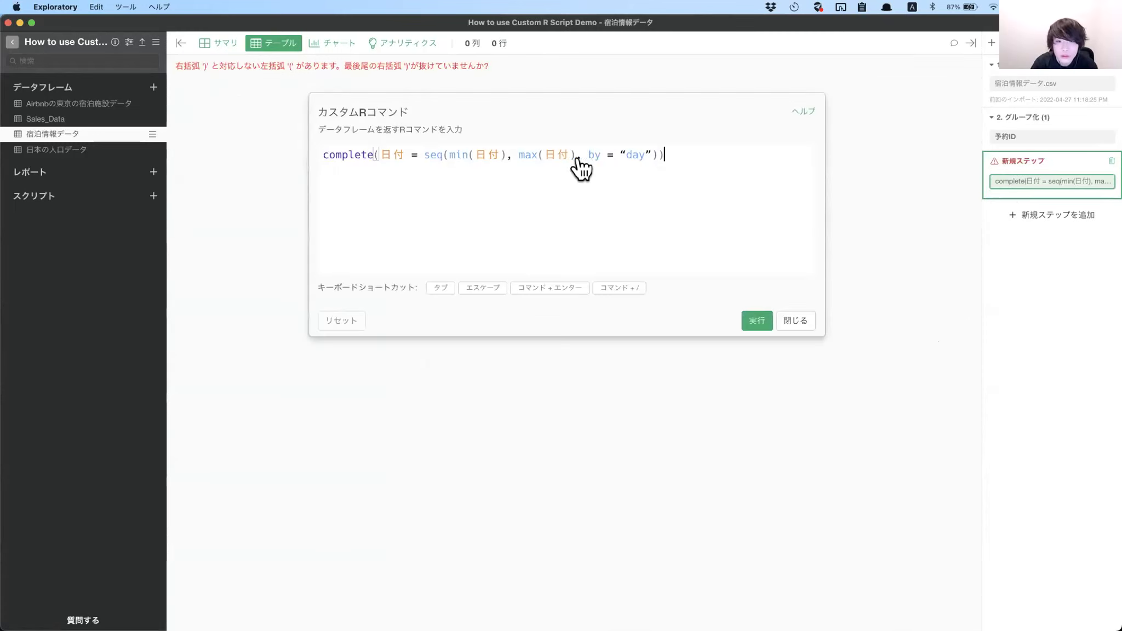
pyautogui.click(626, 154)
pyautogui.press('BackSpace')
pyautogui.write('"')
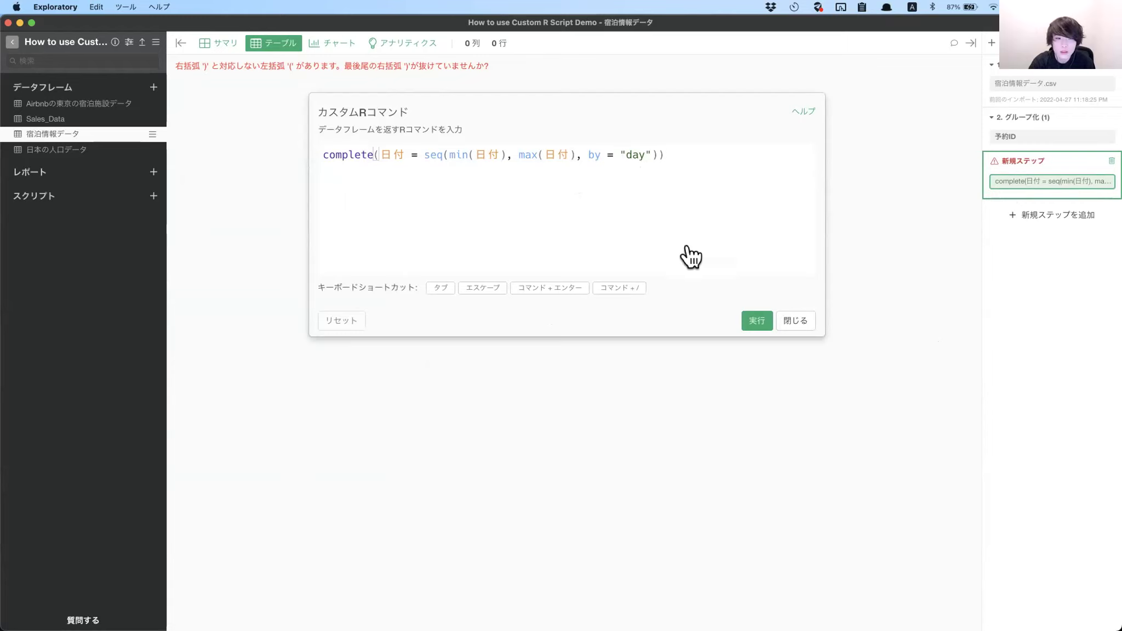
pyautogui.click(627, 153)
pyautogui.click(652, 155)
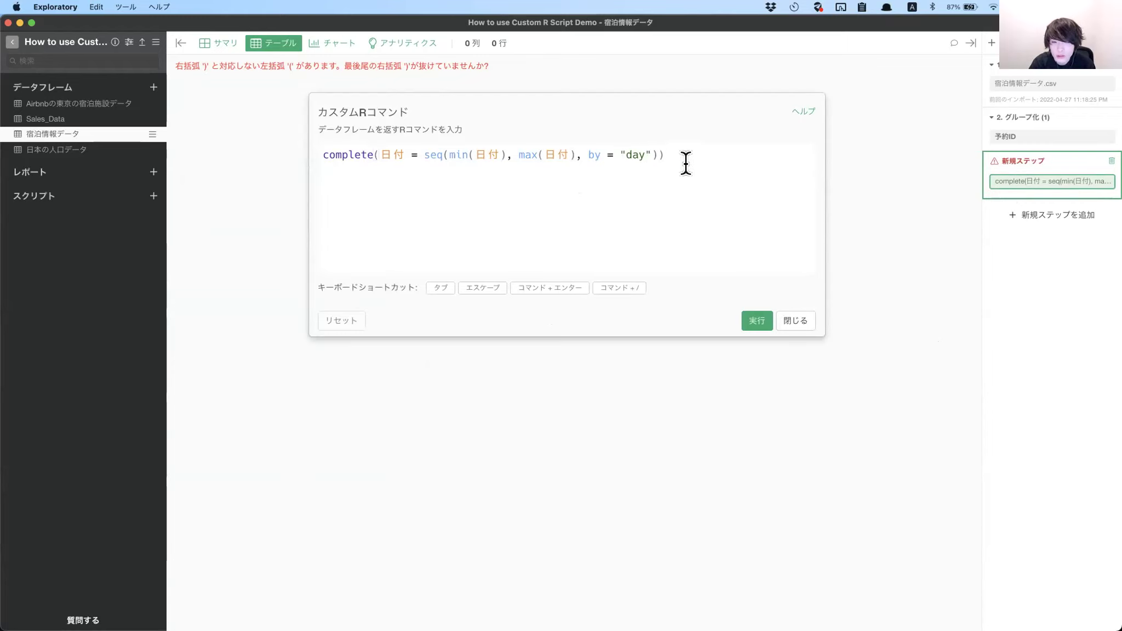
pyautogui.click(755, 321)
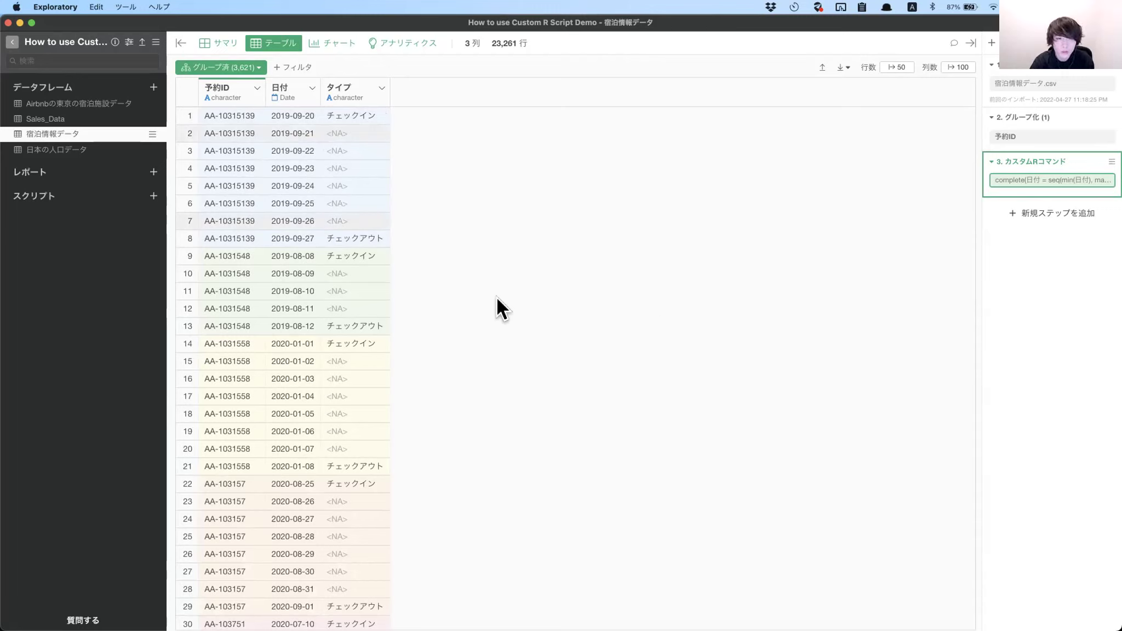
# Show the 日付 line chart of row counts and move its pin to the カスタムRコマンド step
pyautogui.click(330, 38)
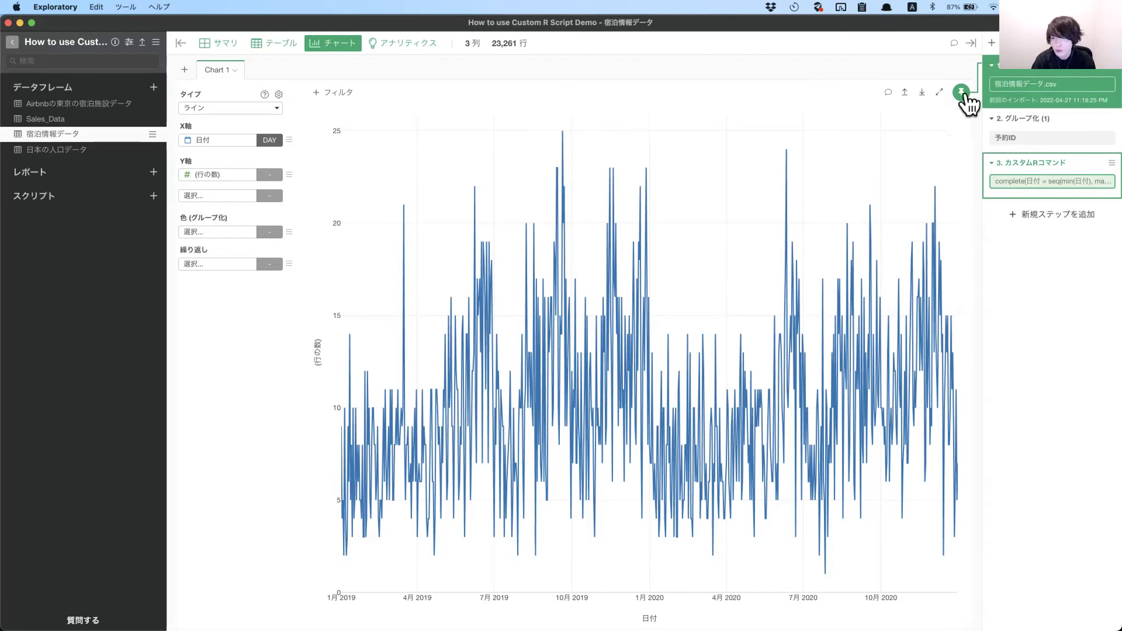
pyautogui.moveTo(1032, 184)
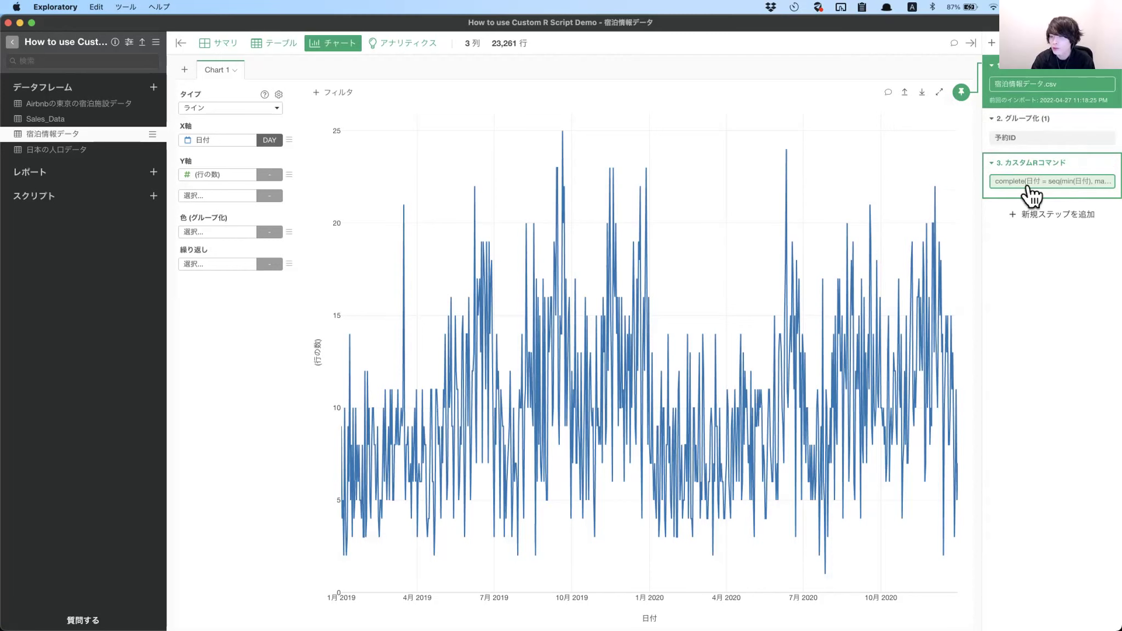
pyautogui.click(996, 172)
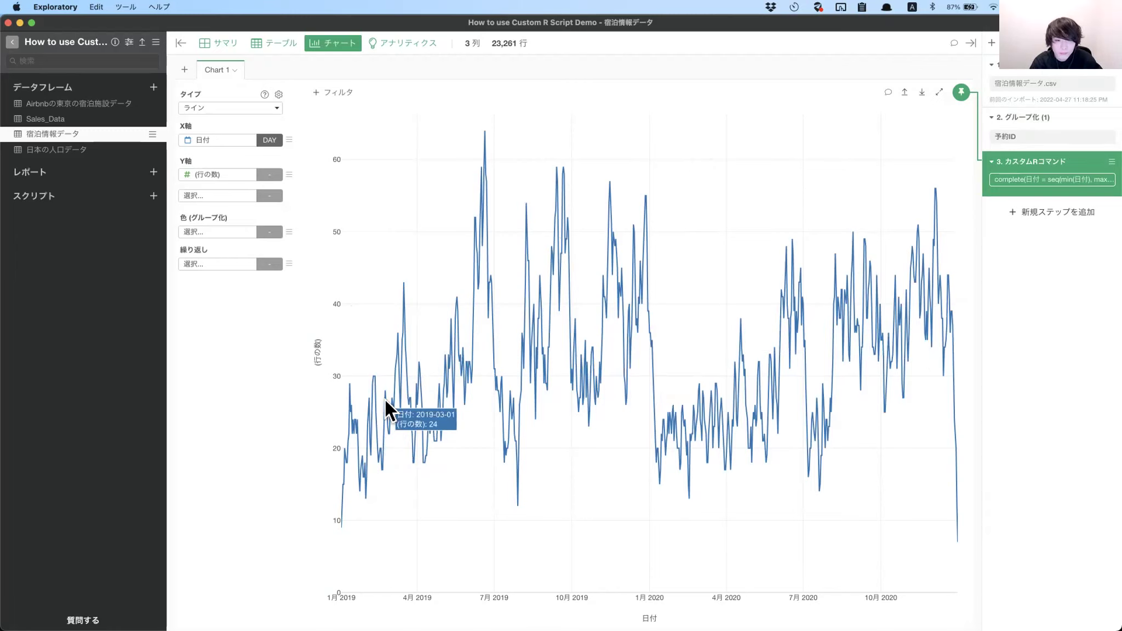
# Review the date-filled 宿泊情報データ table and the complete() code in its カスタムRコマンド step
pyautogui.click(278, 46)
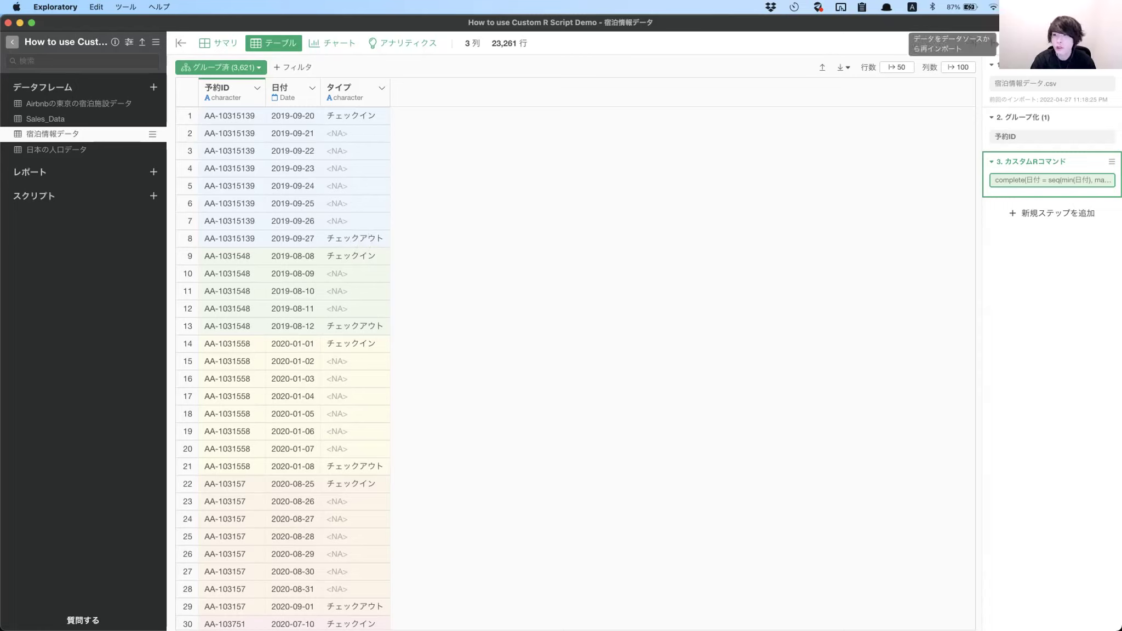
pyautogui.click(1046, 180)
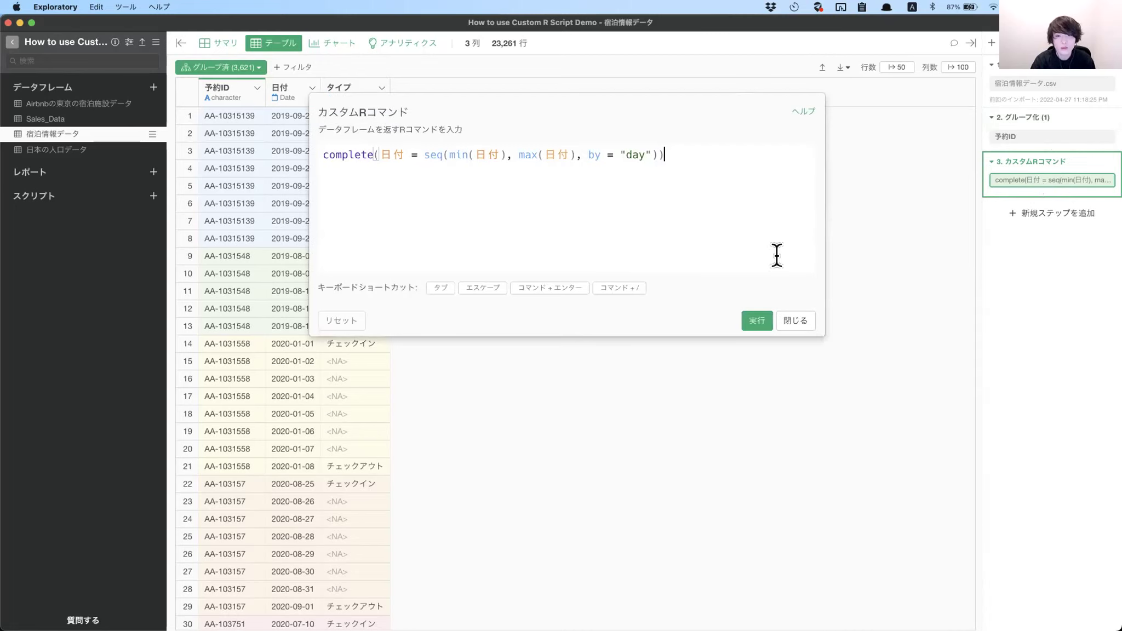
pyautogui.click(792, 321)
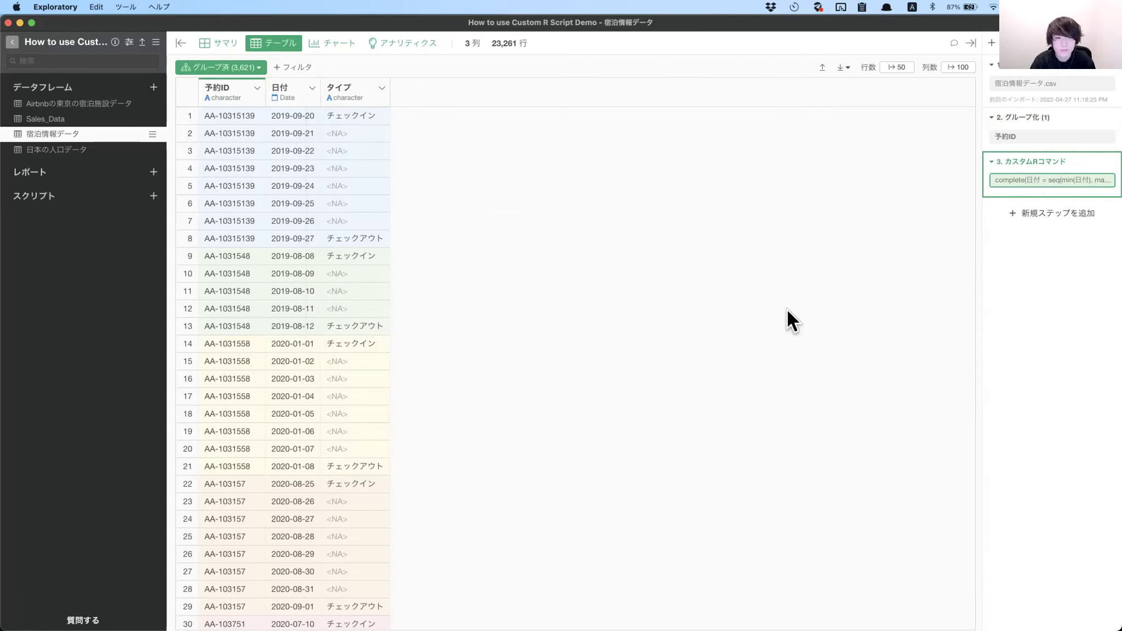
# Switch to the Keynote presentation and show slide 112 on visualizing the daily number of occupied rooms
pyautogui.hotkey('ctrl', 'Right')
pyautogui.scroll(-10, 19, 429)
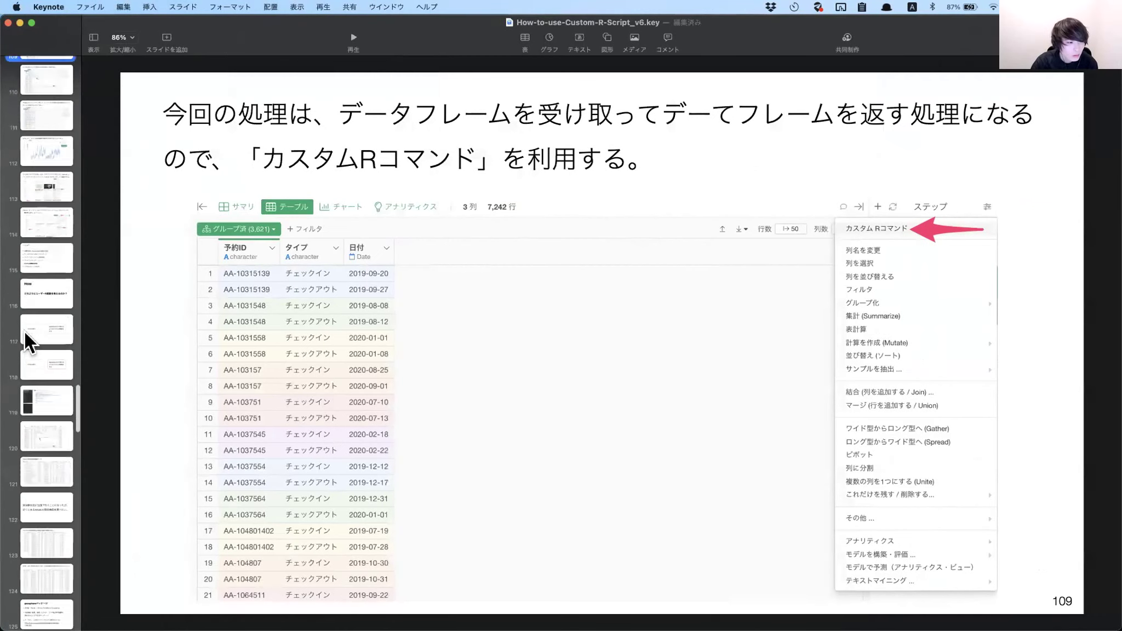
pyautogui.click(40, 212)
pyautogui.press('Up')
pyautogui.press('Up')
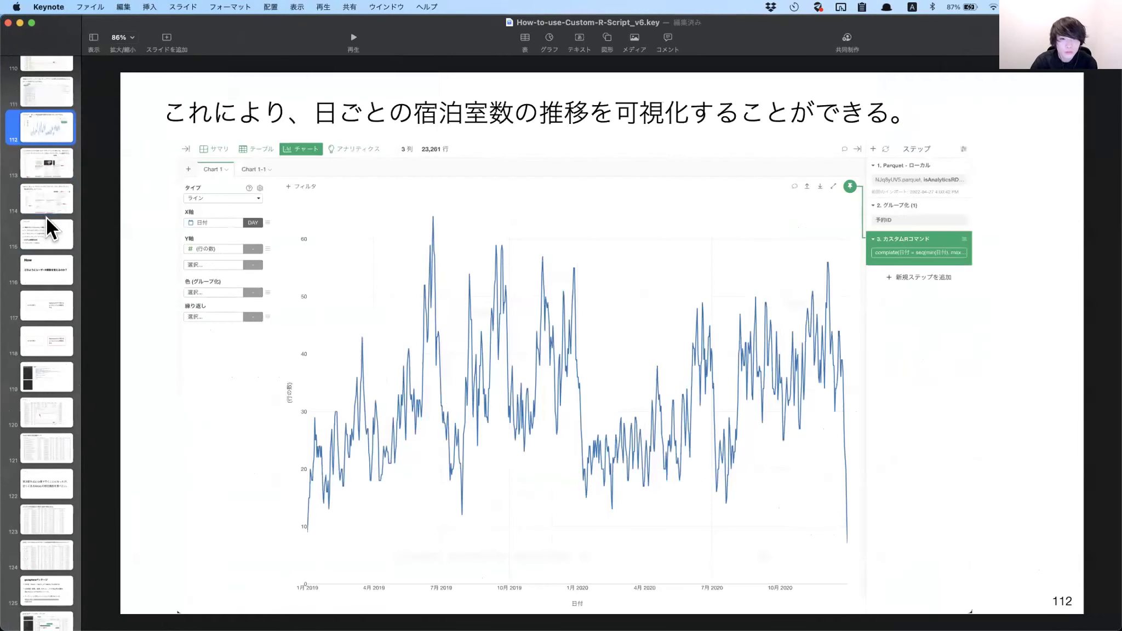
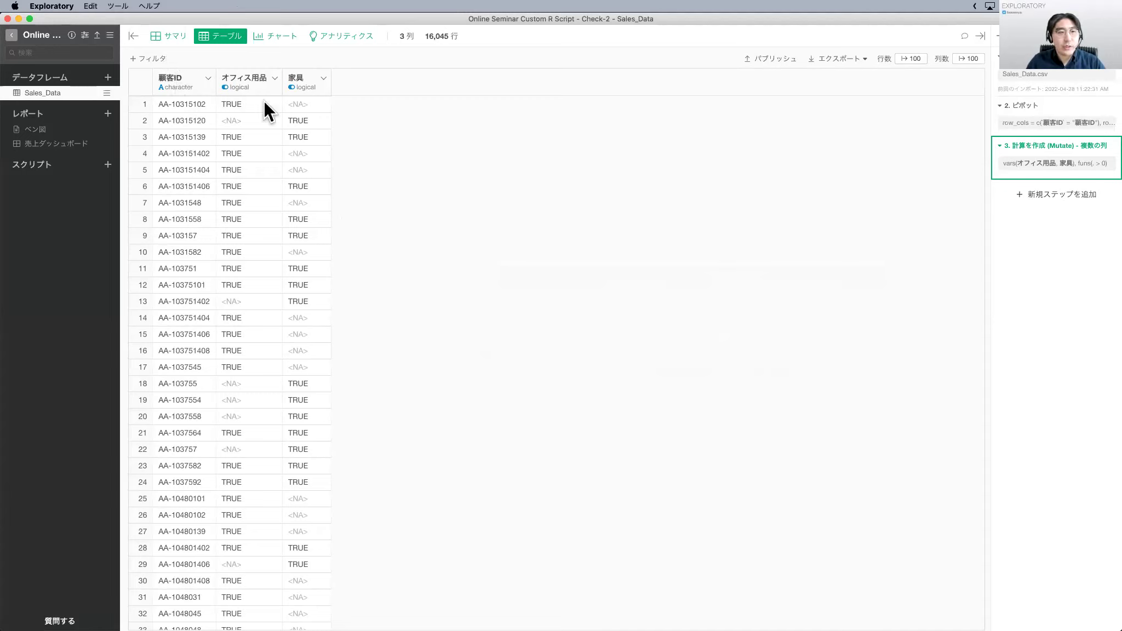
# Start a 集計 (Summarize) step on Sales_Data from the 顧客ID column and clear its grouping column
pyautogui.click(249, 76)
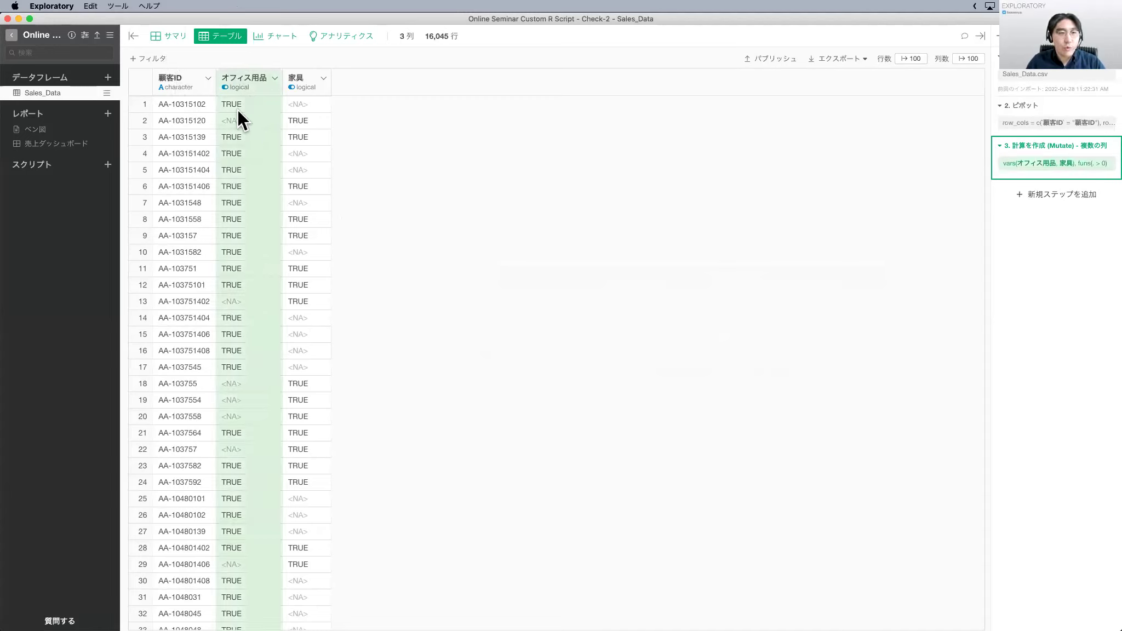
pyautogui.click(304, 85)
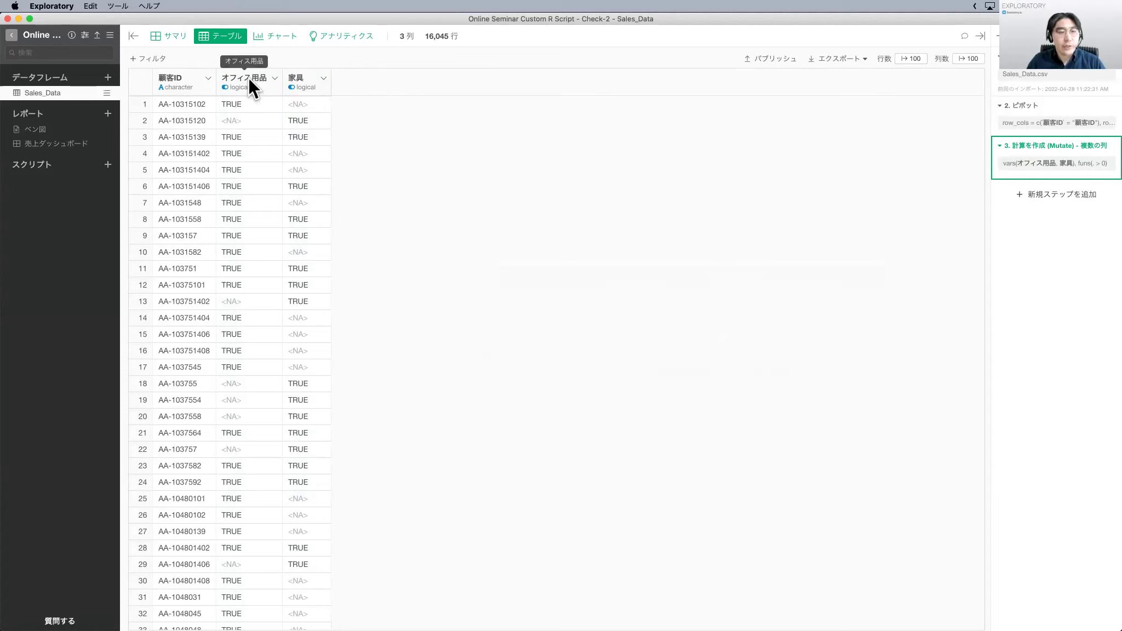
pyautogui.click(208, 78)
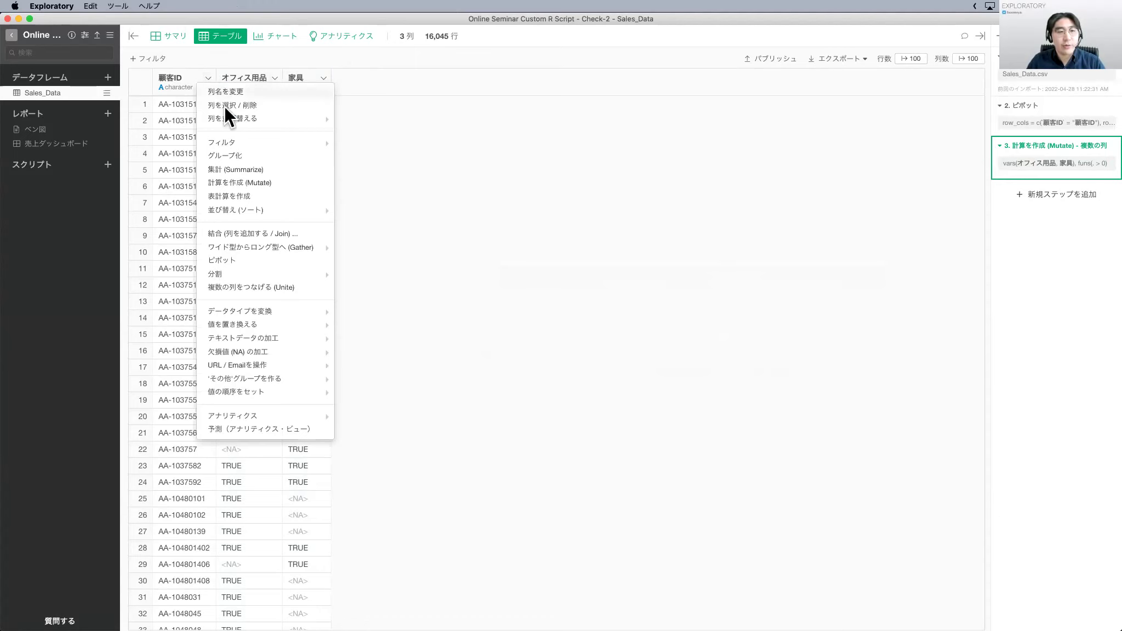
pyautogui.click(233, 169)
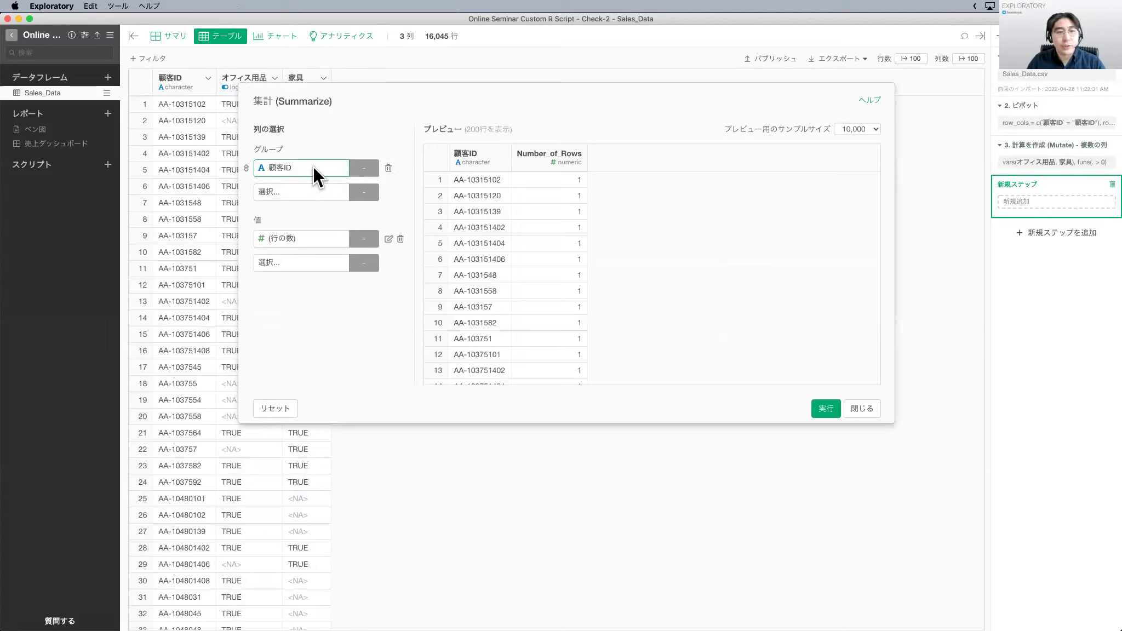
pyautogui.click(313, 166)
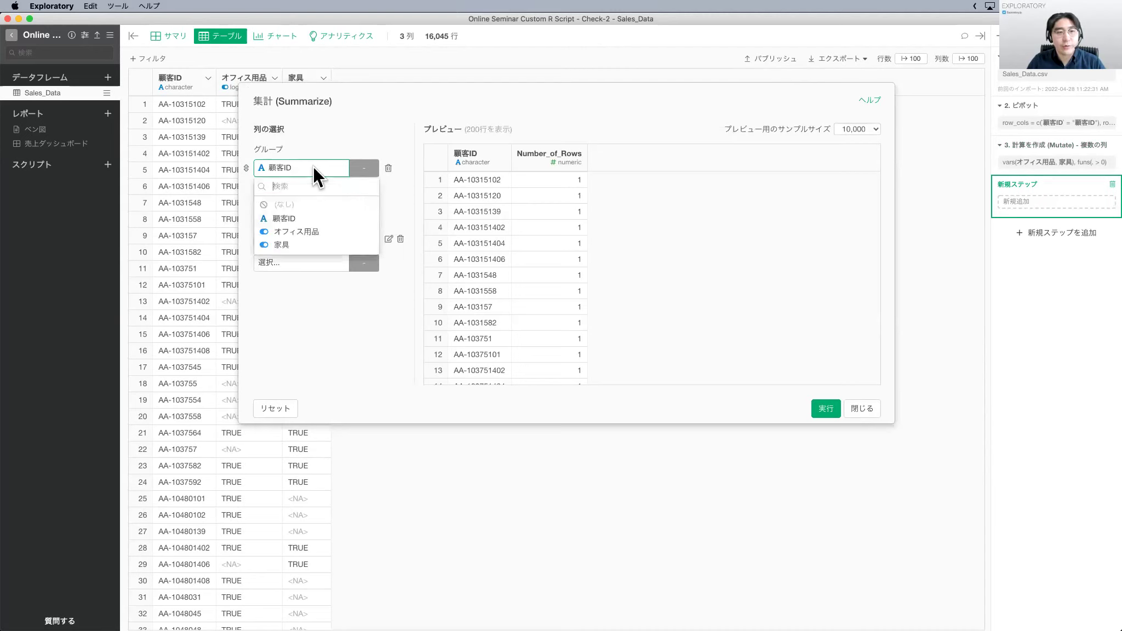
pyautogui.click(306, 200)
pyautogui.moveTo(383, 94); pyautogui.dragTo(422, 121)
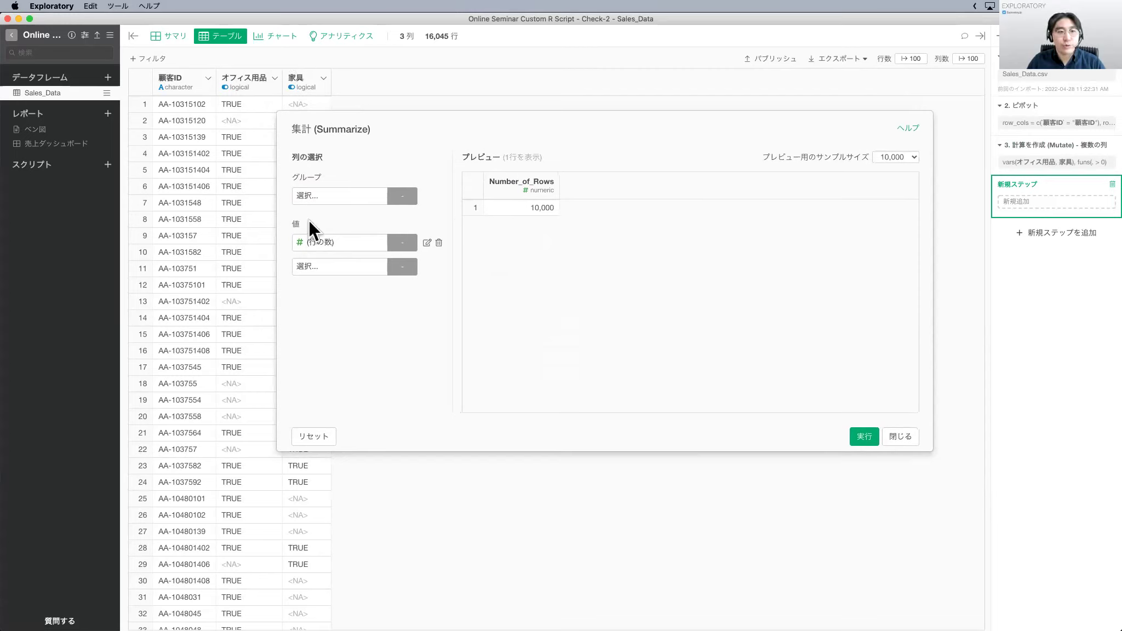
# Set the summary value to オフィス用品, aggregated as TRUEの数
pyautogui.click(315, 240)
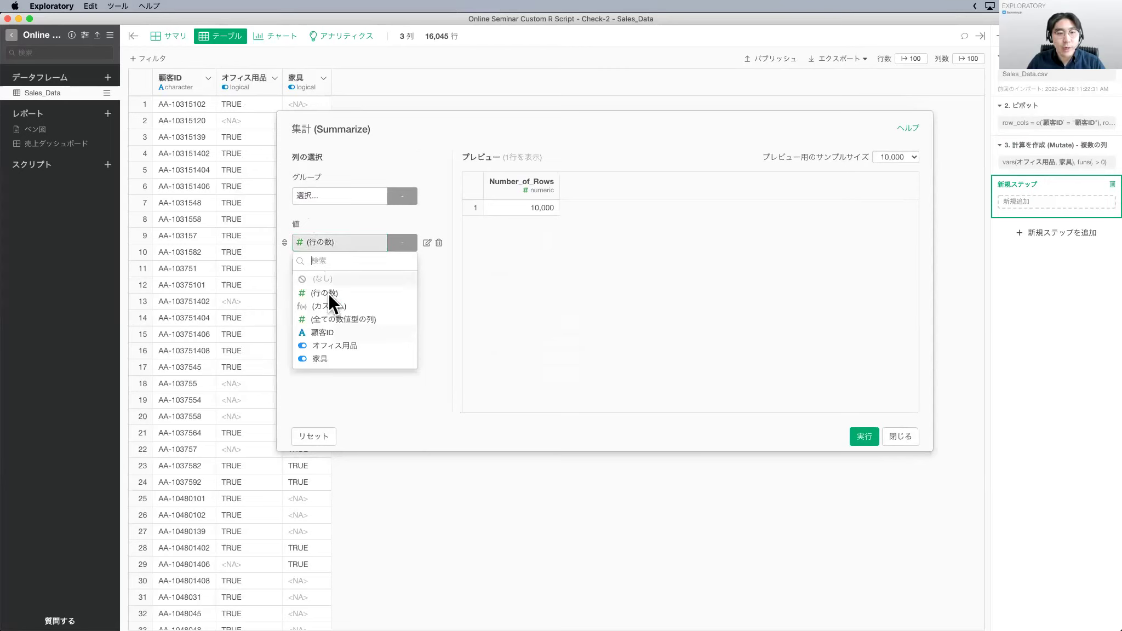
pyautogui.click(332, 345)
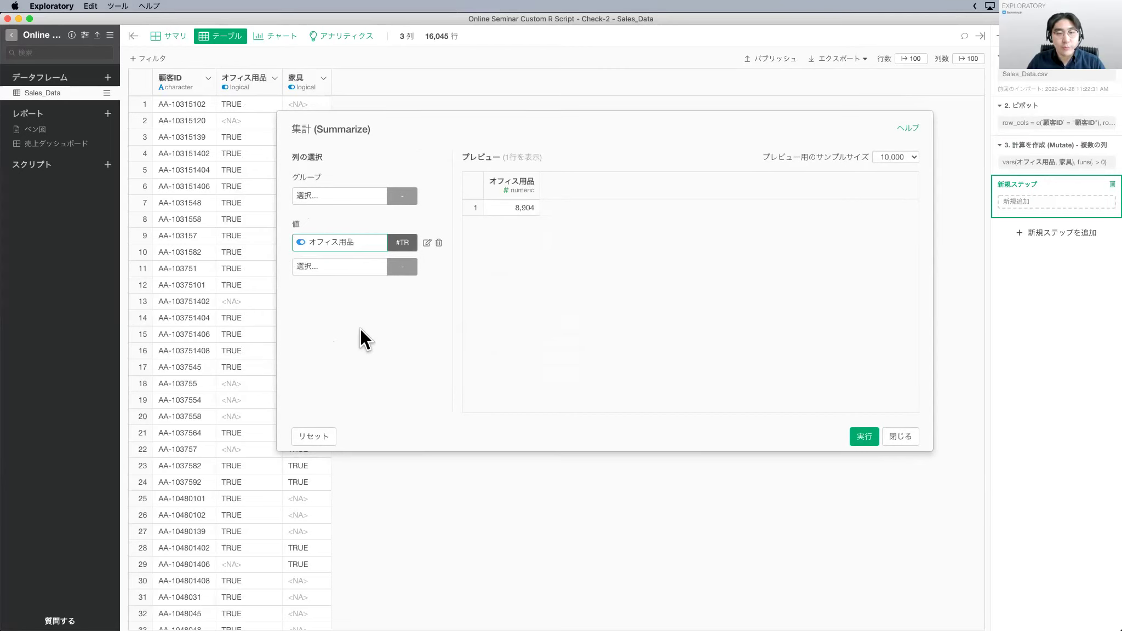
pyautogui.click(398, 242)
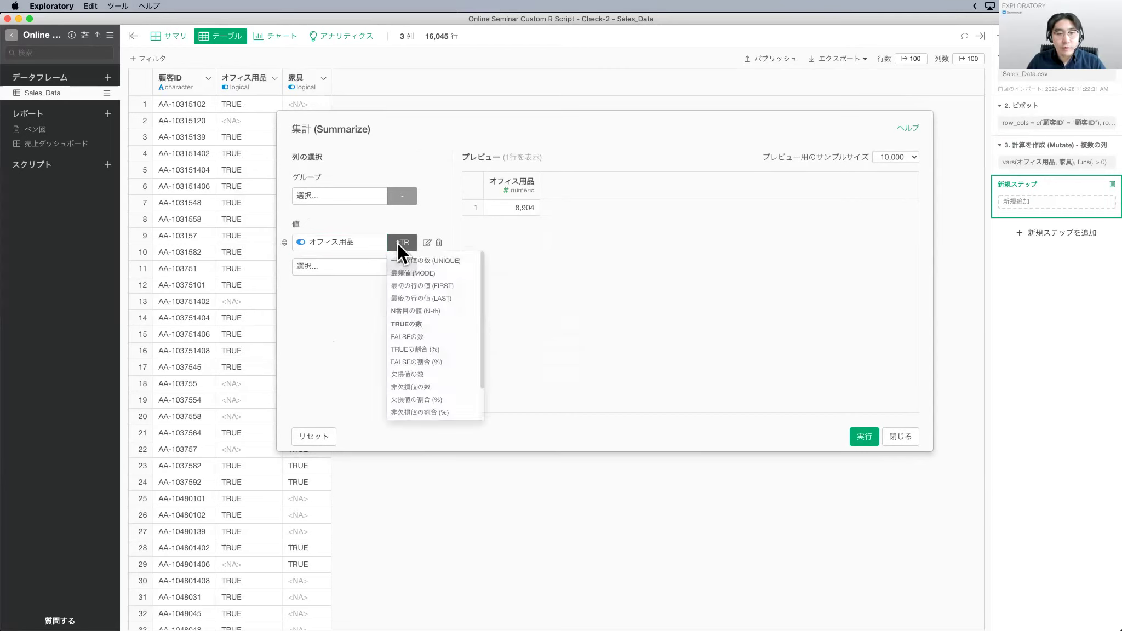
pyautogui.click(555, 261)
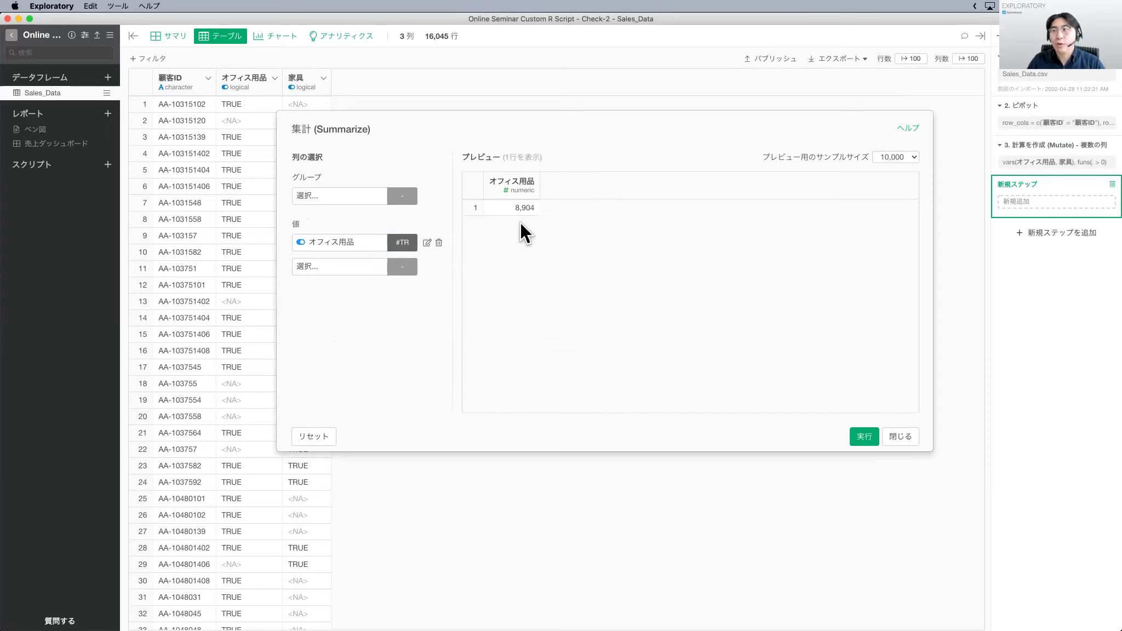
# Name the オフィス用品 summary column オフィス用品の顧客数
pyautogui.click(426, 242)
pyautogui.click(594, 185)
pyautogui.write('のこｋｙ')
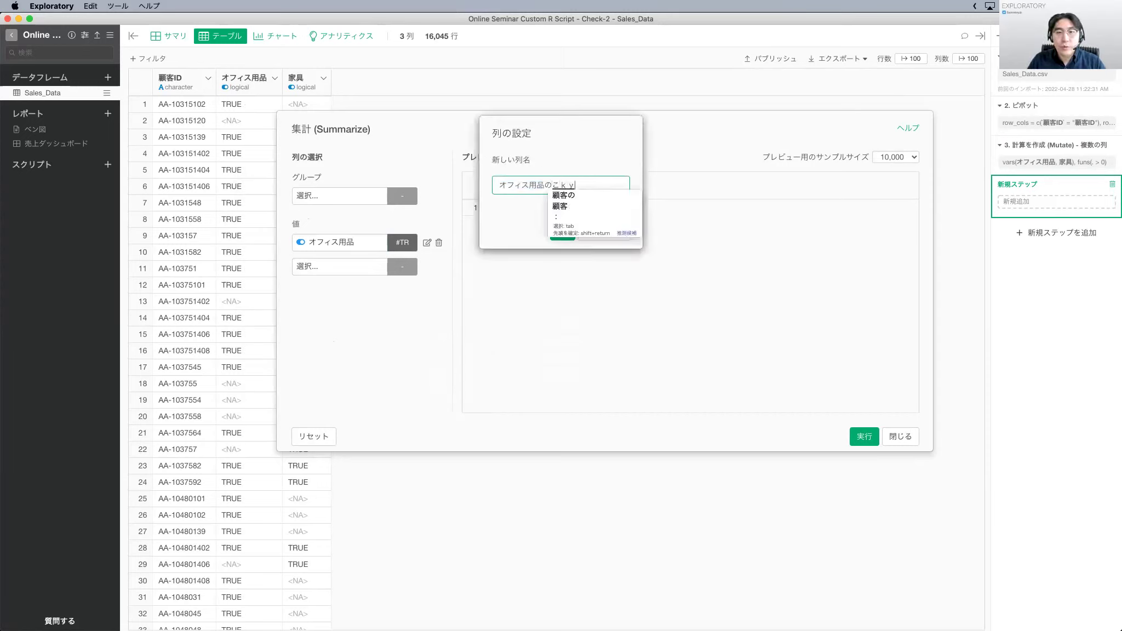
pyautogui.press('Tab')
pyautogui.write('数')
pyautogui.press('Return')
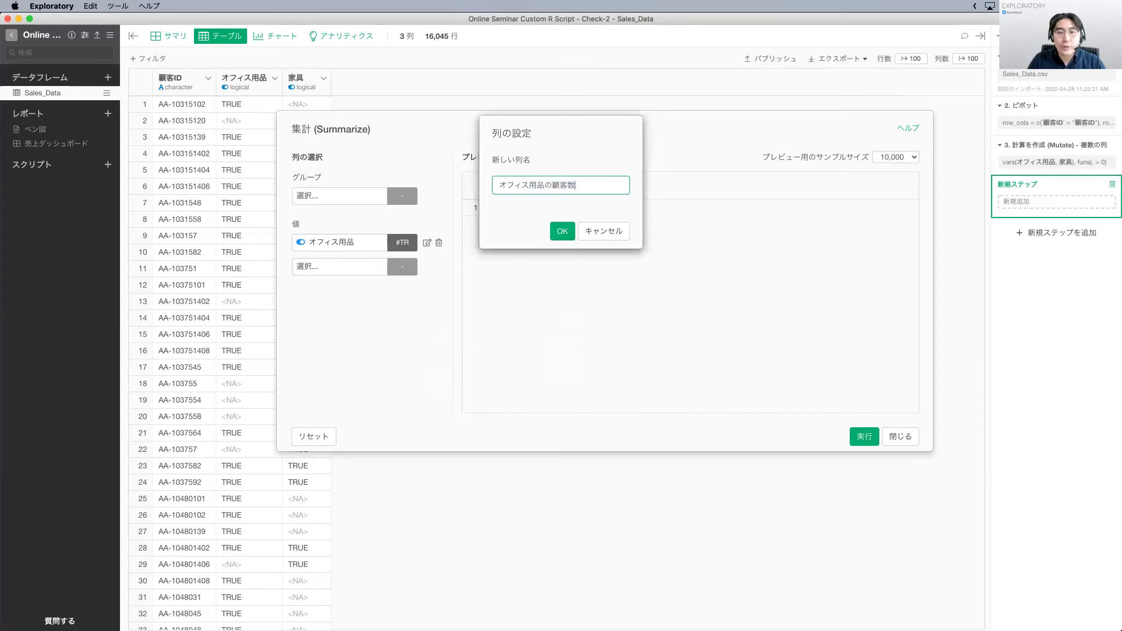
pyautogui.click(564, 232)
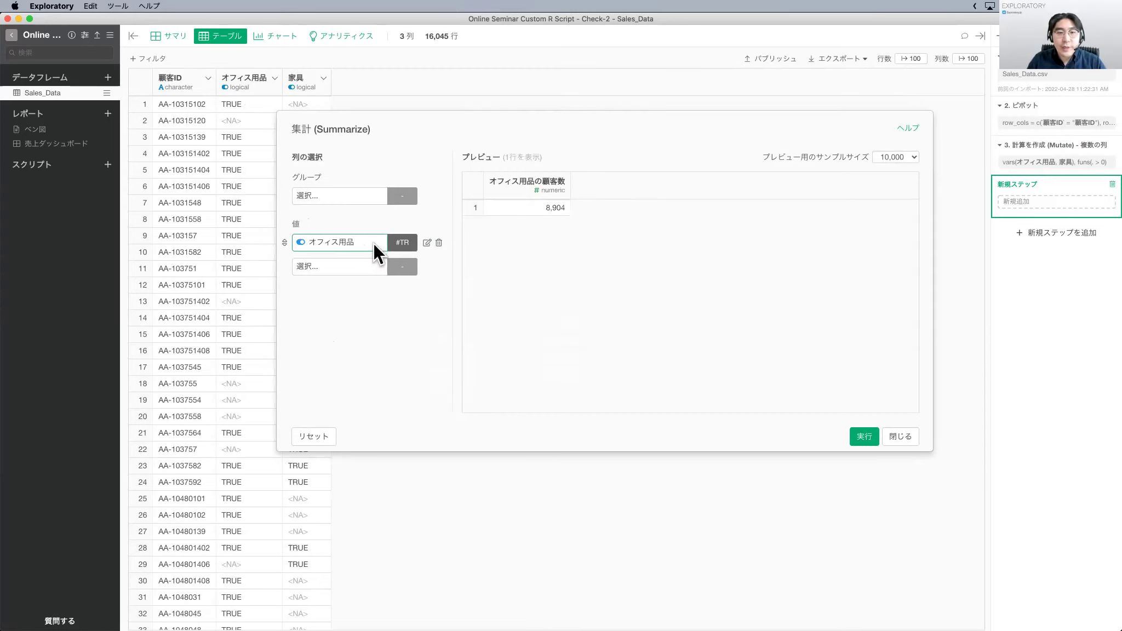
# Add 家具 as a second summary value, aggregated as TRUEの数
pyautogui.click(336, 266)
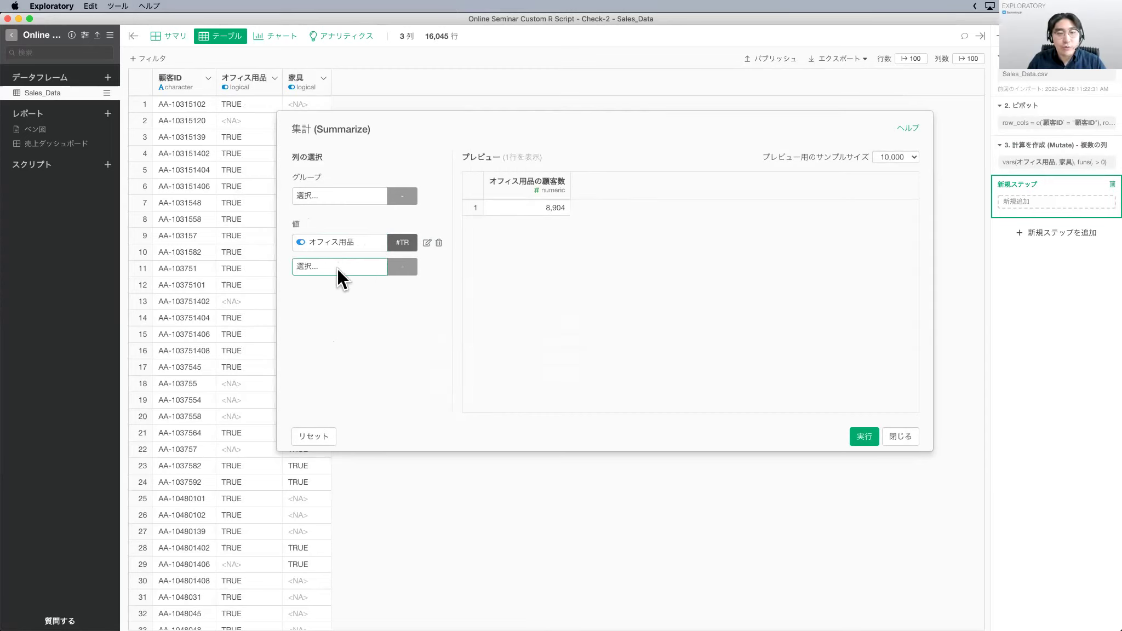
pyautogui.click(336, 268)
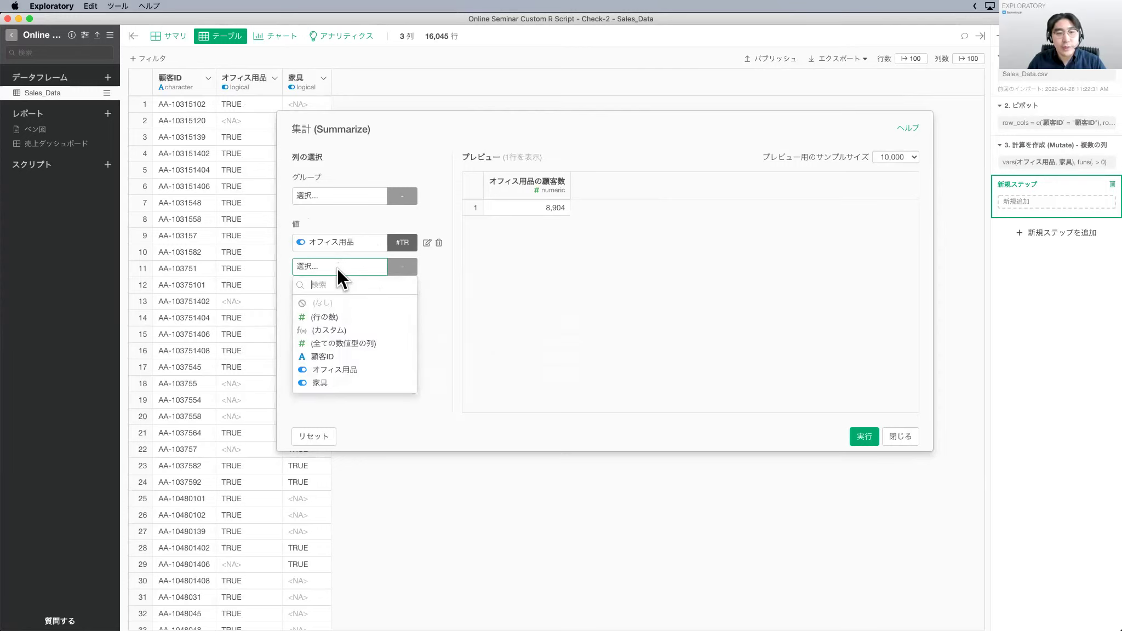
pyautogui.click(342, 383)
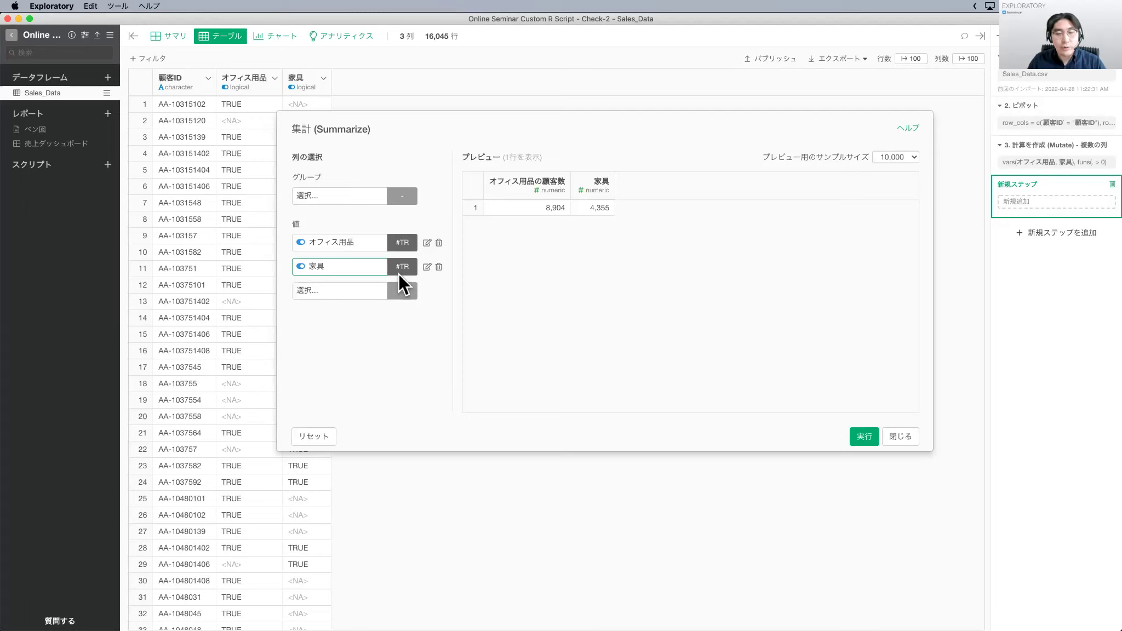
# Name the 家具 summary column 家具の顧客数
pyautogui.click(426, 266)
pyautogui.click(561, 185)
pyautogui.moveTo(559, 113); pyautogui.dragTo(527, 273)
pyautogui.click(529, 284)
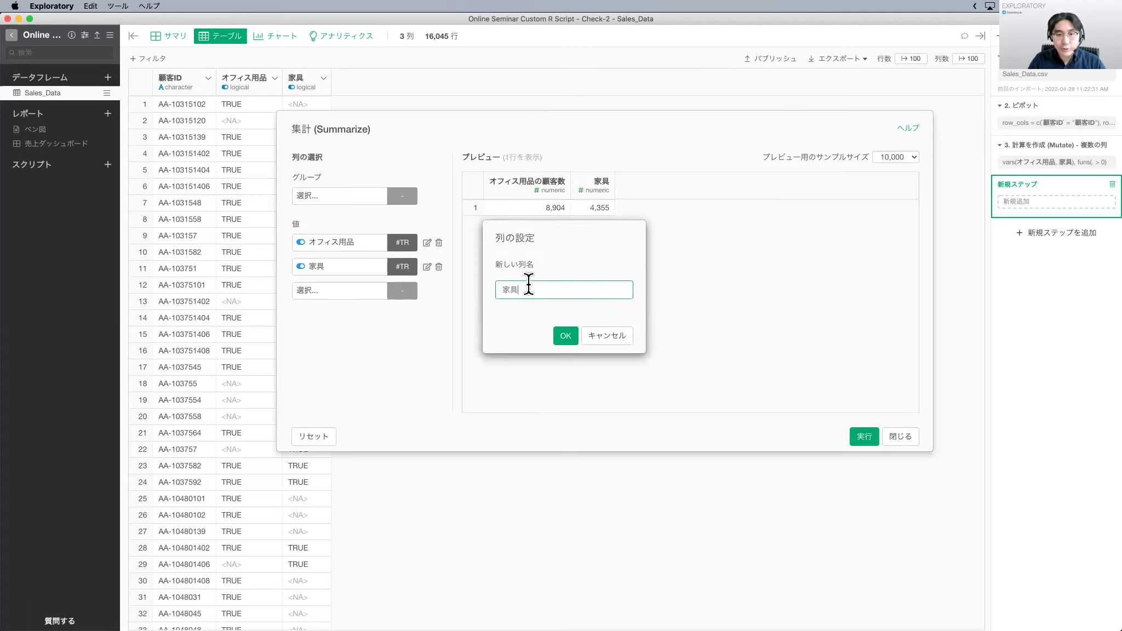
pyautogui.write('のこ')
pyautogui.write('k')
pyautogui.press('BackSpace')
pyautogui.write('k')
pyautogui.press('BackSpace')
pyautogui.write('きゃくすう')
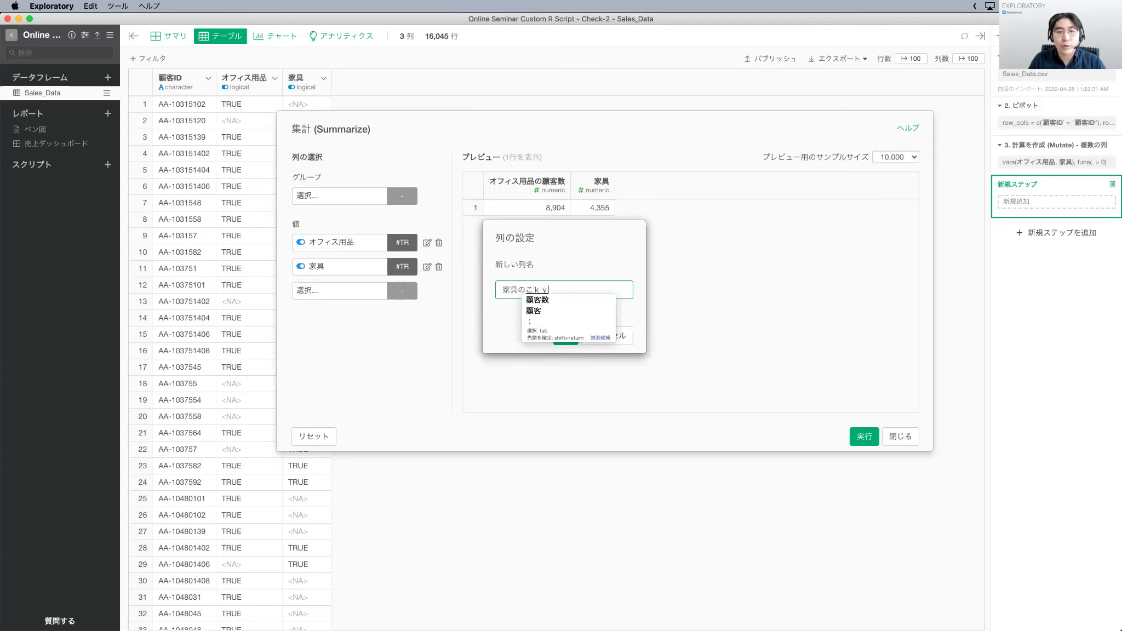
pyautogui.press('space')
pyautogui.press('Return')
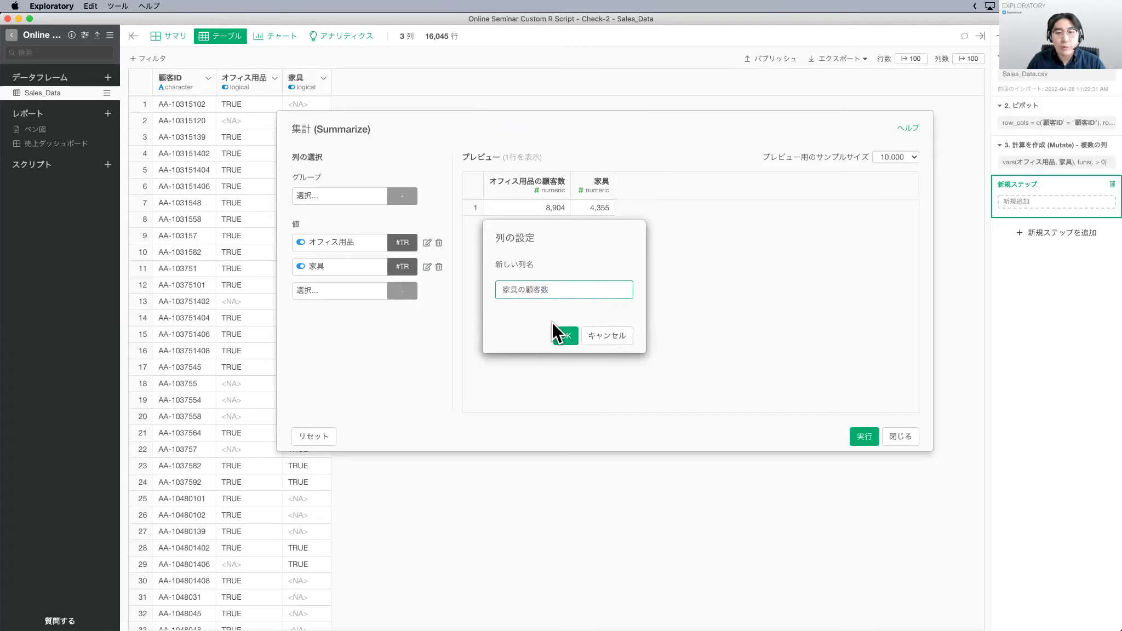
pyautogui.click(566, 336)
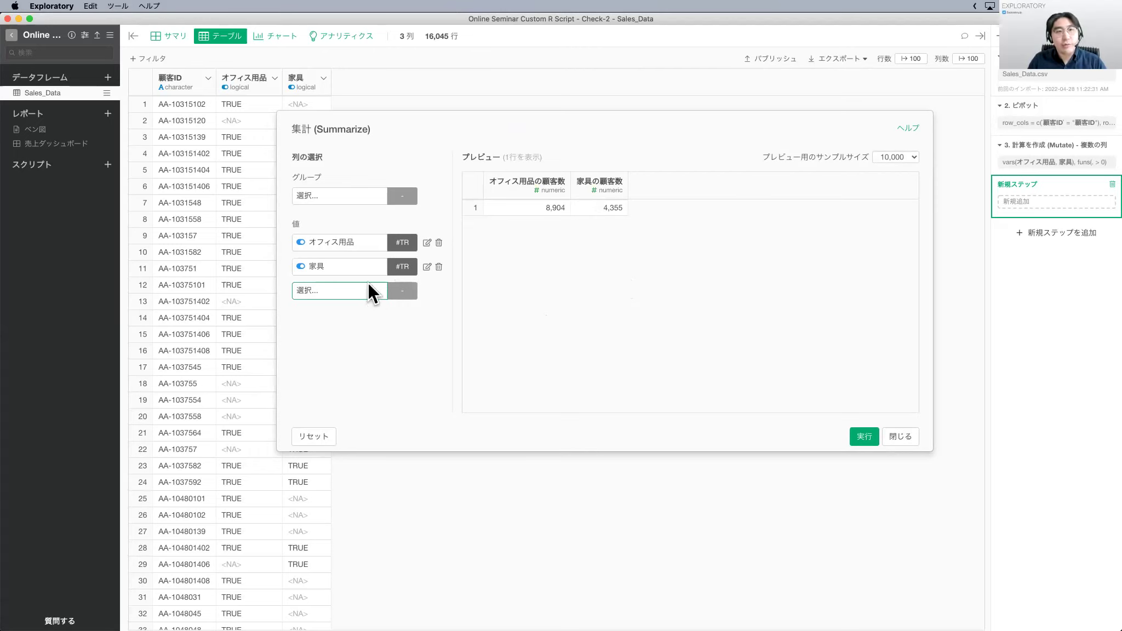
# Add (行の数) as a third summary value and set its aggregation to 条件付き値の数 (COUNT_IF)
pyautogui.moveTo(422, 116); pyautogui.dragTo(474, 112)
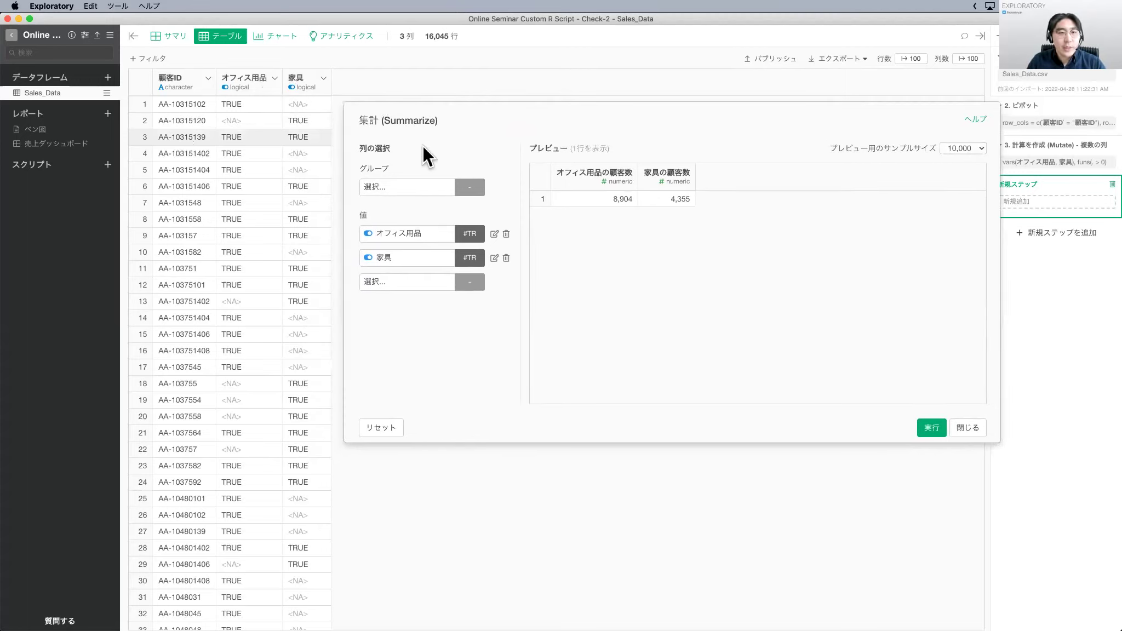
pyautogui.click(405, 283)
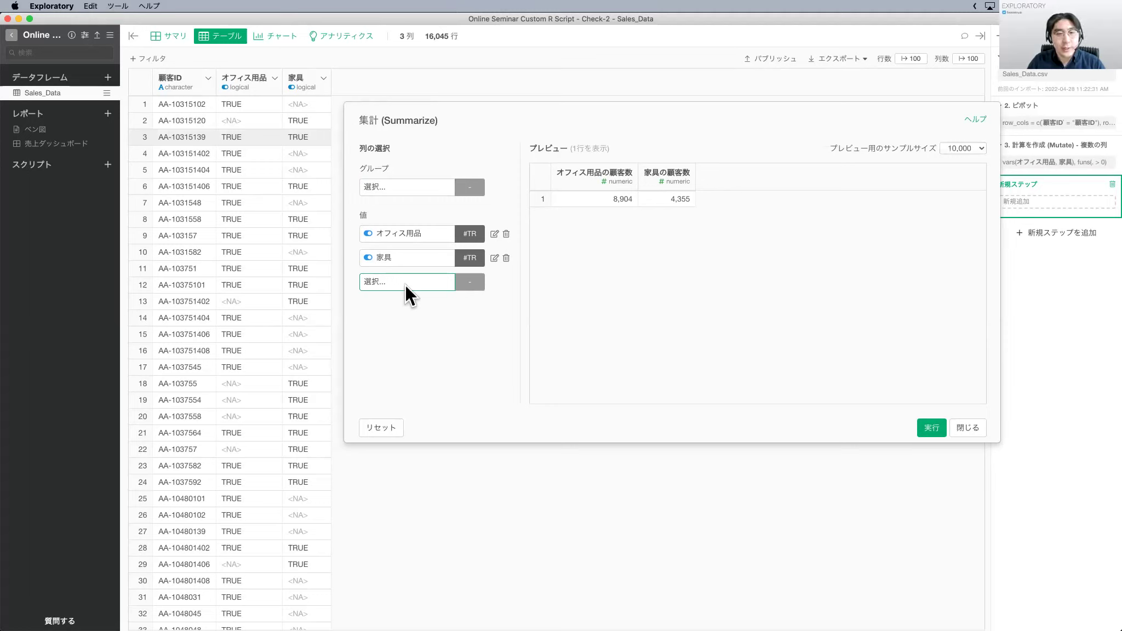
pyautogui.click(405, 282)
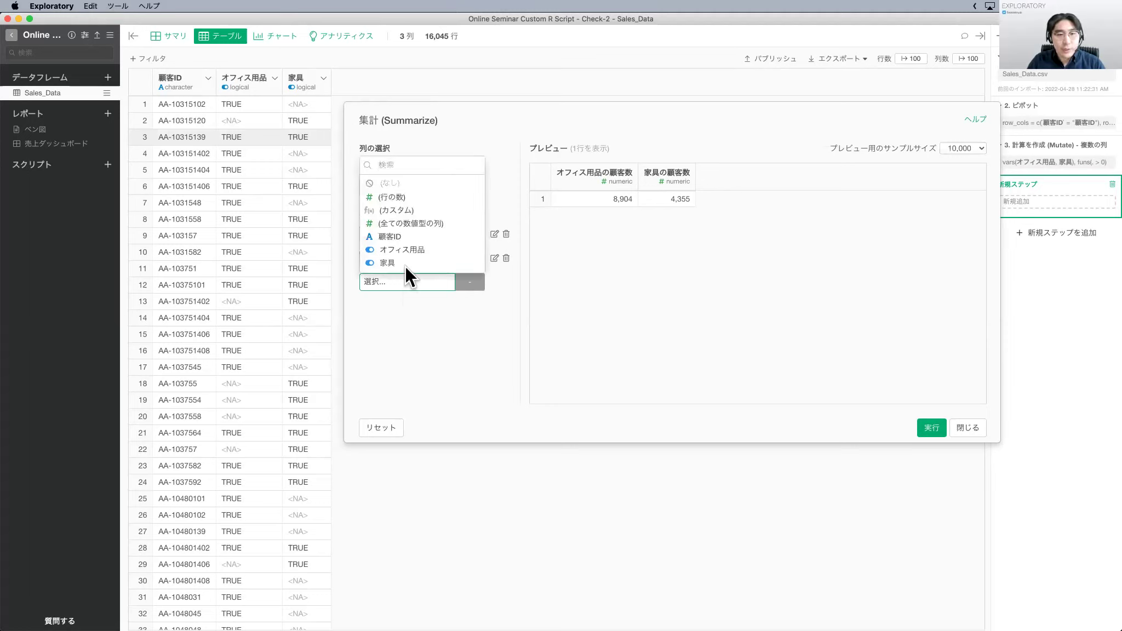
pyautogui.click(406, 197)
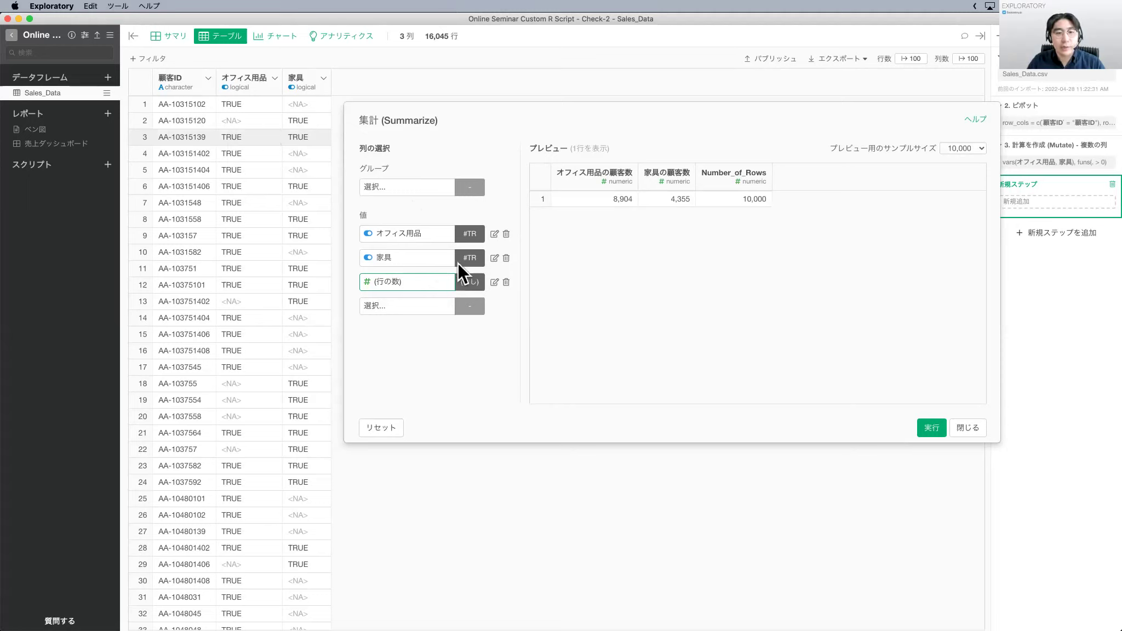
pyautogui.click(469, 282)
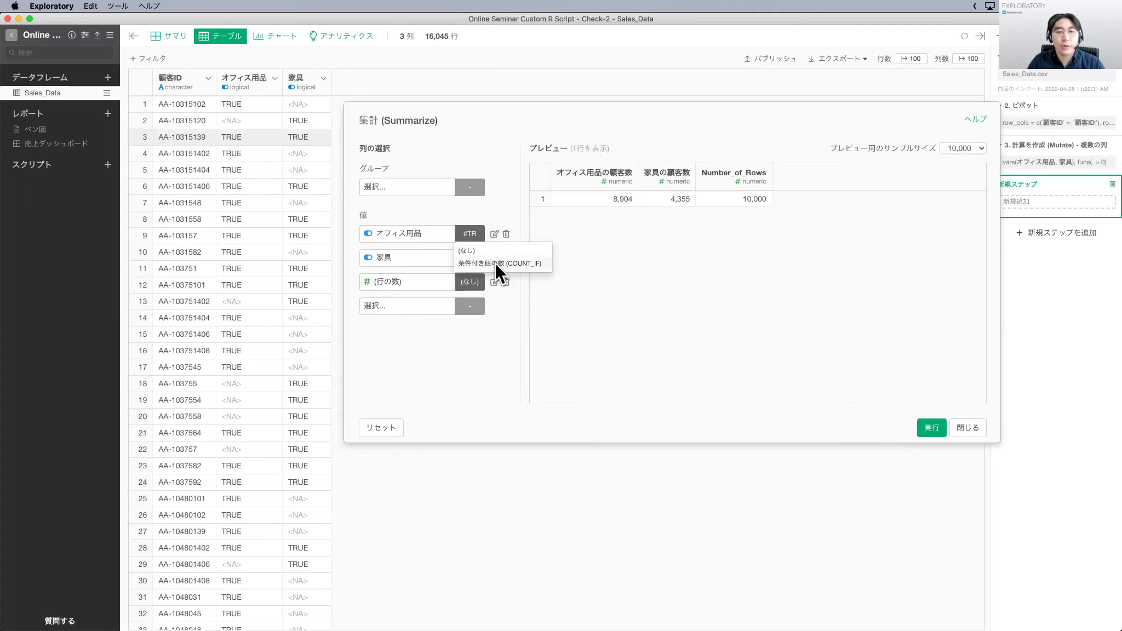
pyautogui.click(494, 262)
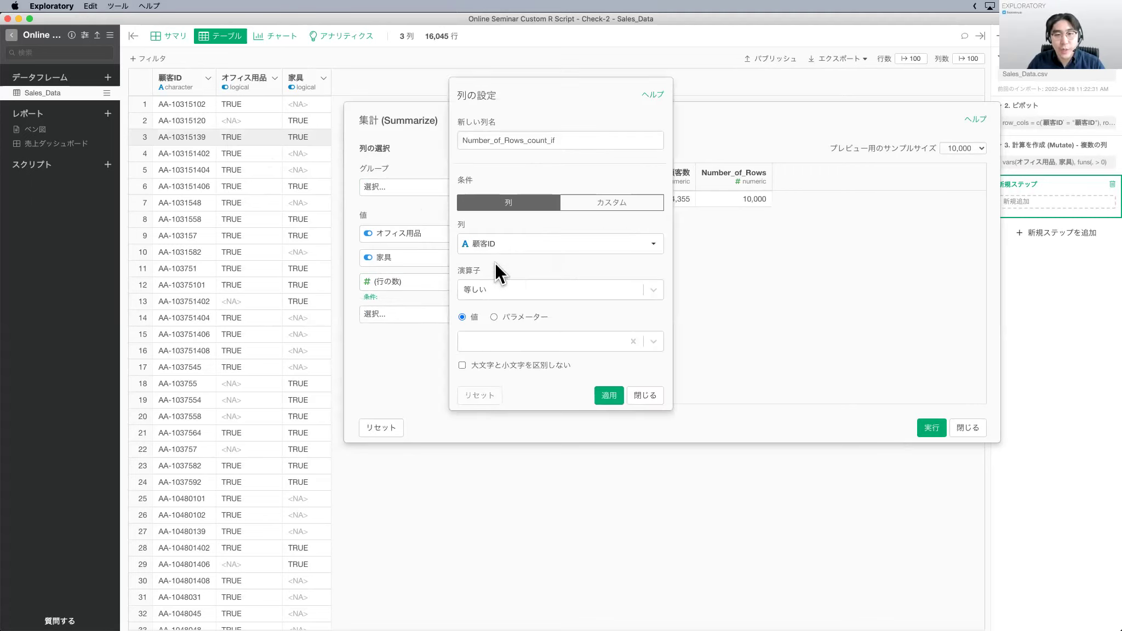
# Check which columns are available for the COUNT_IF condition
pyautogui.moveTo(616, 104); pyautogui.dragTo(641, 113)
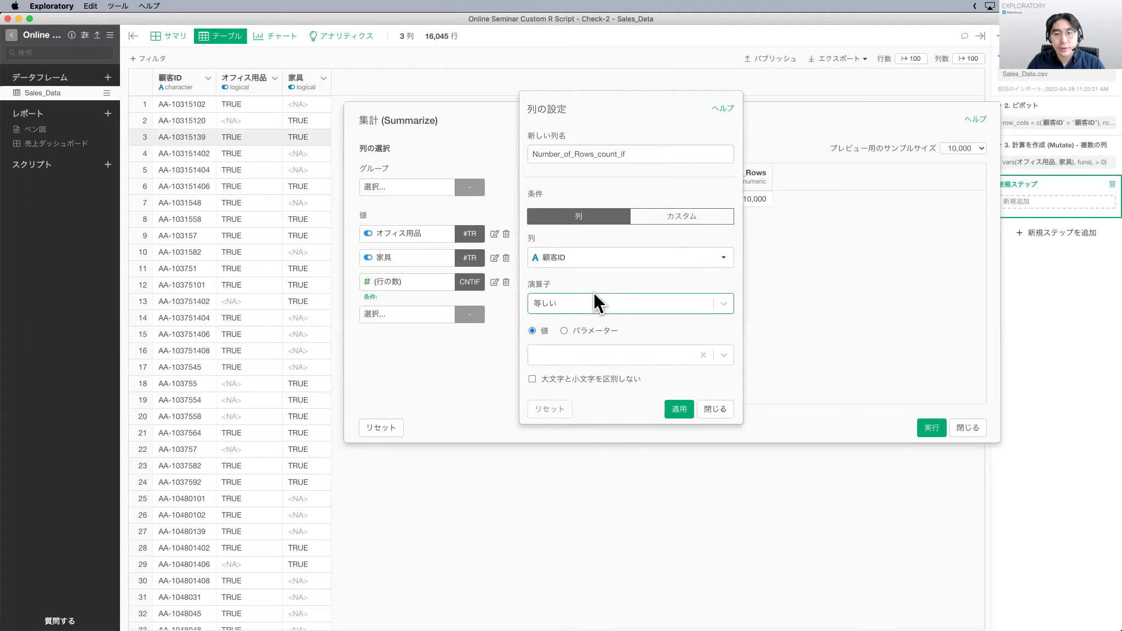
pyautogui.click(593, 260)
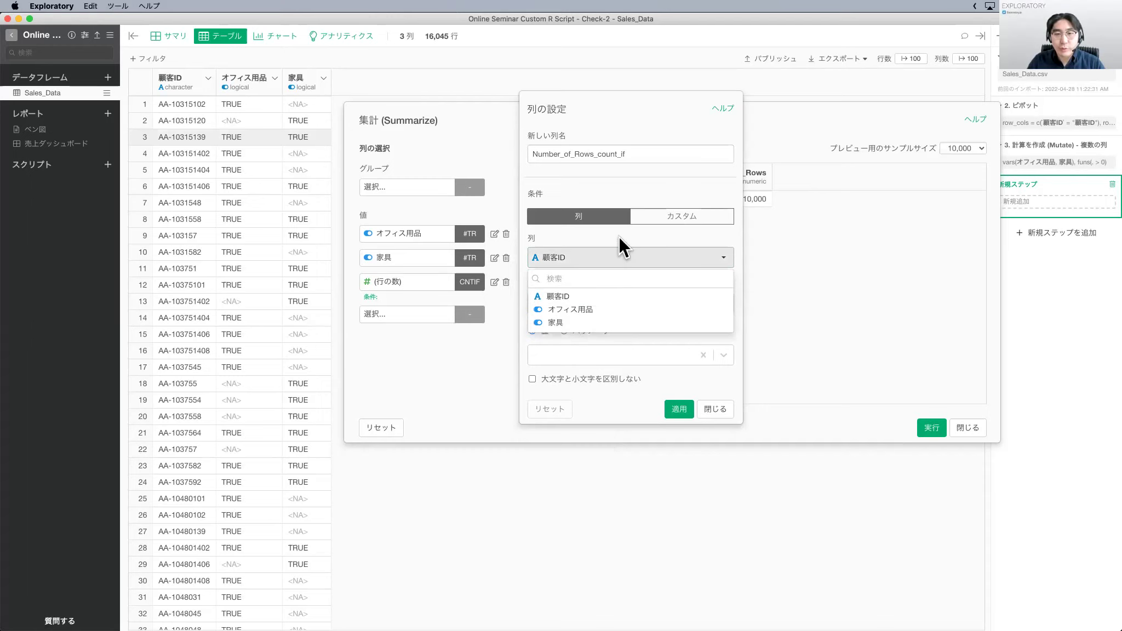
pyautogui.click(547, 343)
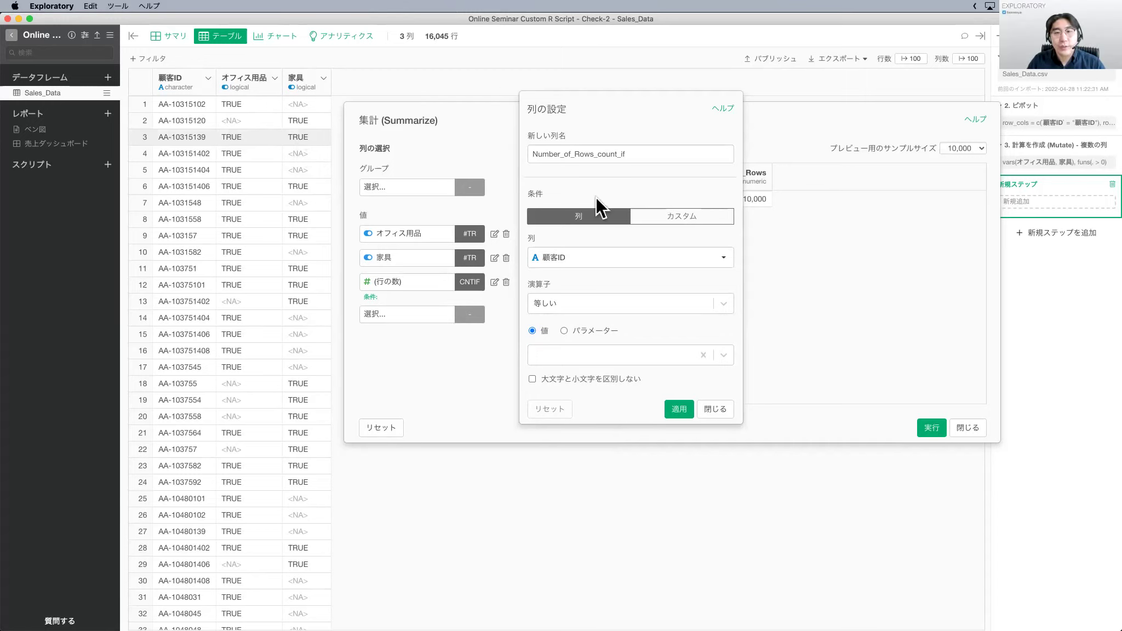
# Define the COUNT_IF condition as the custom expression オフィス用品 == 家具
pyautogui.click(668, 214)
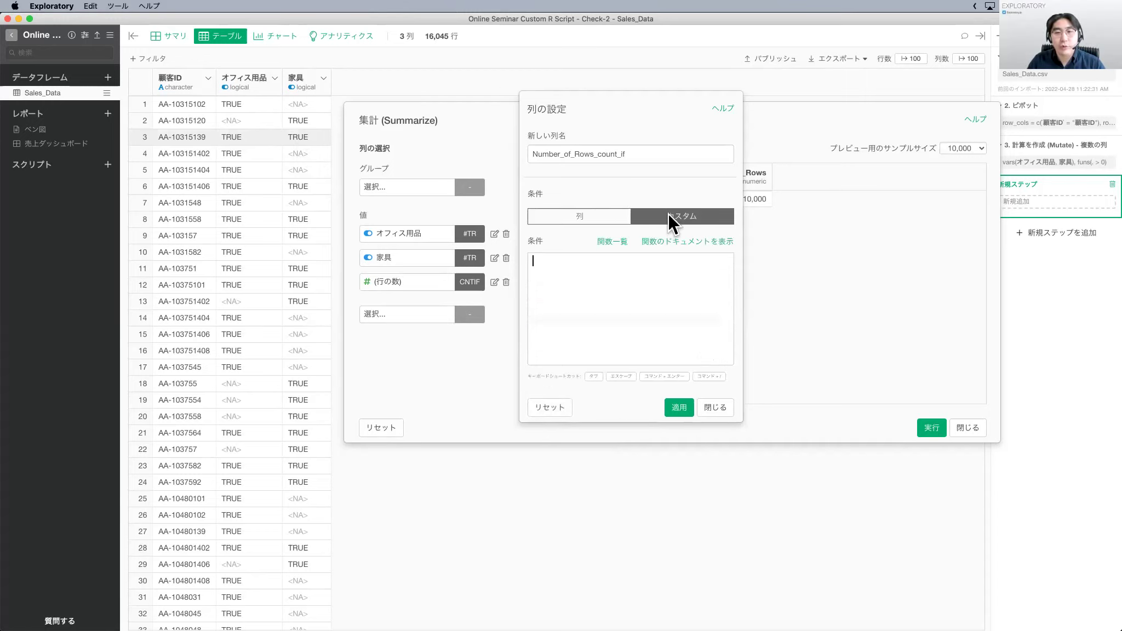
pyautogui.click(593, 319)
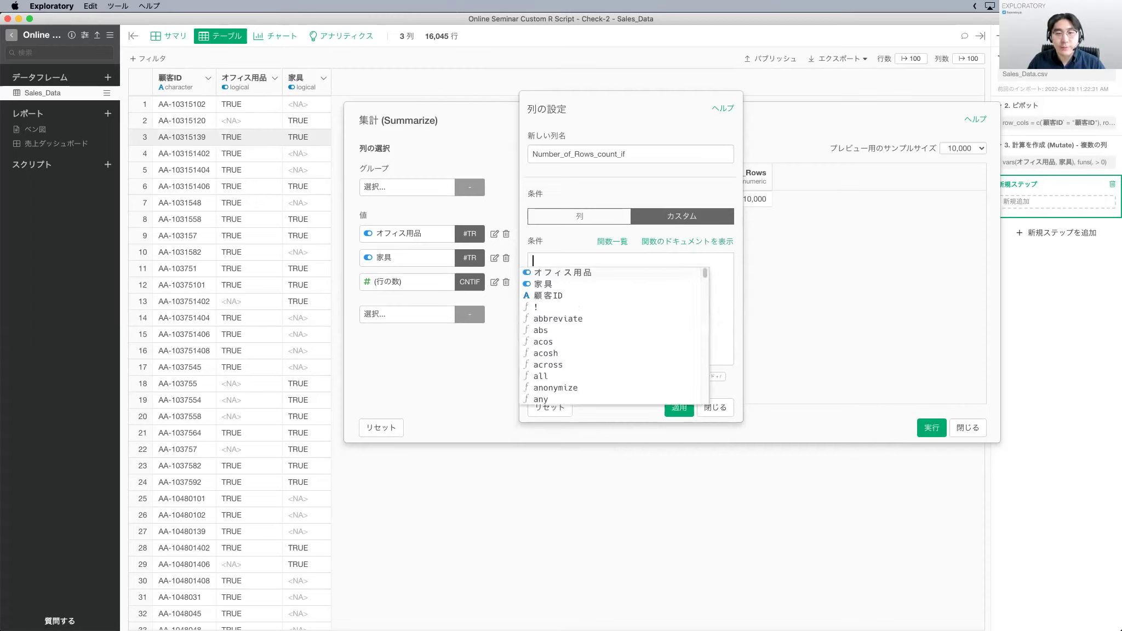
pyautogui.click(580, 273)
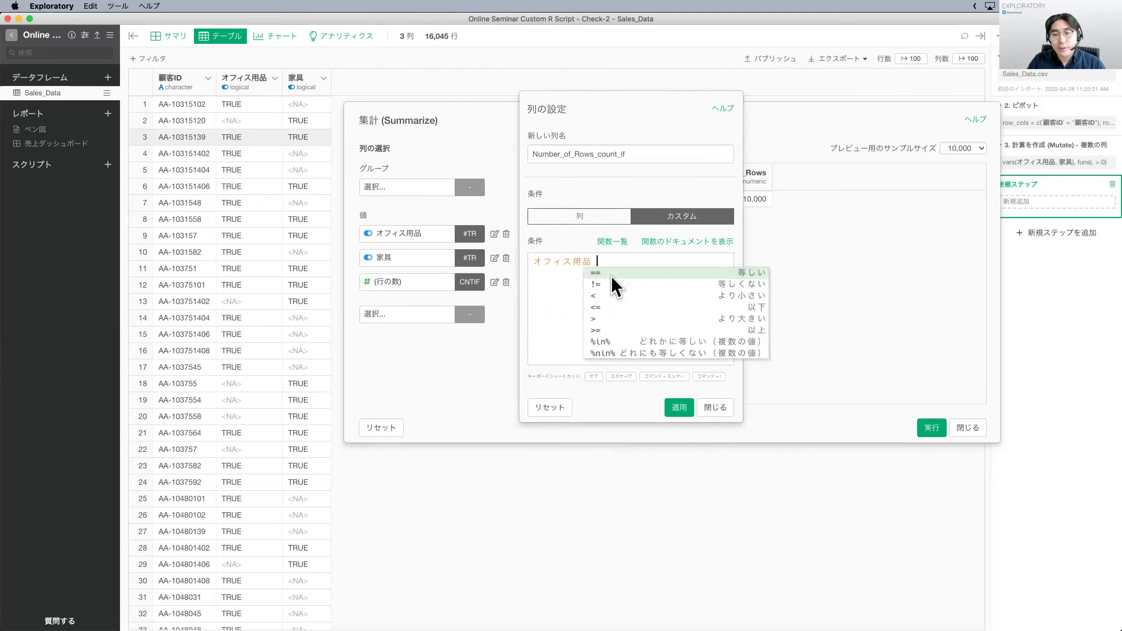
pyautogui.click(614, 275)
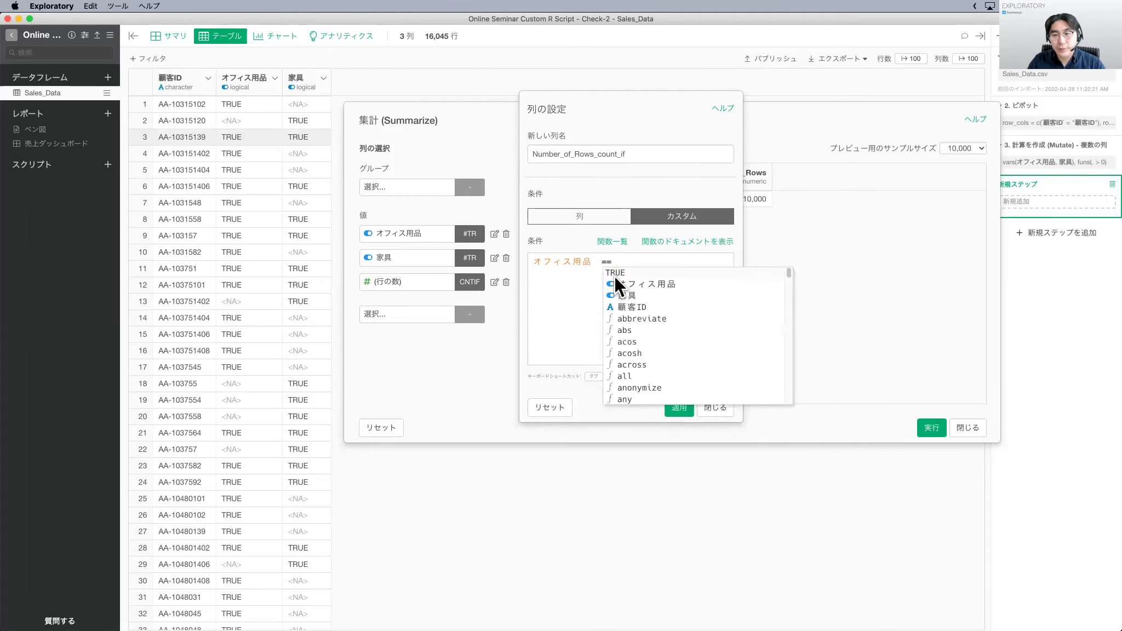
pyautogui.click(649, 295)
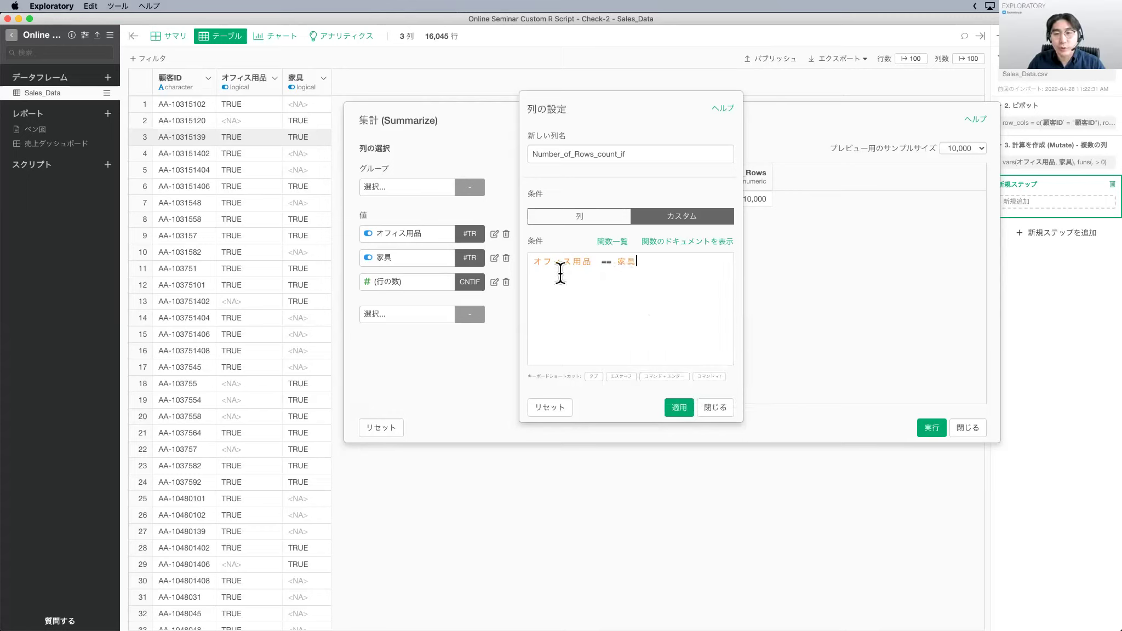
# Name the conditional count column オフィス用品_家具の顧客数, apply its settings and run the Summarize step
pyautogui.click(611, 158)
pyautogui.press('BackSpace')
pyautogui.press('BackSpace')
pyautogui.press('BackSpace')
pyautogui.press('BackSpace')
pyautogui.press('BackSpace')
pyautogui.press('BackSpace')
pyautogui.press('BackSpace')
pyautogui.press('BackSpace')
pyautogui.press('BackSpace')
pyautogui.press('BackSpace')
pyautogui.press('BackSpace')
pyautogui.press('BackSpace')
pyautogui.press('BackSpace')
pyautogui.press('BackSpace')
pyautogui.press('BackSpace')
pyautogui.press('BackSpace')
pyautogui.press('BackSpace')
pyautogui.press('BackSpace')
pyautogui.press('BackSpace')
pyautogui.press('BackSpace')
pyautogui.press('BackSpace')
pyautogui.press('BackSpace')
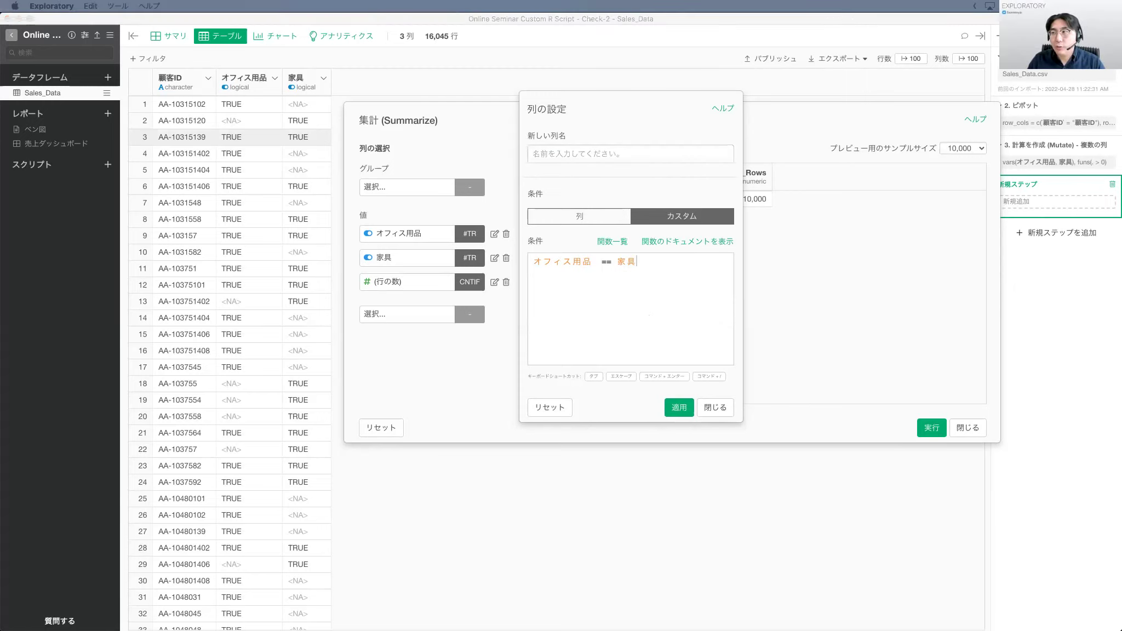
pyautogui.click(579, 153)
pyautogui.write('オフィス用品と家具の顧客数')
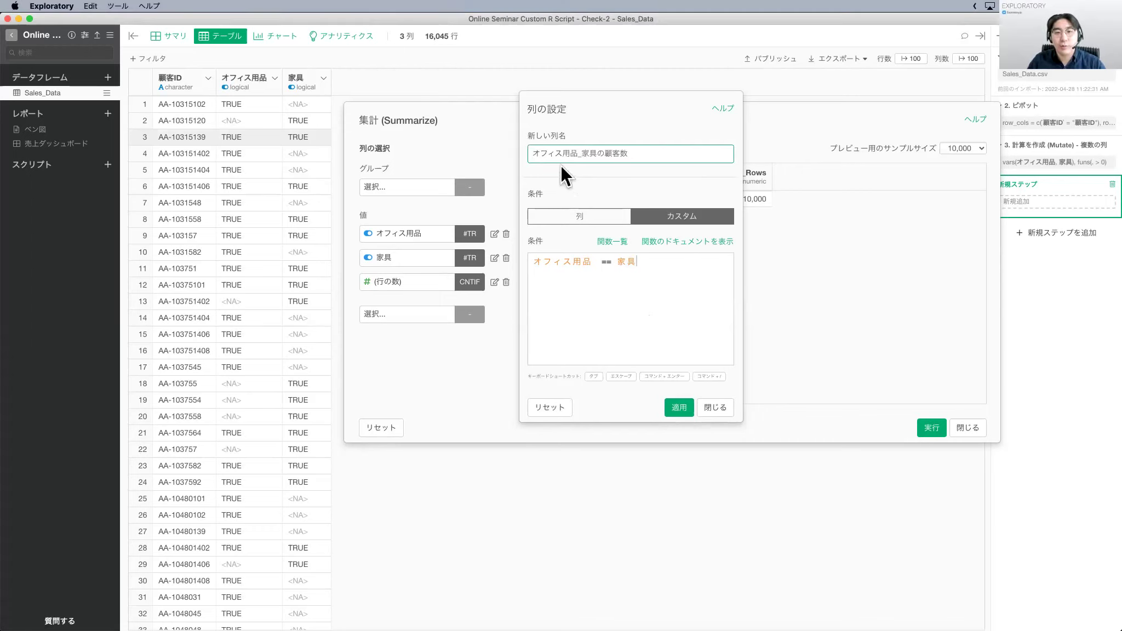
pyautogui.click(581, 153)
pyautogui.press('BackSpace')
pyautogui.write('_')
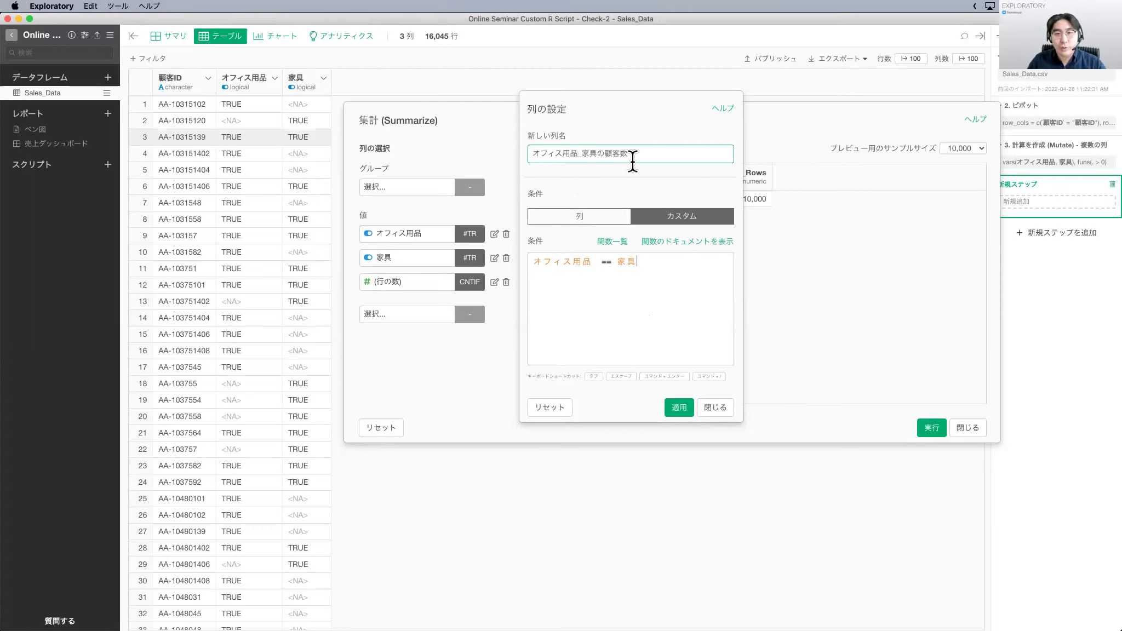
pyautogui.click(677, 409)
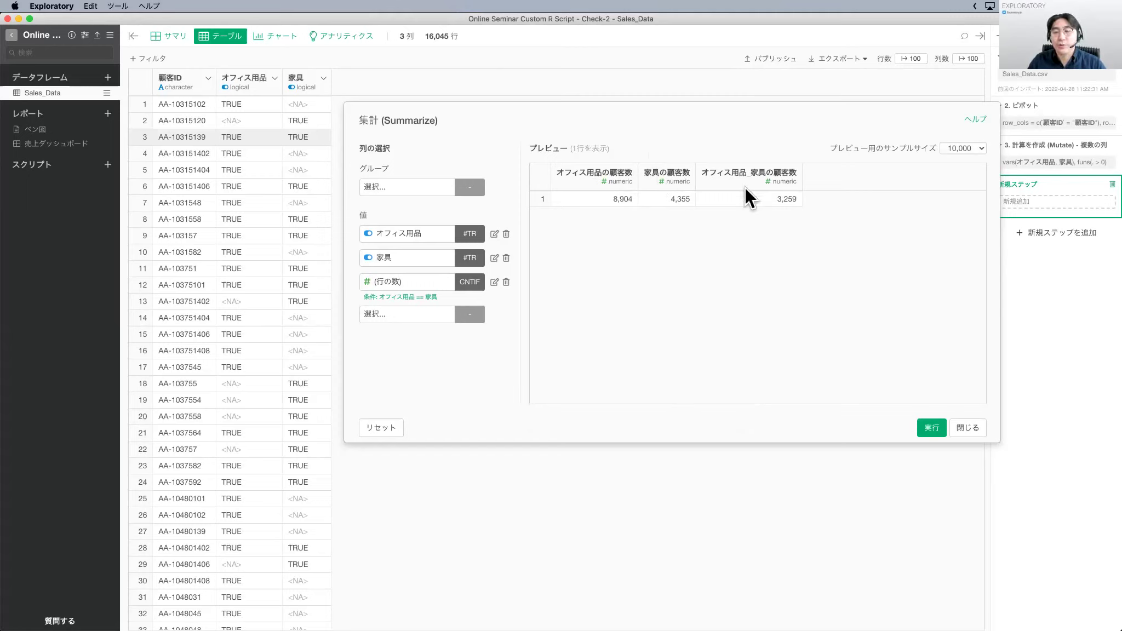
pyautogui.click(929, 427)
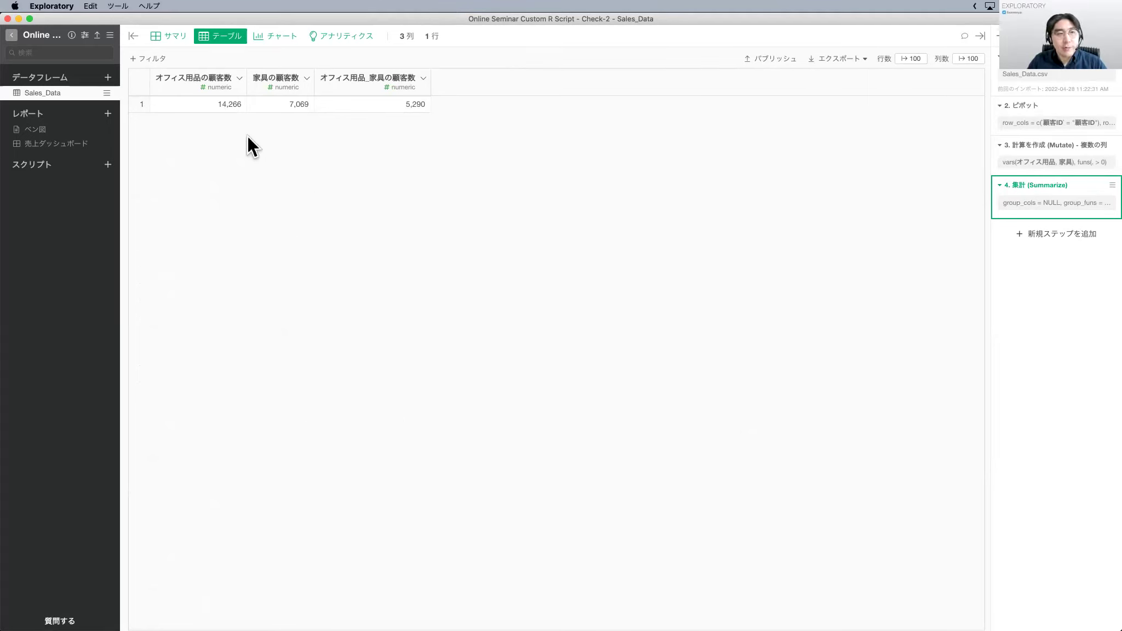
pyautogui.click(110, 35)
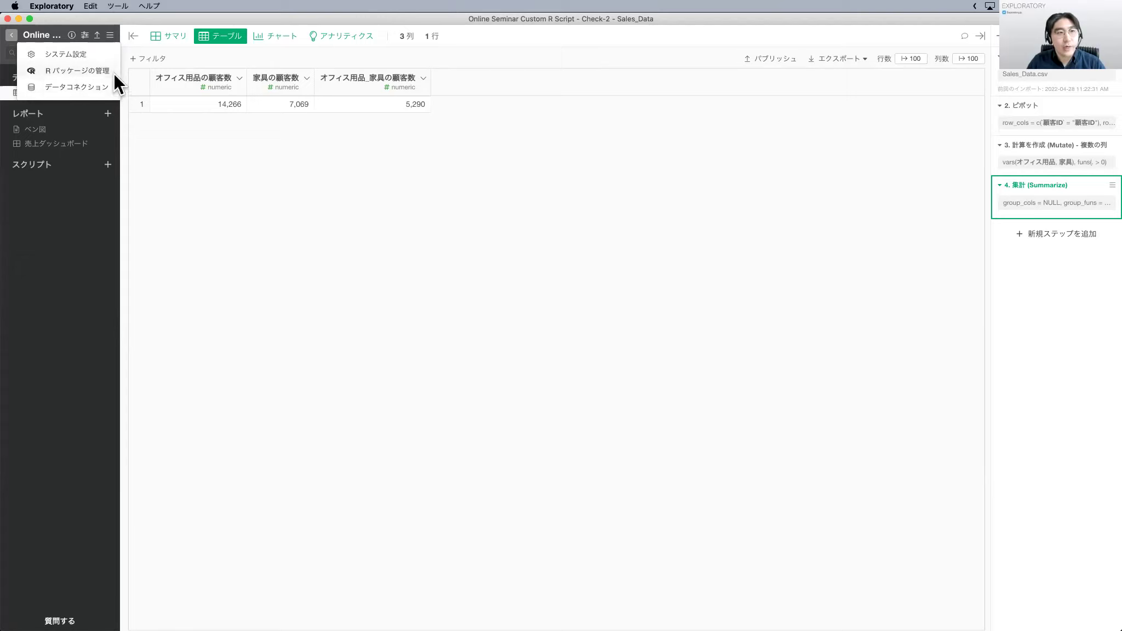
pyautogui.click(238, 168)
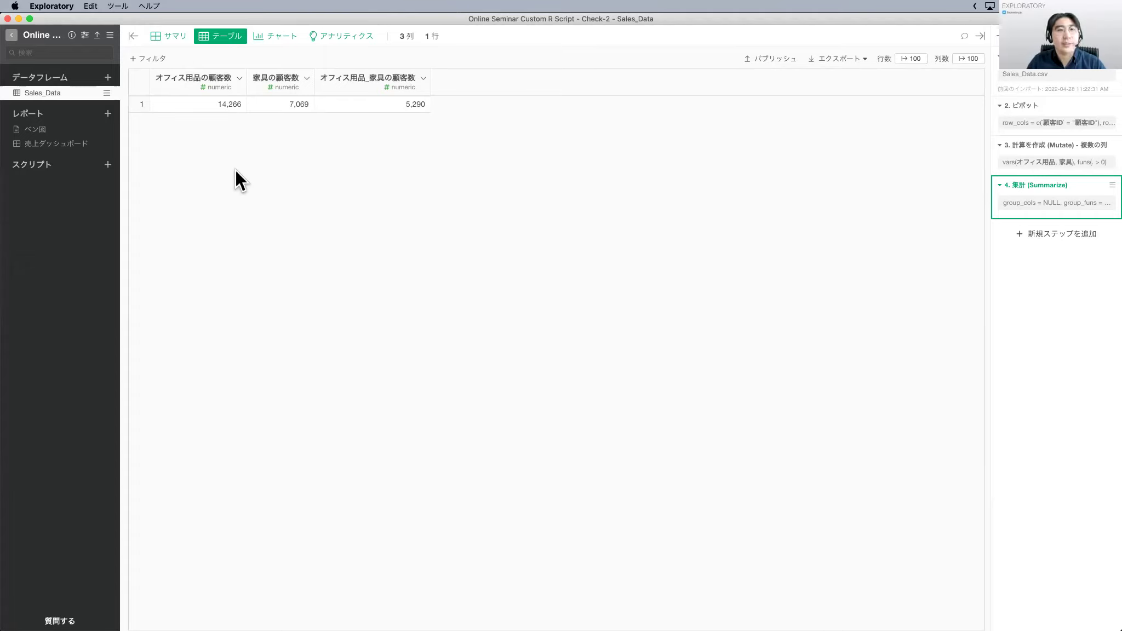
# Open the ベン図 note, regenerate its preview and place the cursor on the empty line below the heading
pyautogui.click(76, 130)
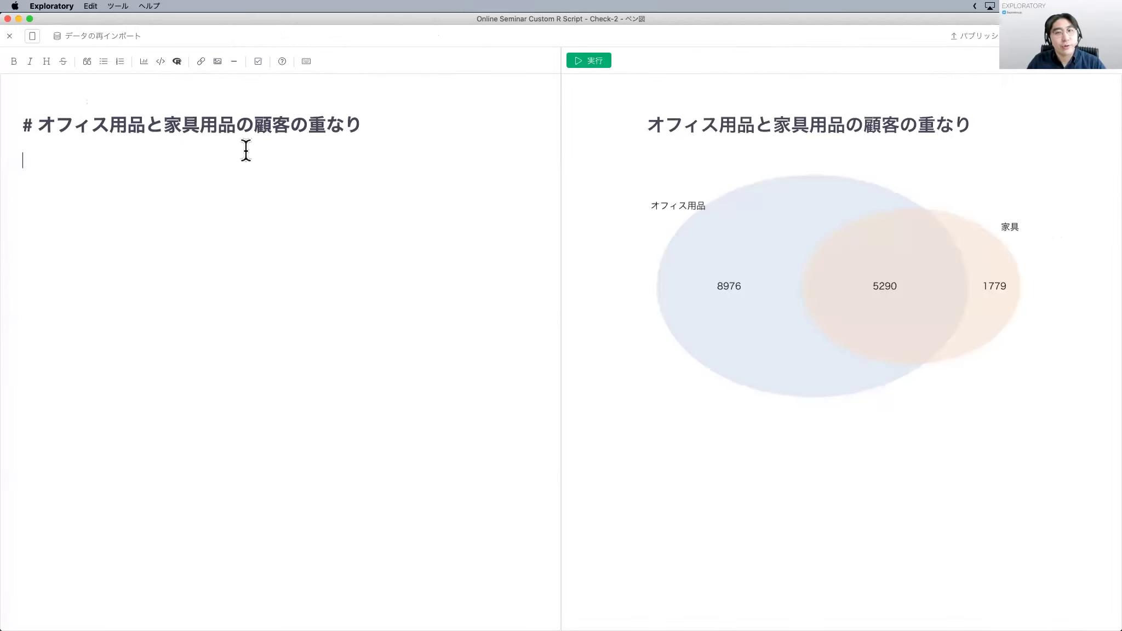
pyautogui.click(590, 58)
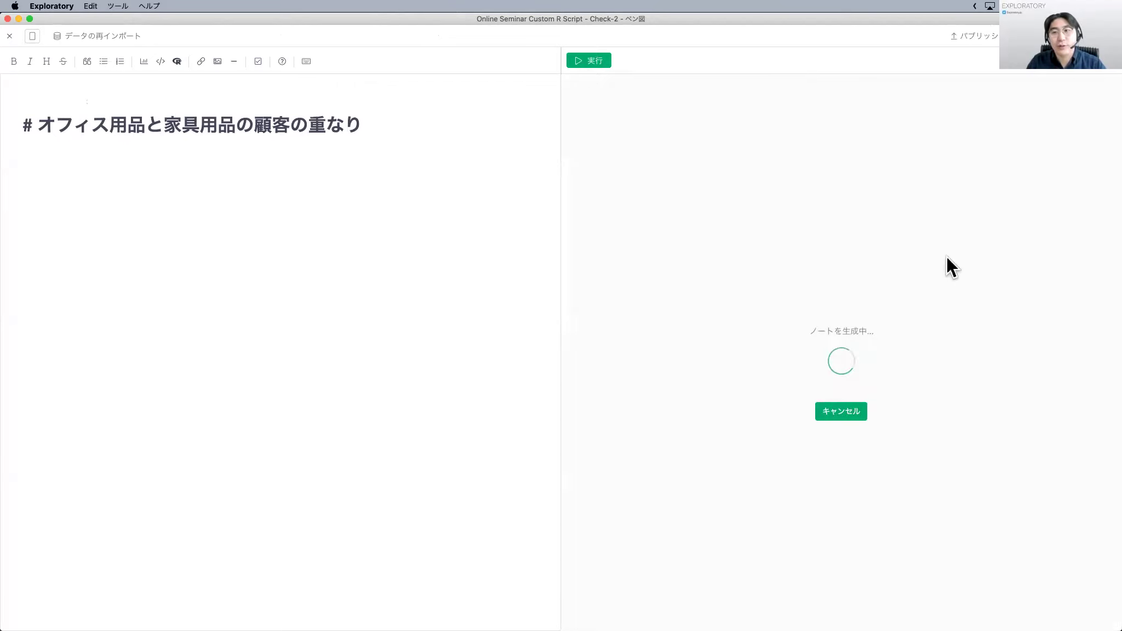
pyautogui.click(175, 167)
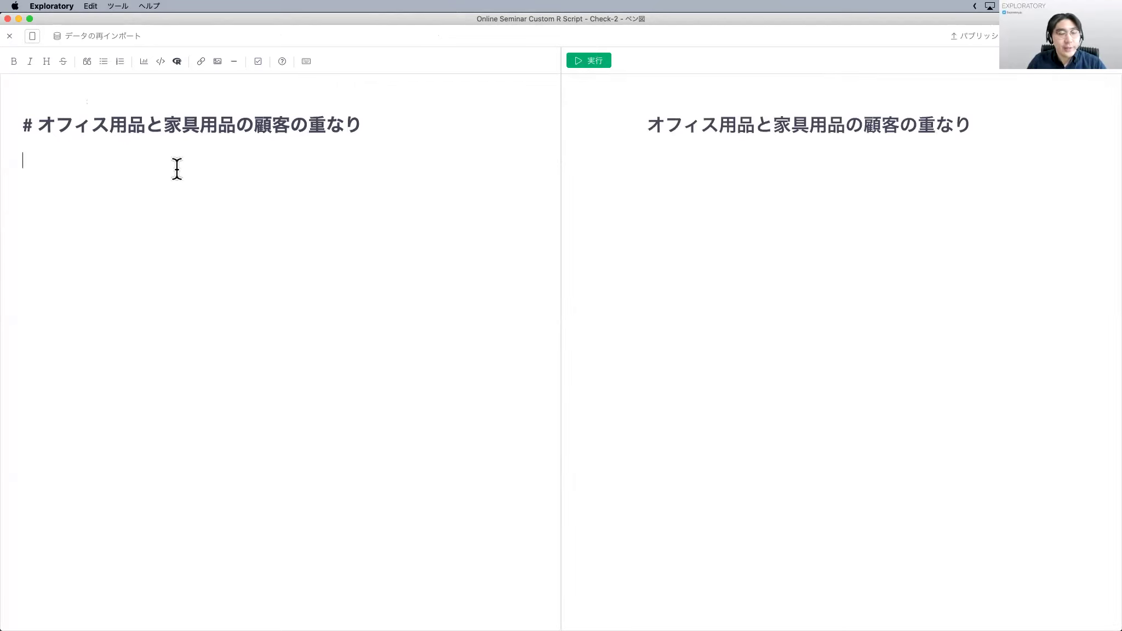